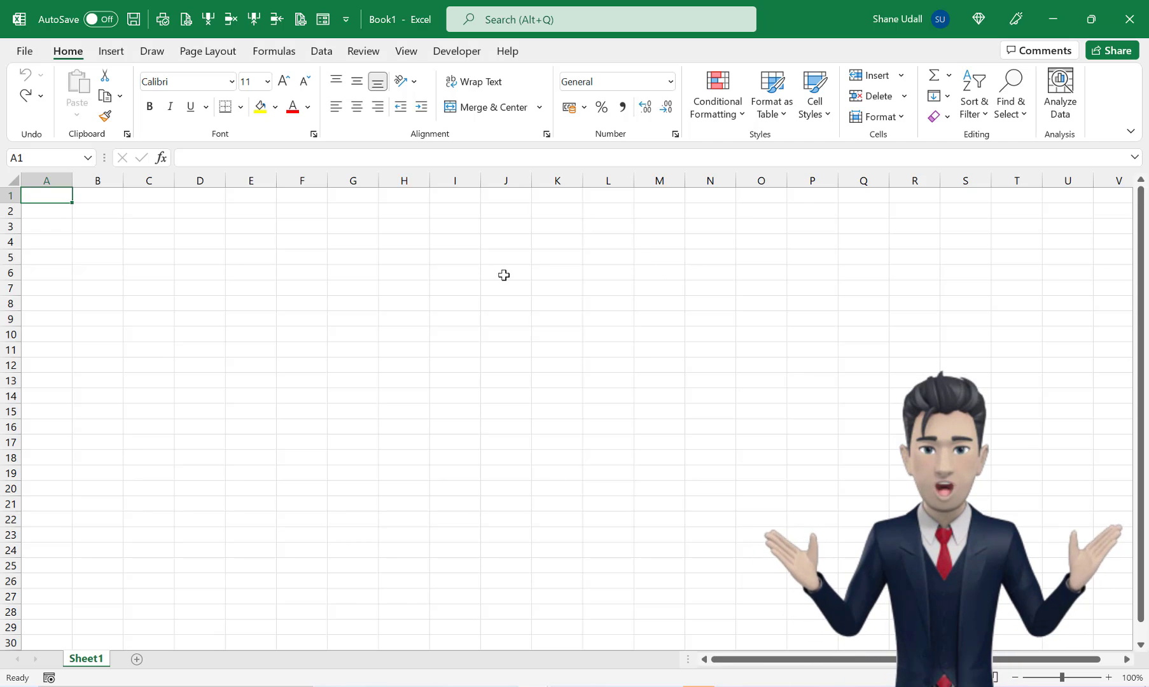
- Enter the row 4 headings Date, Details, DocLink, Analysis, Value, TaxRate, TaxValue, NetValue
{"action": "left_click", "coordinate": [215, 53]}
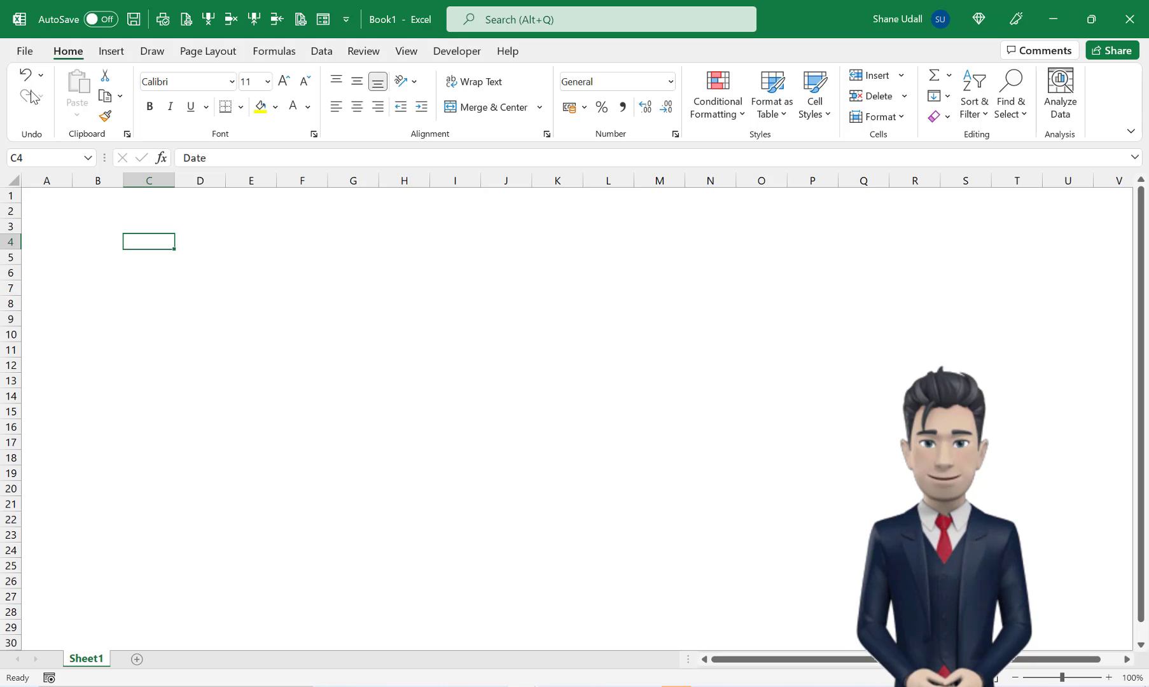
{"action": "key", "text": "Tab"}
{"action": "type", "text": "Details"}
{"action": "key", "text": "Tab"}
{"action": "type", "text": "DocLink"}
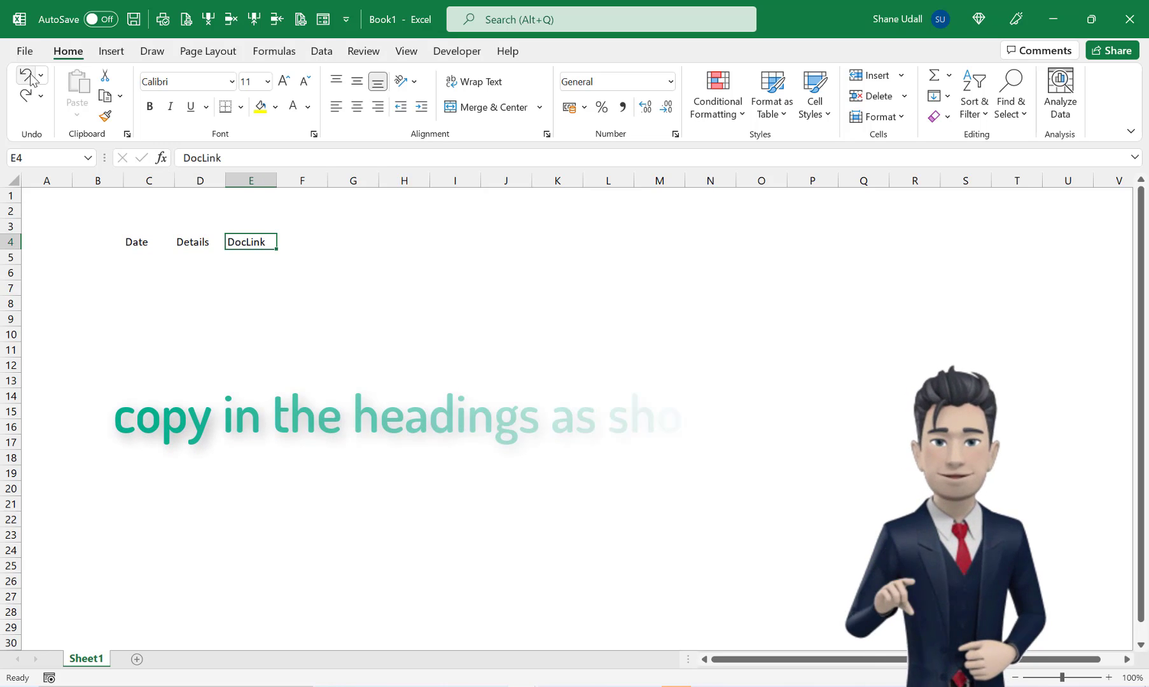
{"action": "key", "text": "Tab"}
{"action": "type", "text": "Analysis"}
{"action": "key", "text": "Tab"}
{"action": "type", "text": "Value"}
{"action": "key", "text": "Tab"}
{"action": "type", "text": "TaxRate"}
{"action": "key", "text": "Tab"}
{"action": "type", "text": "TaxValue"}
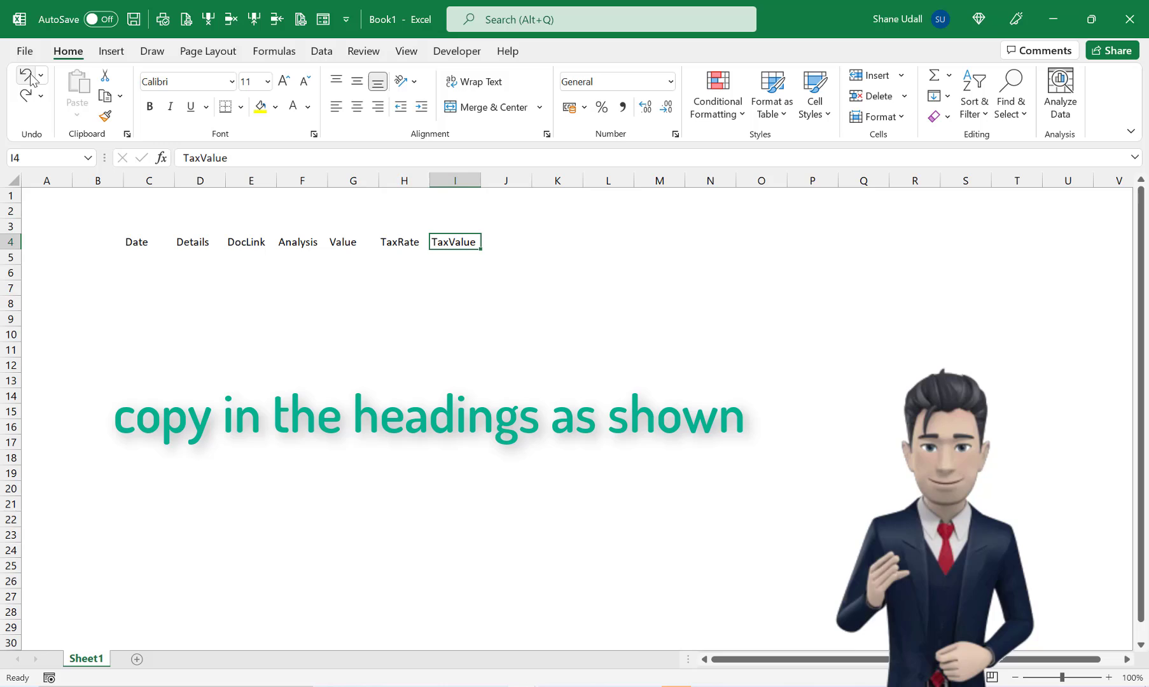
{"action": "key", "text": "Tab"}
{"action": "type", "text": "NetValue"}
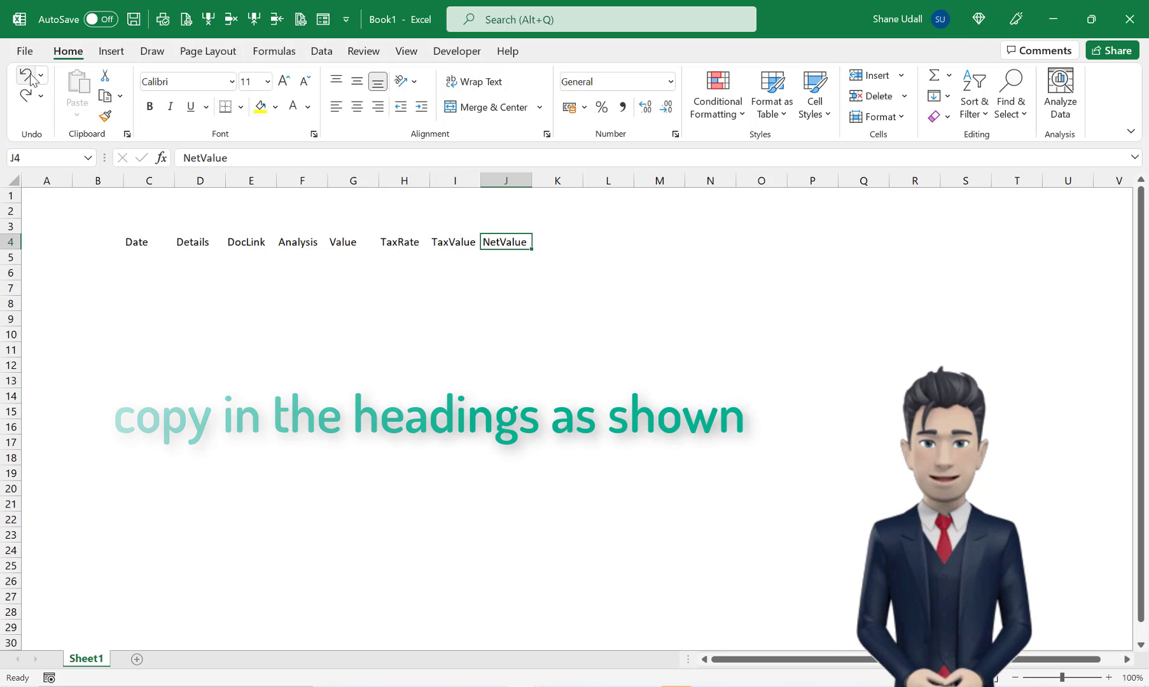
{"action": "key", "text": "Return"}
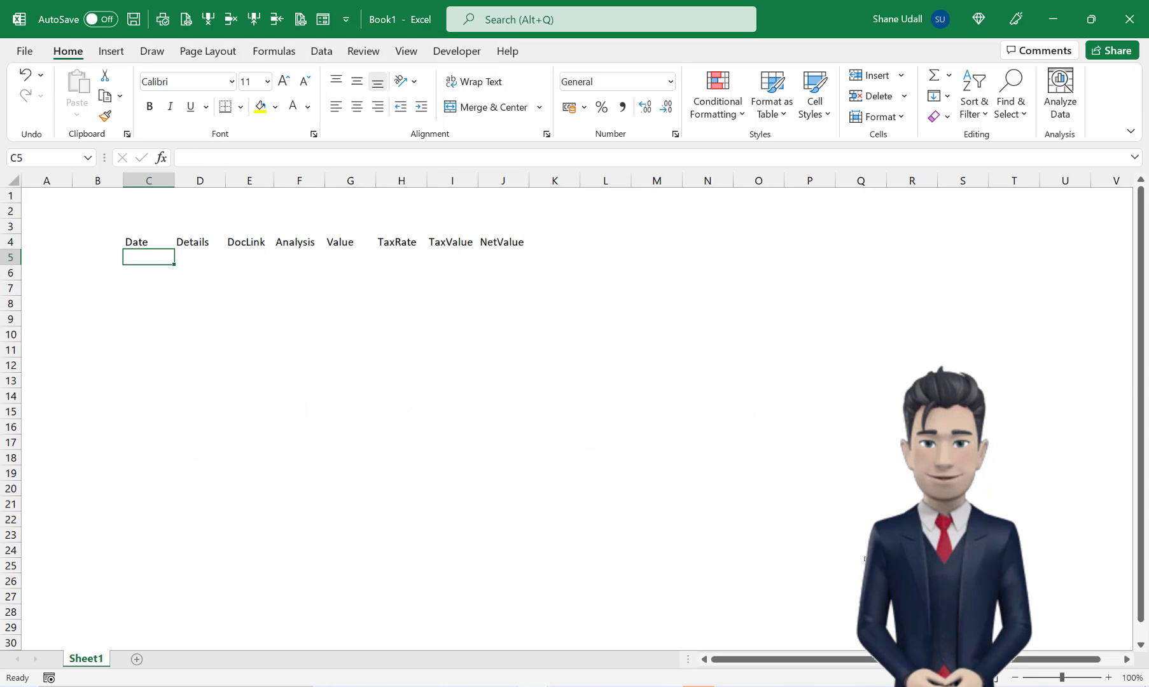
- Enter the date 01/01/2022 and 'Telephone Bill' in row 5
{"action": "type", "text": "1/"}
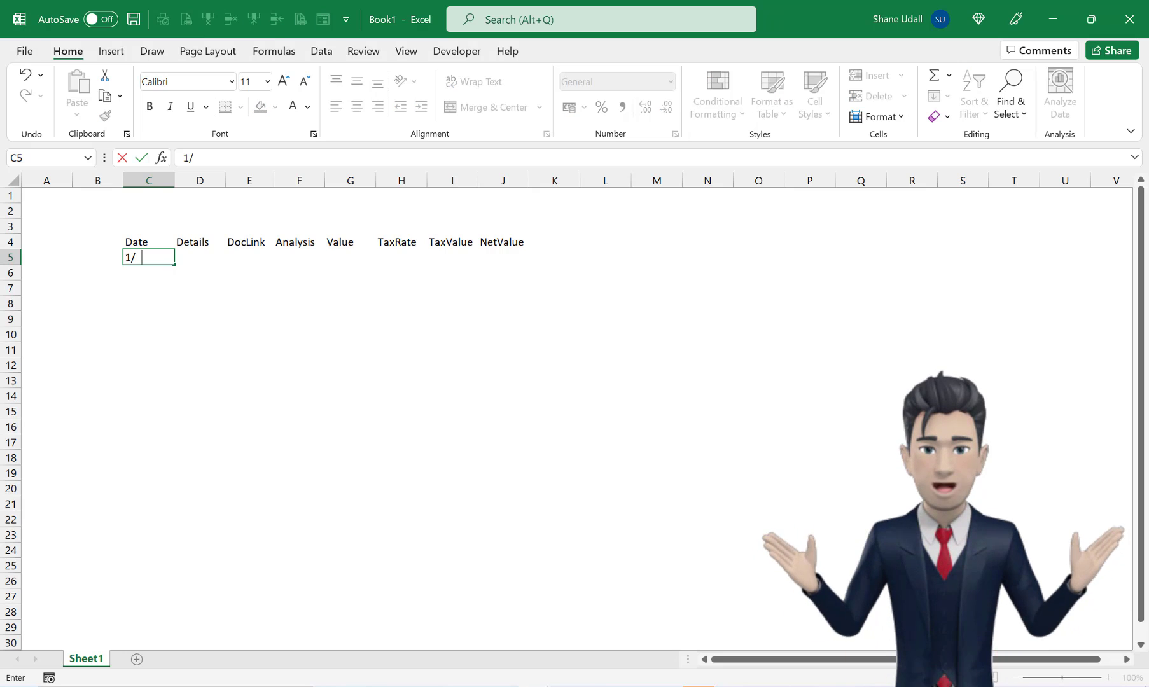
{"action": "type", "text": "1/22"}
{"action": "key", "text": "Tab"}
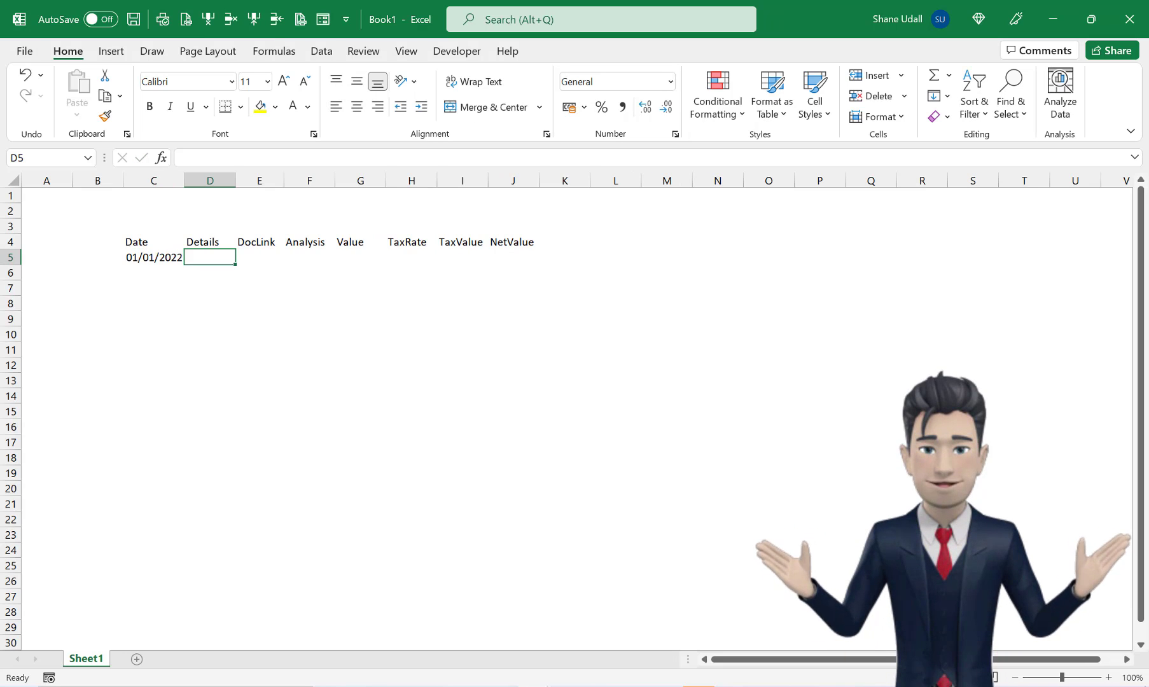
{"action": "type", "text": "Telephone Bill"}
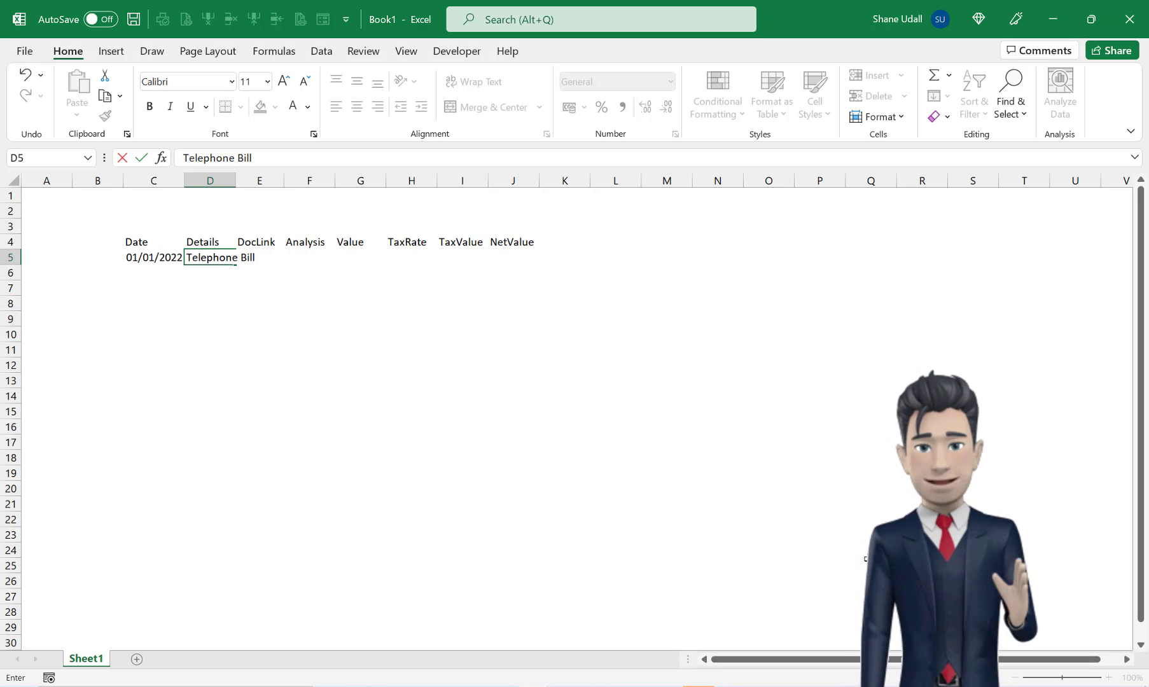
{"action": "key", "text": "Return"}
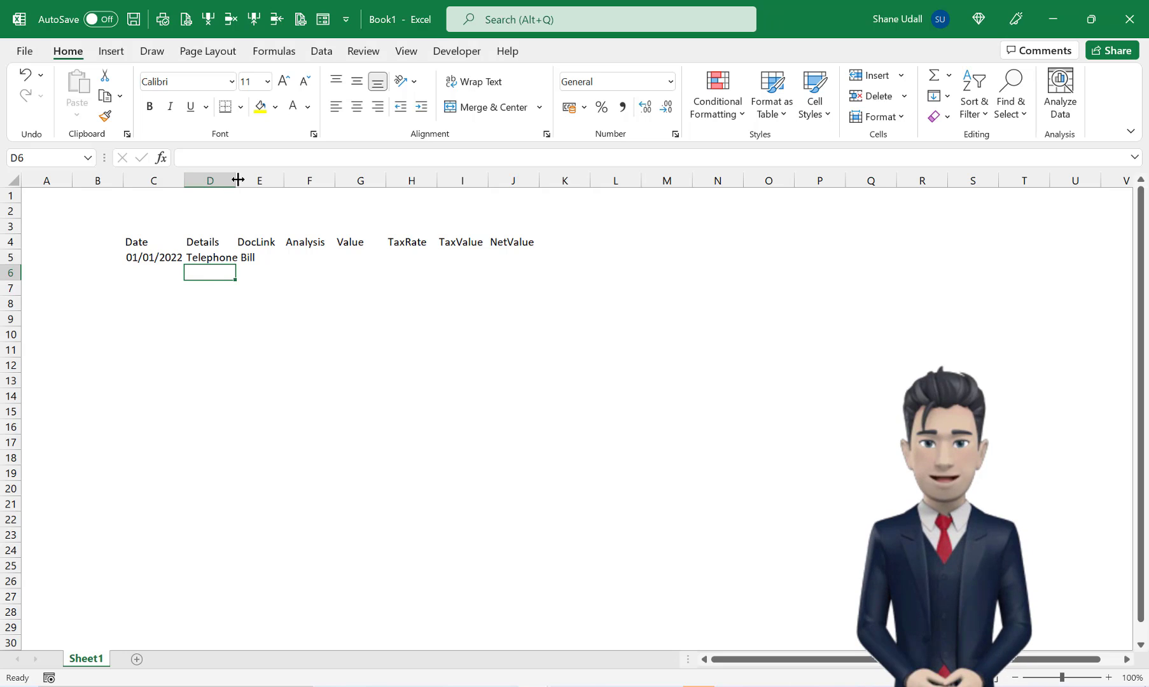
- Widen columns D and E to fit the details and document links, then select E5
{"action": "left_click_drag", "start_coordinate": [238, 180], "coordinate": [387, 185]}
{"action": "left_click_drag", "start_coordinate": [386, 254], "coordinate": [387, 286]}
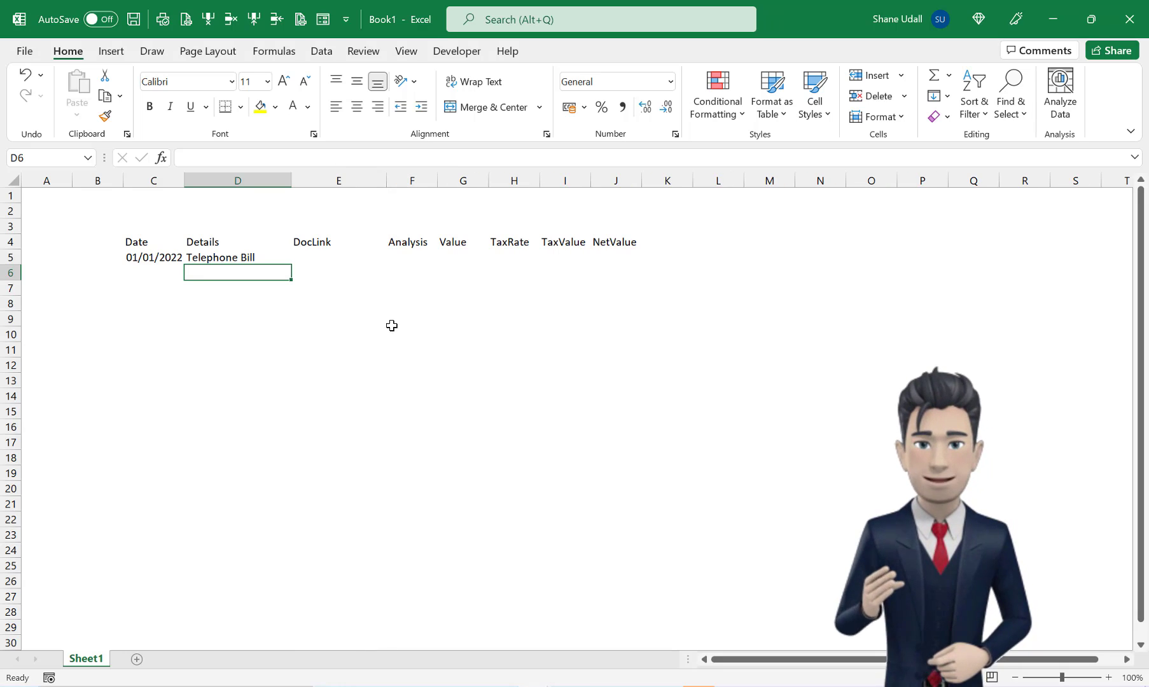
{"action": "left_click", "coordinate": [319, 248]}
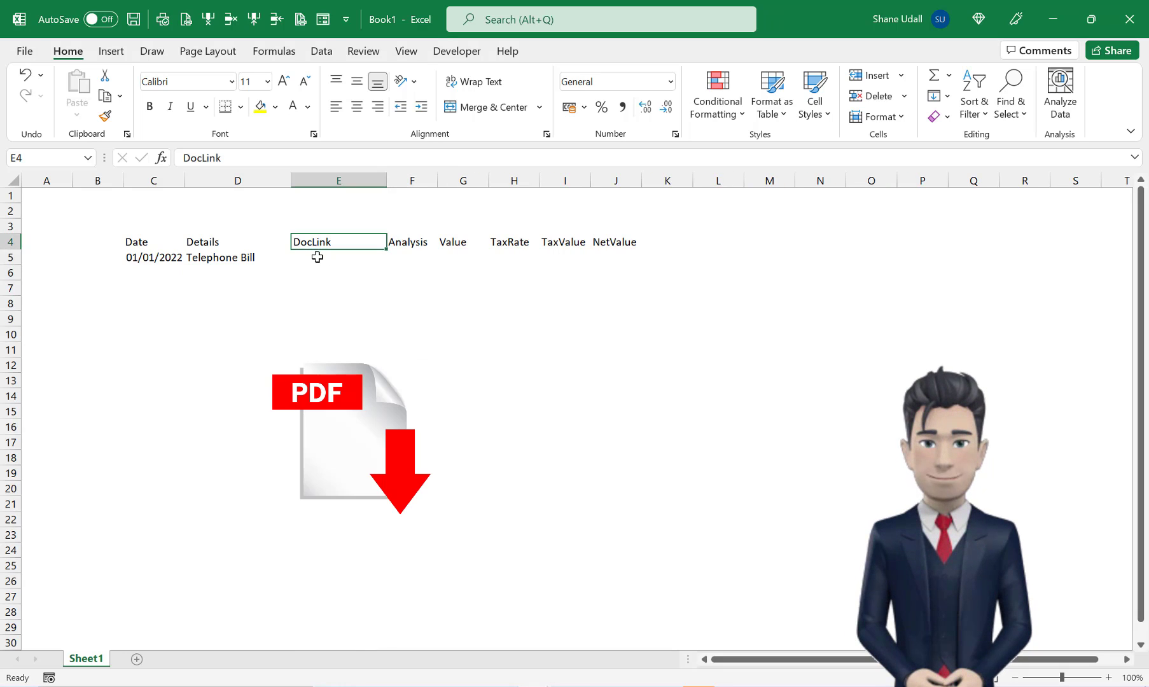
{"action": "left_click", "coordinate": [317, 264]}
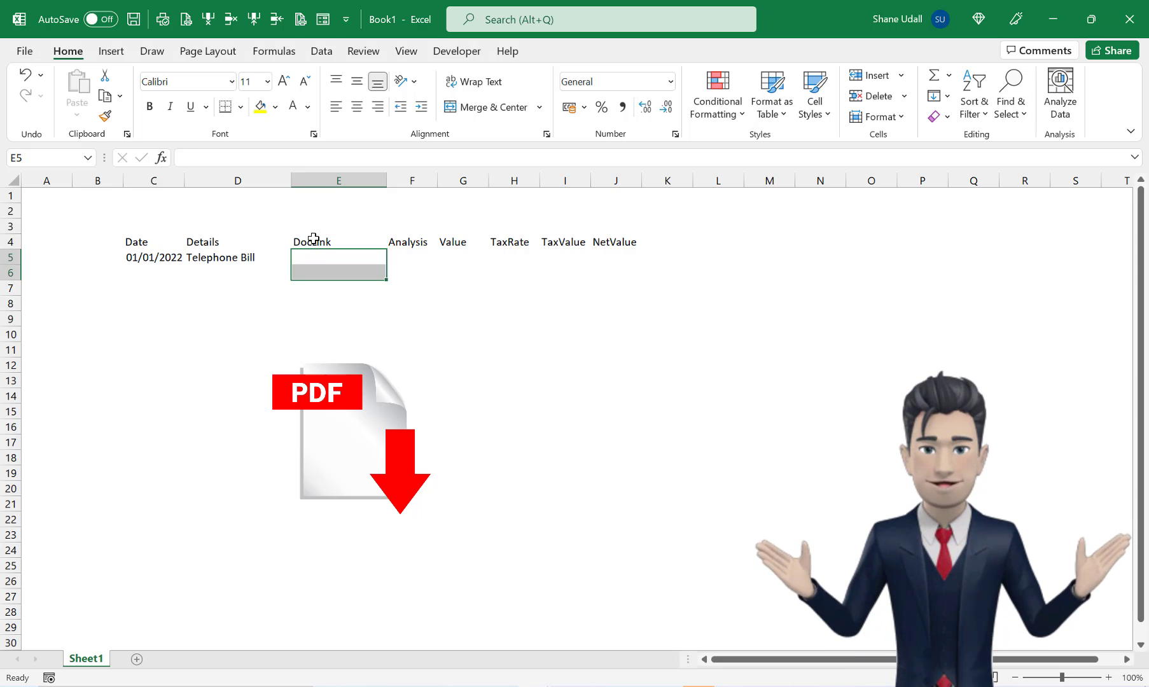
{"action": "left_click", "coordinate": [311, 243]}
{"action": "left_click", "coordinate": [315, 256]}
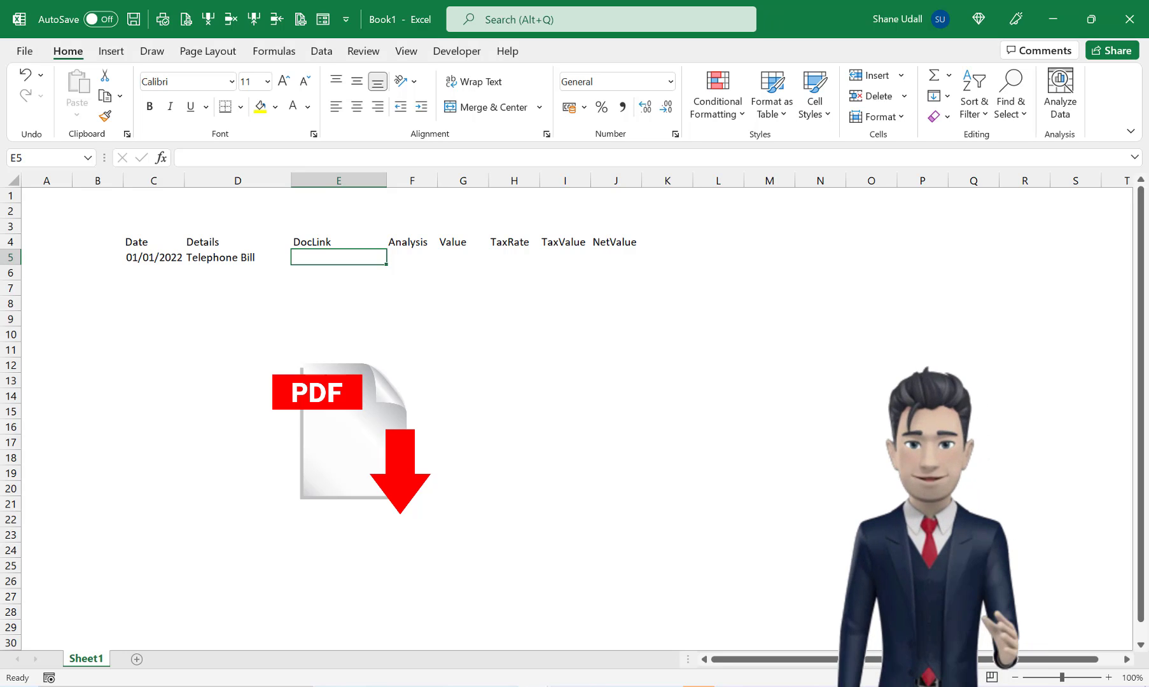
- Undo and redo the AnalysisType heading in L4, then select the list L4:L14
{"action": "key", "text": "Right"}
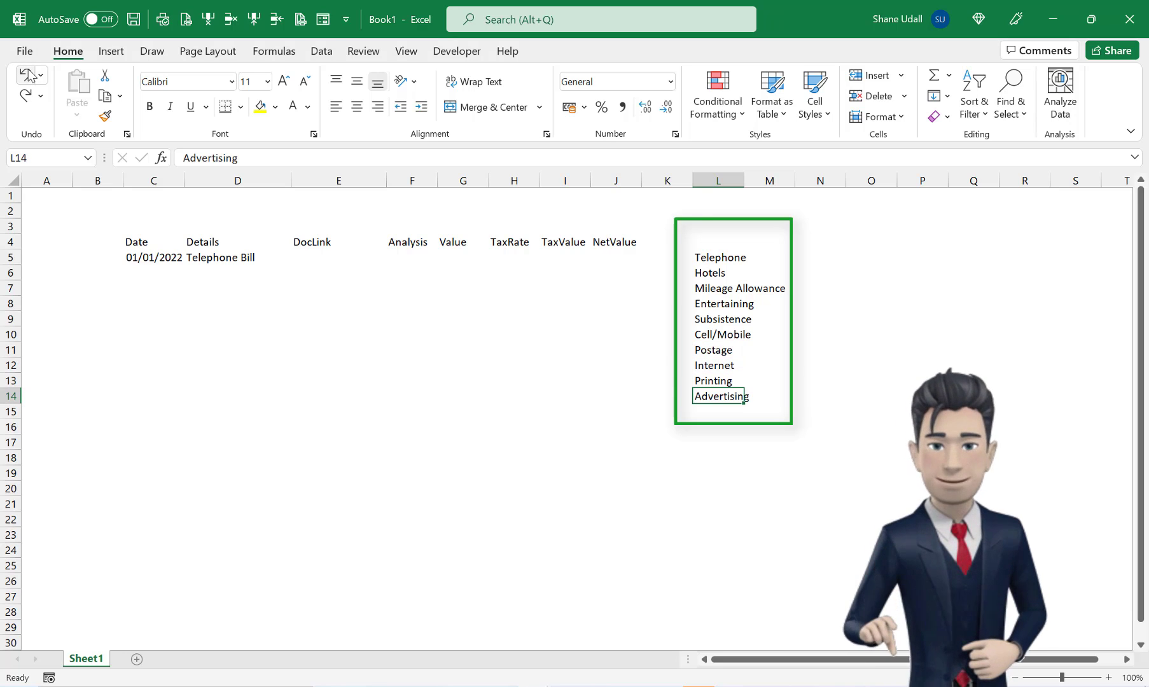
{"action": "left_click", "coordinate": [26, 76]}
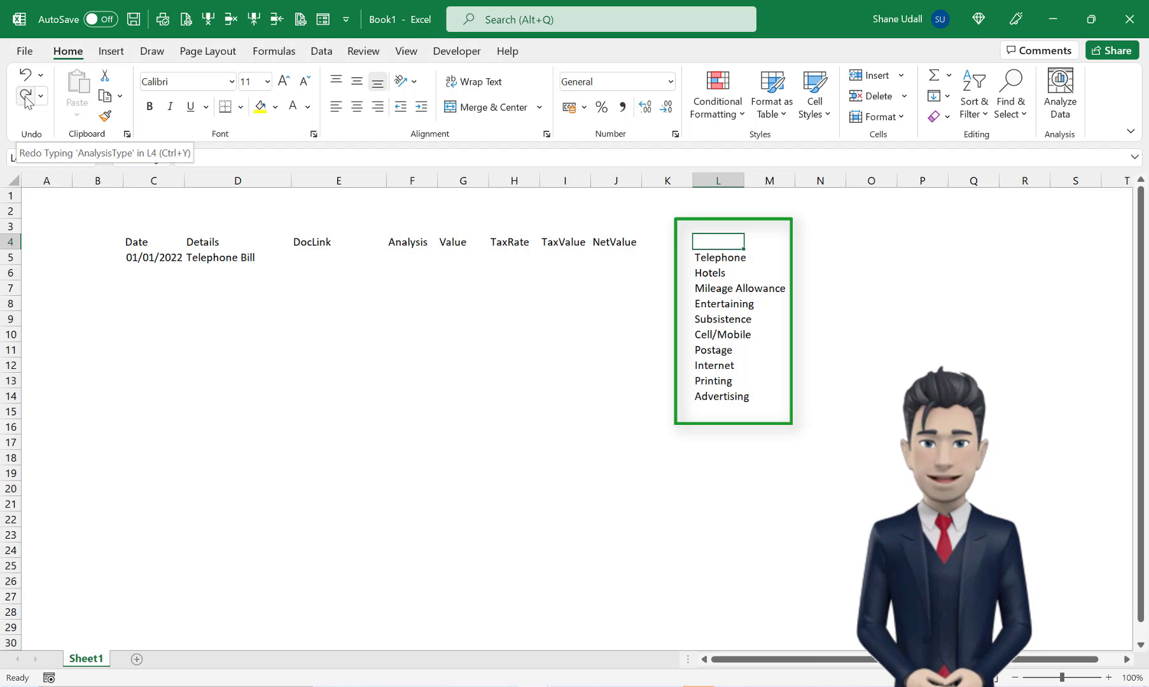
{"action": "left_click", "coordinate": [25, 96]}
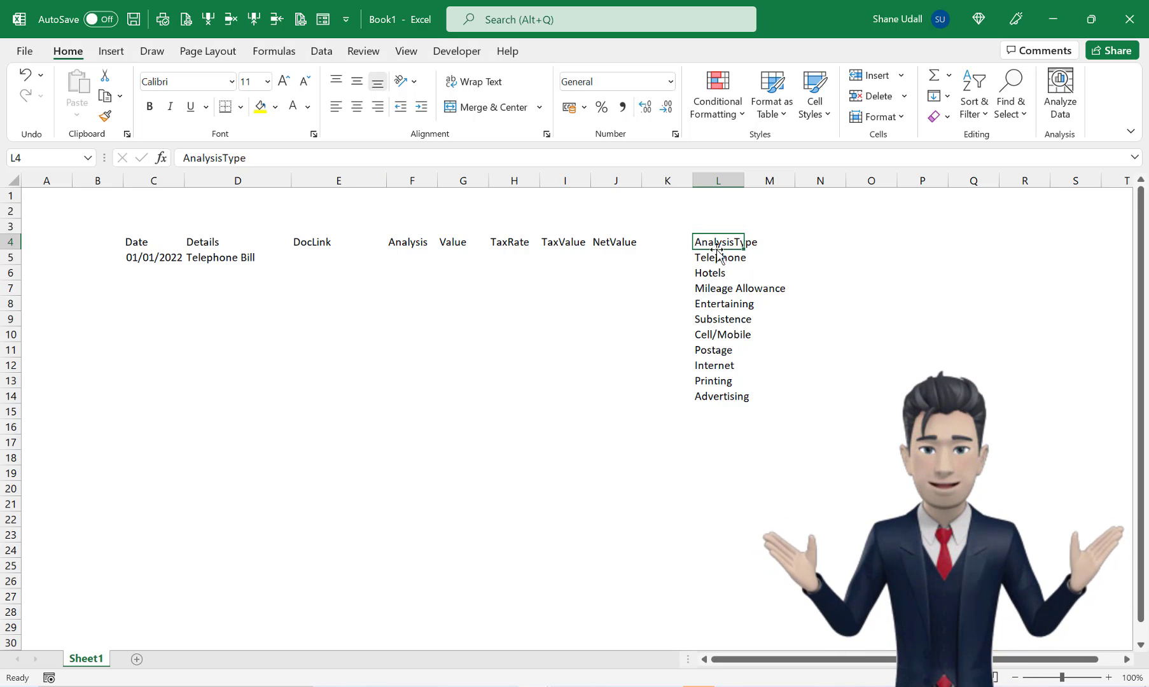
{"action": "left_click_drag", "start_coordinate": [717, 259], "coordinate": [721, 367]}
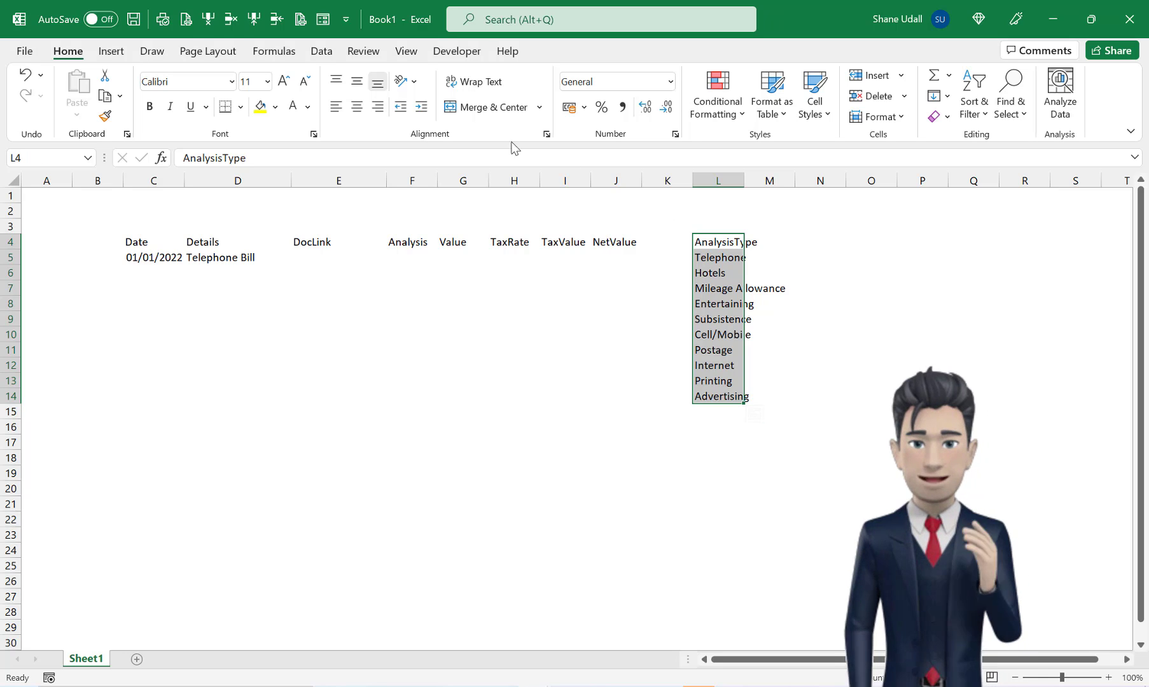
- Name the L5:L14 list 'AnalysisType' from its top-row heading and verify it in the Name Box
{"action": "left_click", "coordinate": [275, 51]}
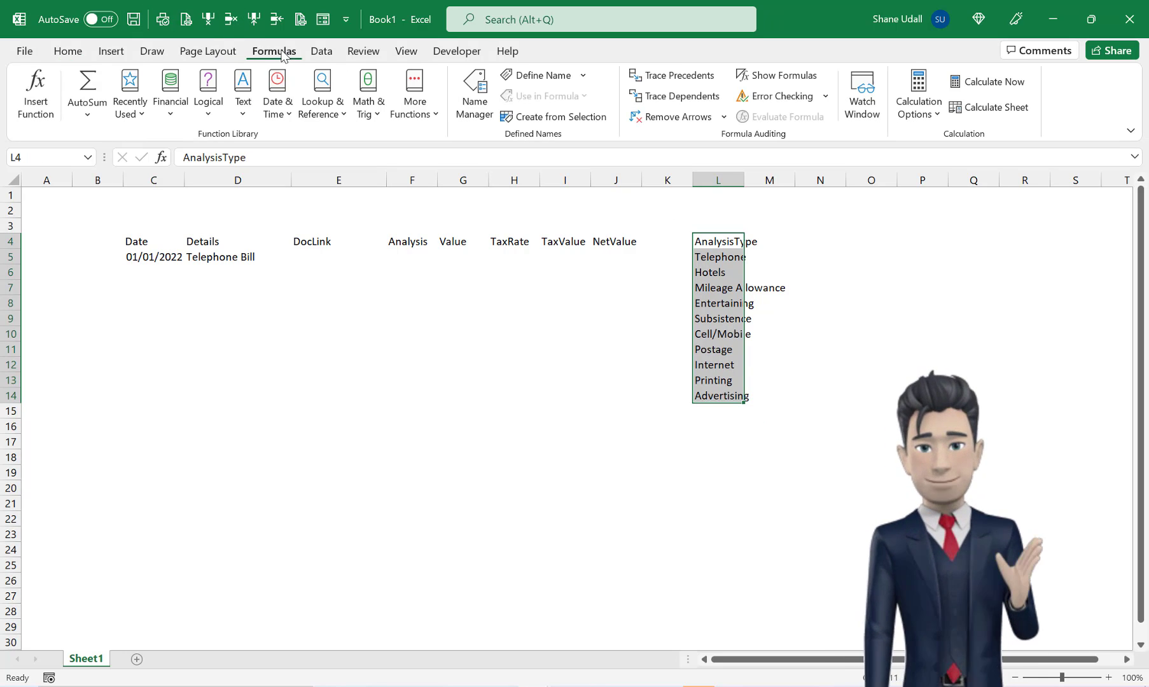
{"action": "left_click", "coordinate": [553, 117]}
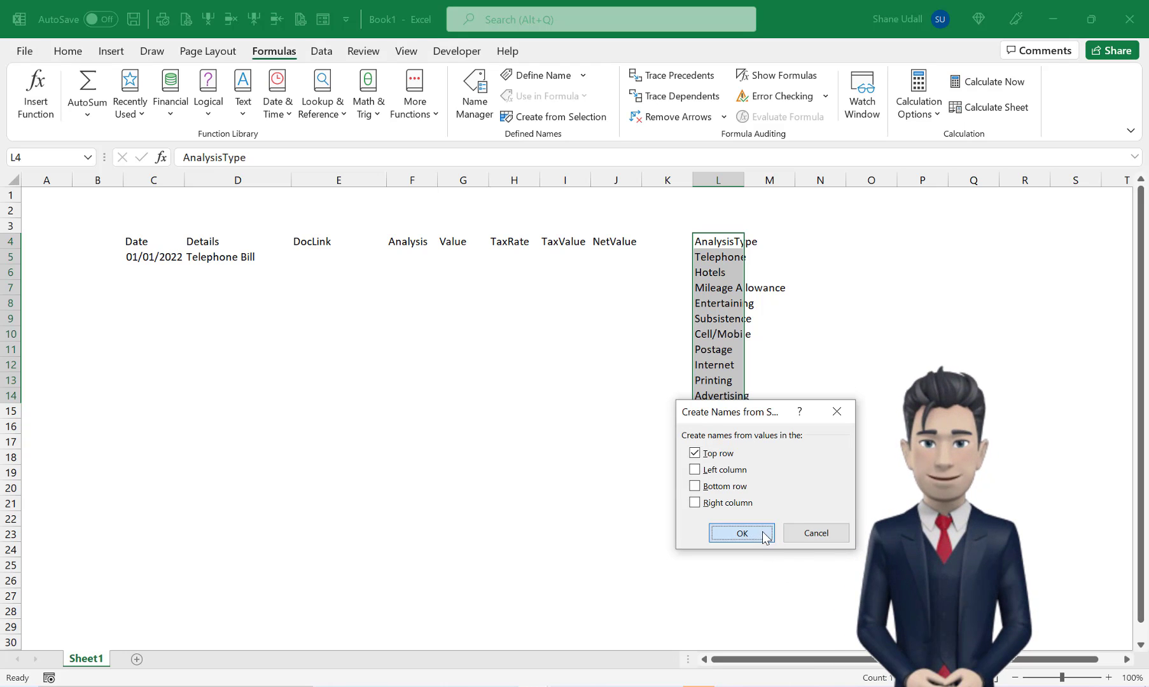
{"action": "left_click", "coordinate": [742, 533]}
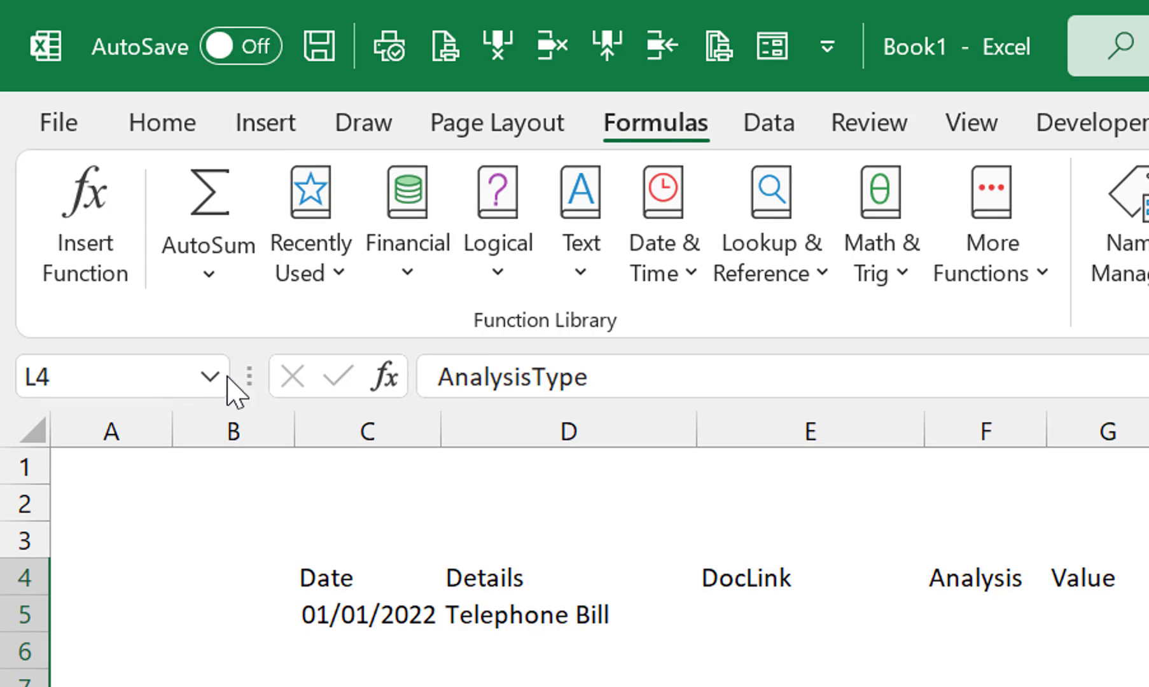
{"action": "left_click", "coordinate": [215, 370]}
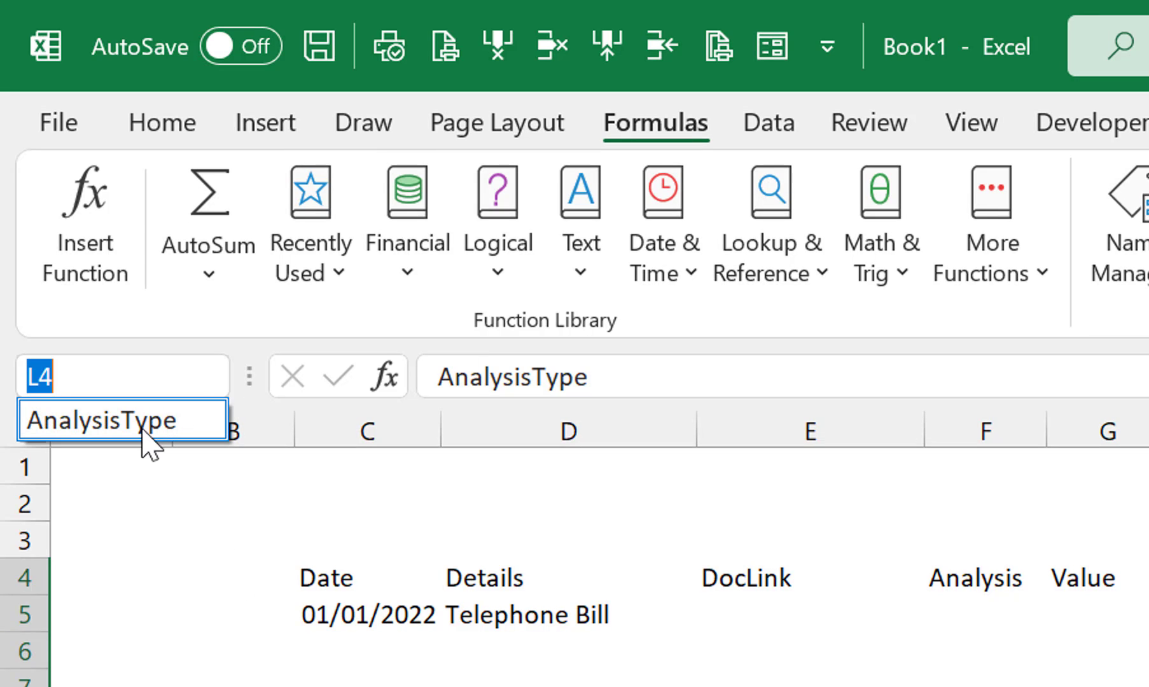
{"action": "key", "text": "Escape"}
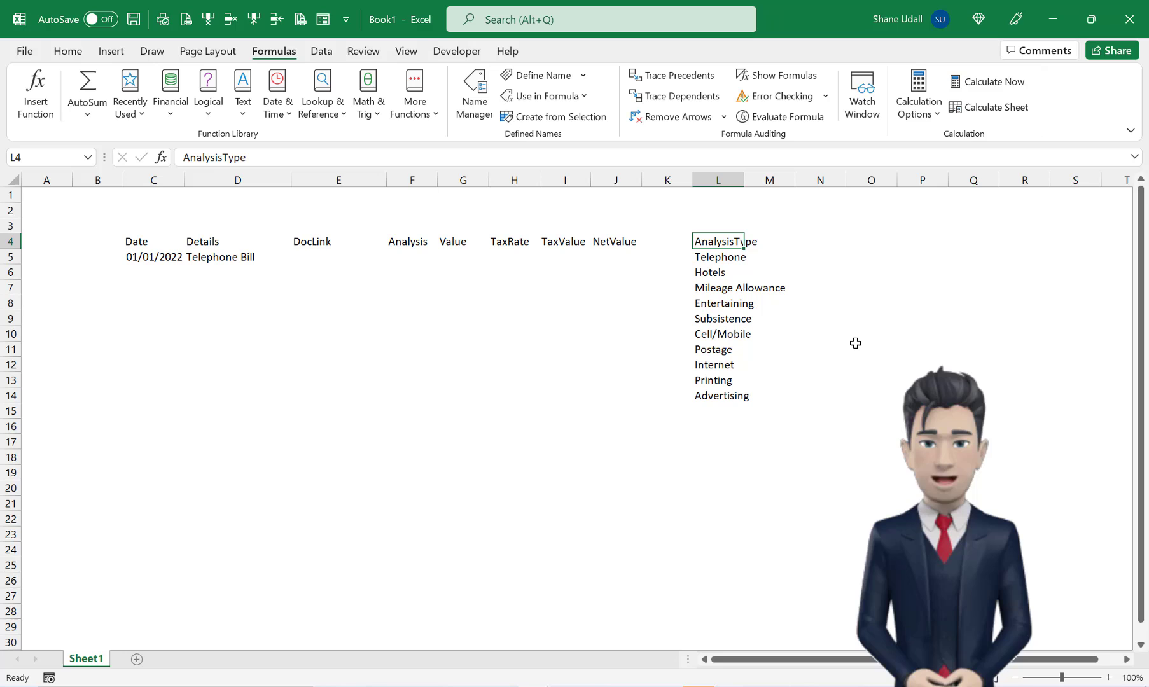
- Restrict F5 to a list sourced from =AnalysisType and pick Telephone from its dropdown
{"action": "left_click", "coordinate": [406, 257]}
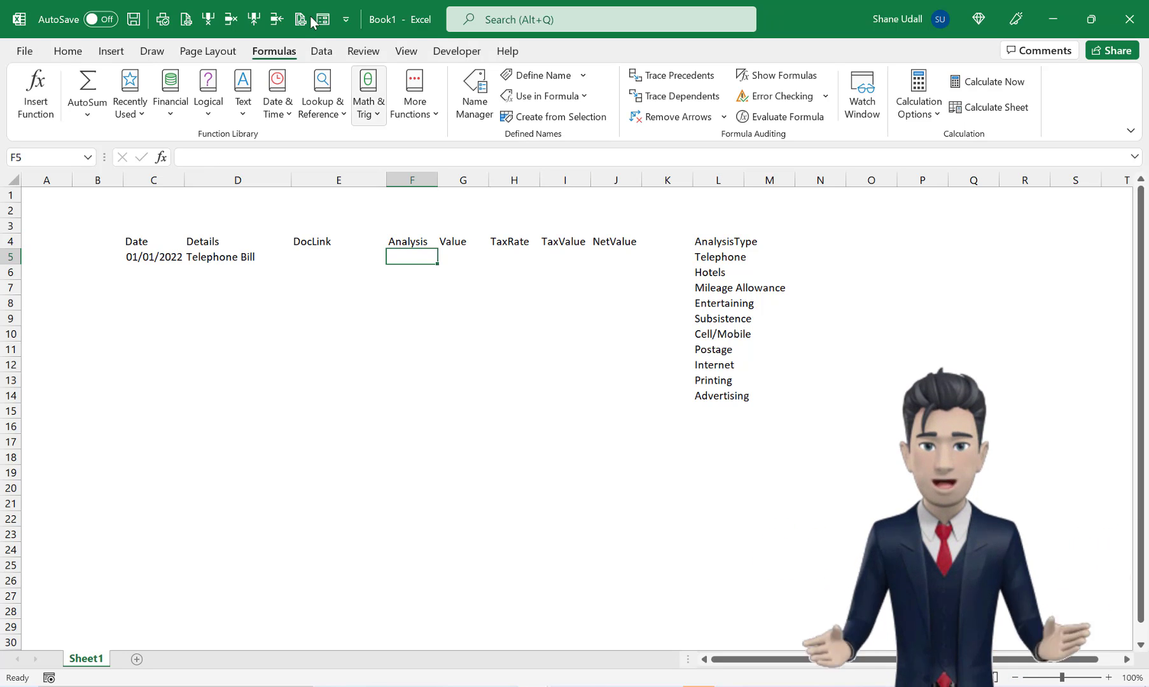
{"action": "left_click", "coordinate": [323, 52]}
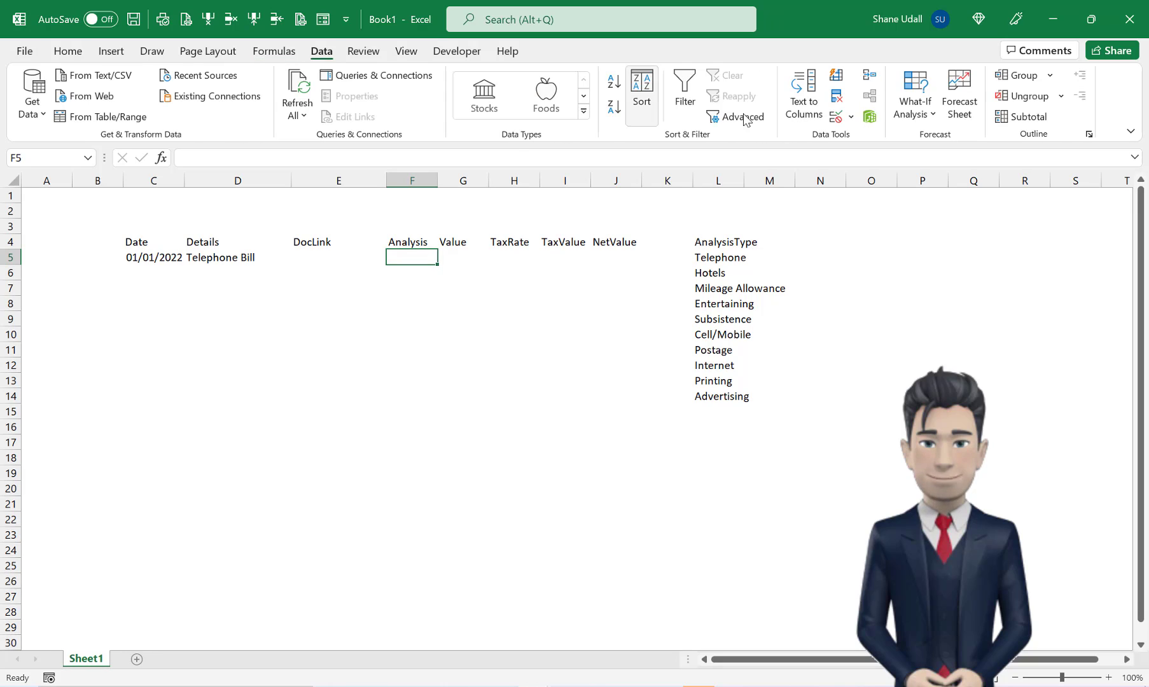
{"action": "left_click", "coordinate": [836, 118]}
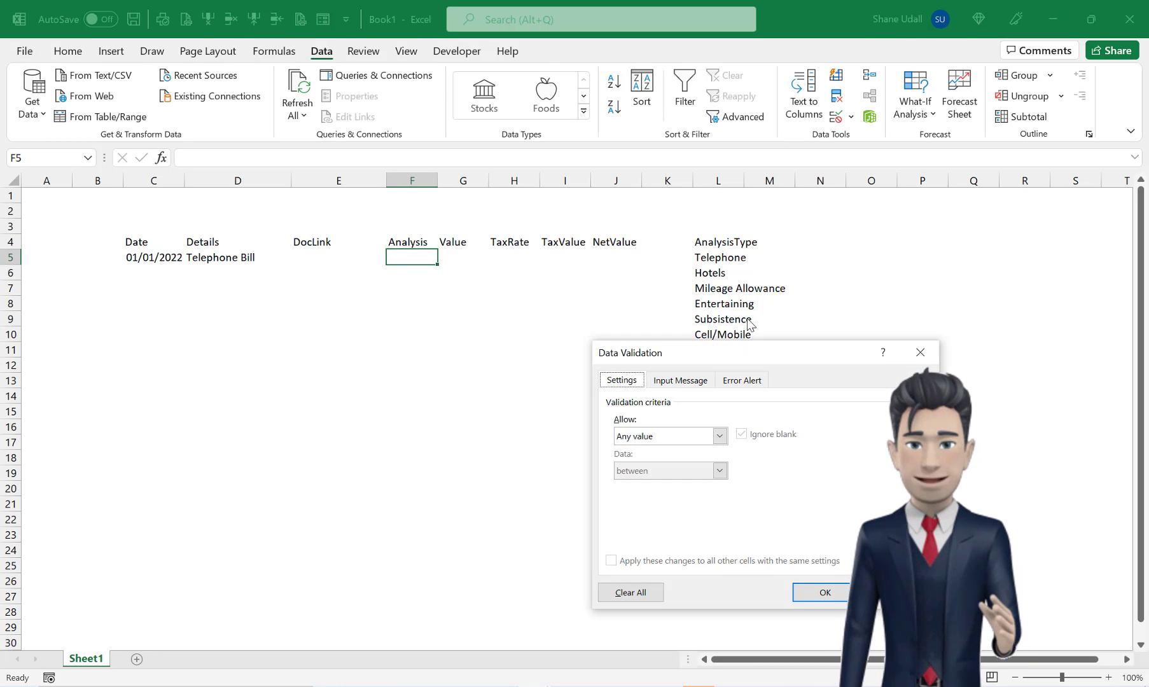
{"action": "left_click", "coordinate": [718, 437]}
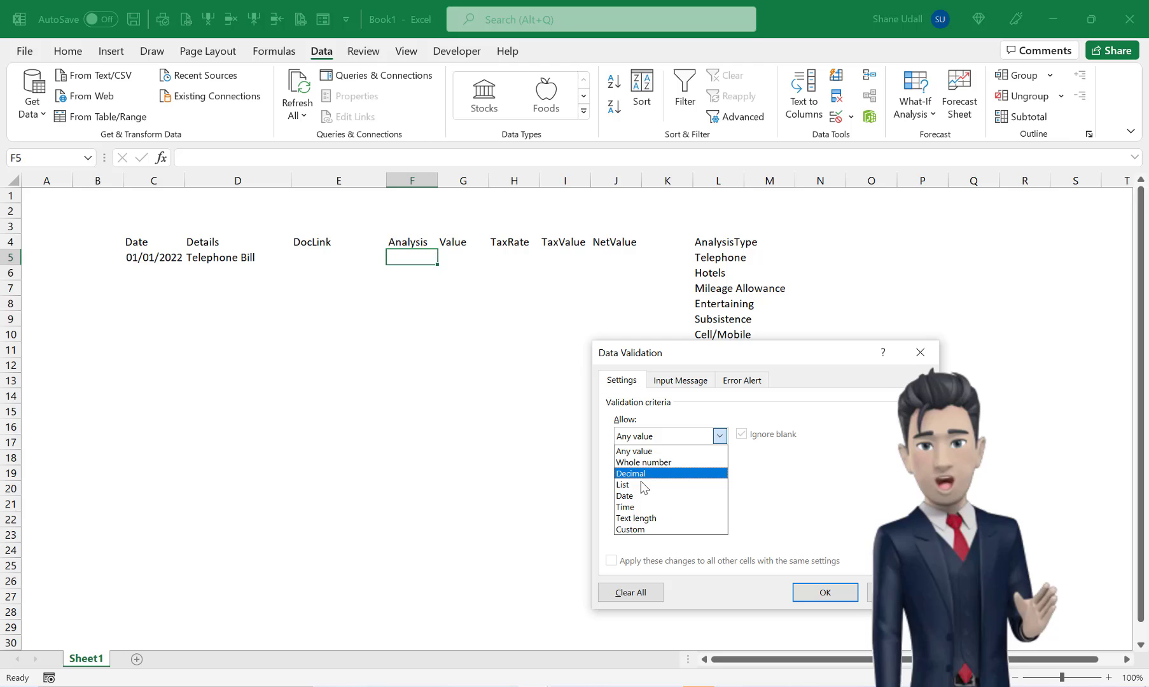
{"action": "left_click", "coordinate": [639, 481]}
{"action": "left_click", "coordinate": [629, 508]}
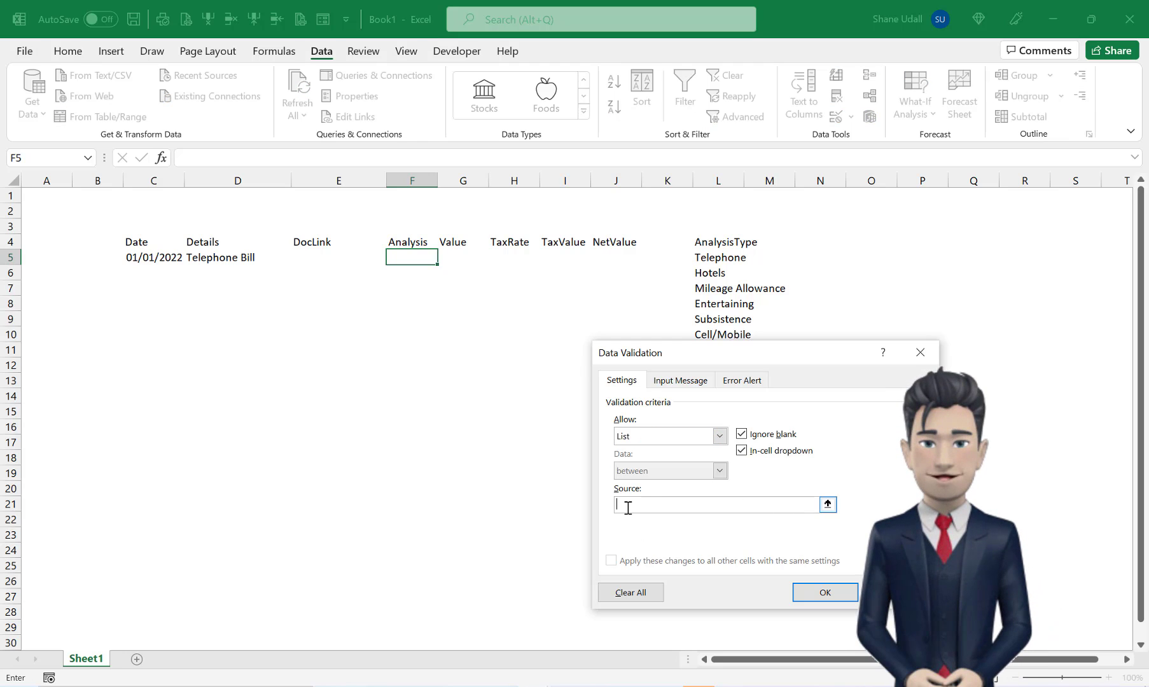
{"action": "type", "text": "="}
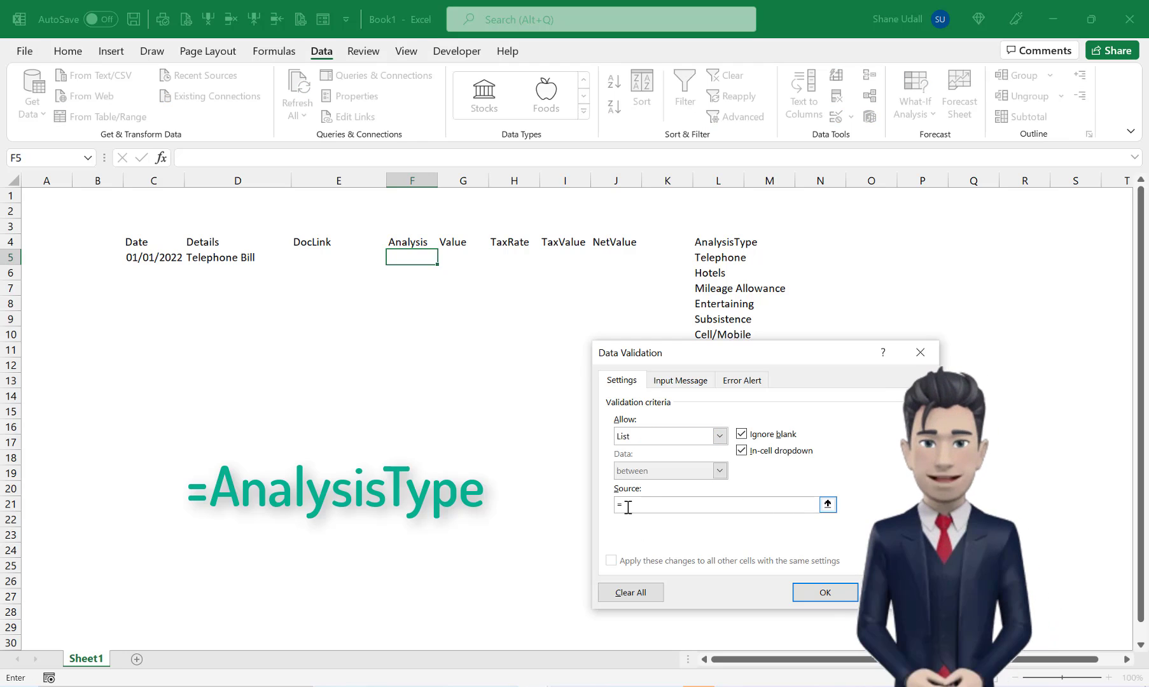
{"action": "type", "text": "Anal"}
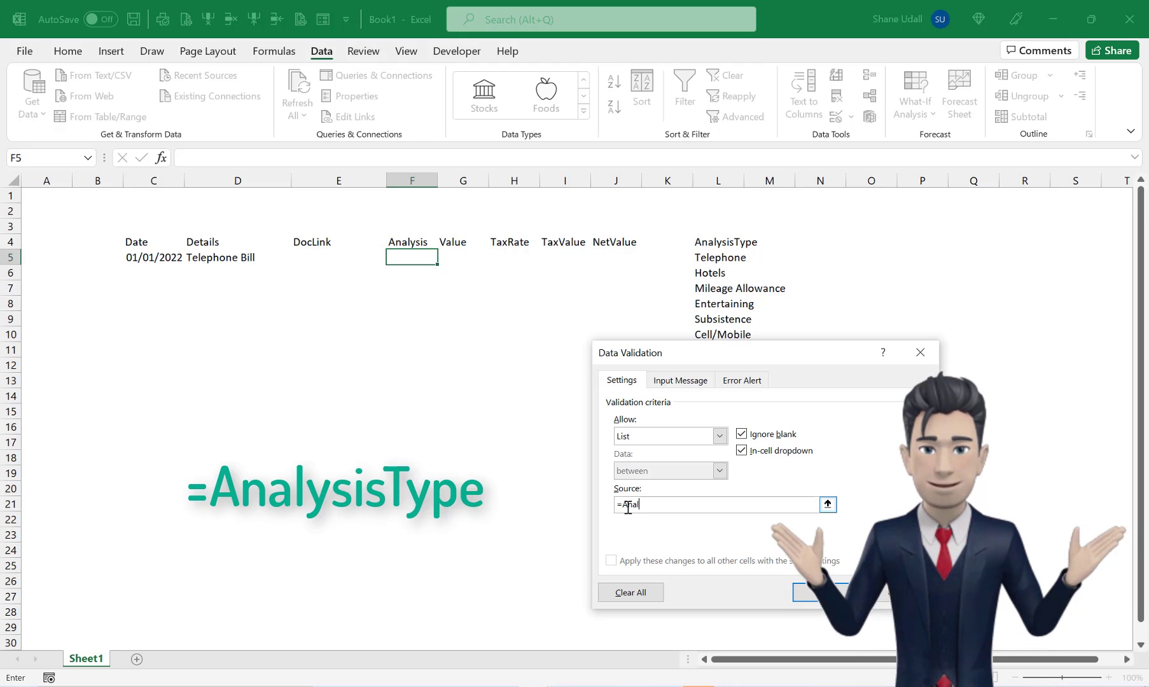
{"action": "type", "text": "ysisType"}
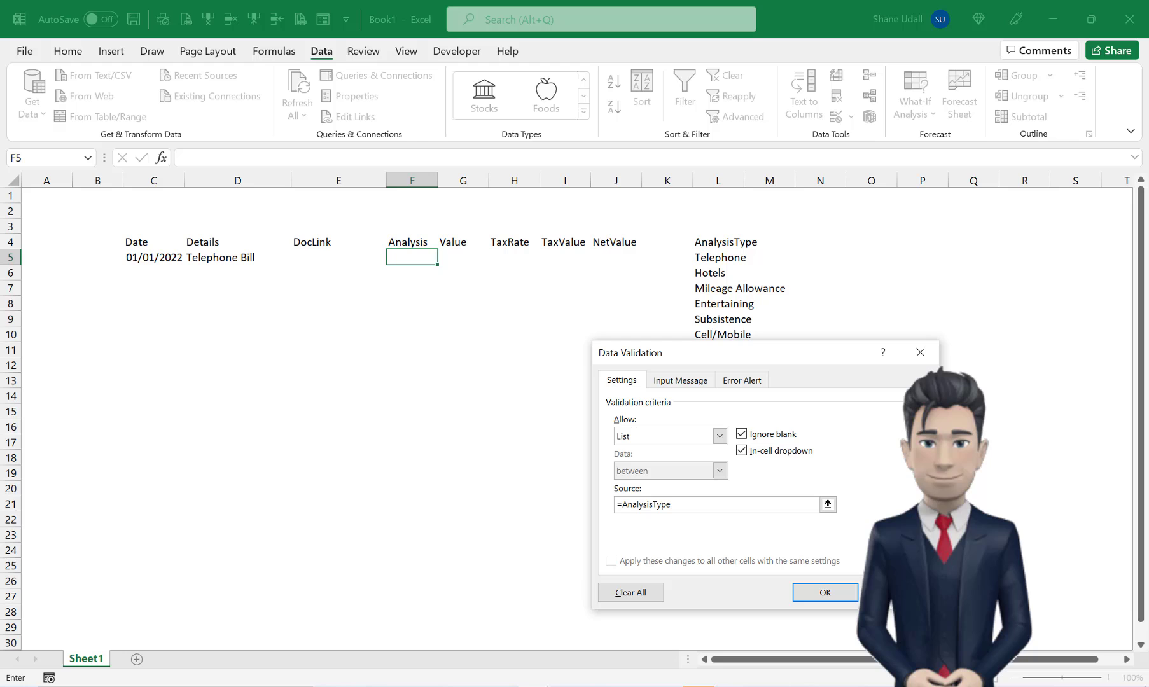
{"action": "left_click", "coordinate": [831, 597]}
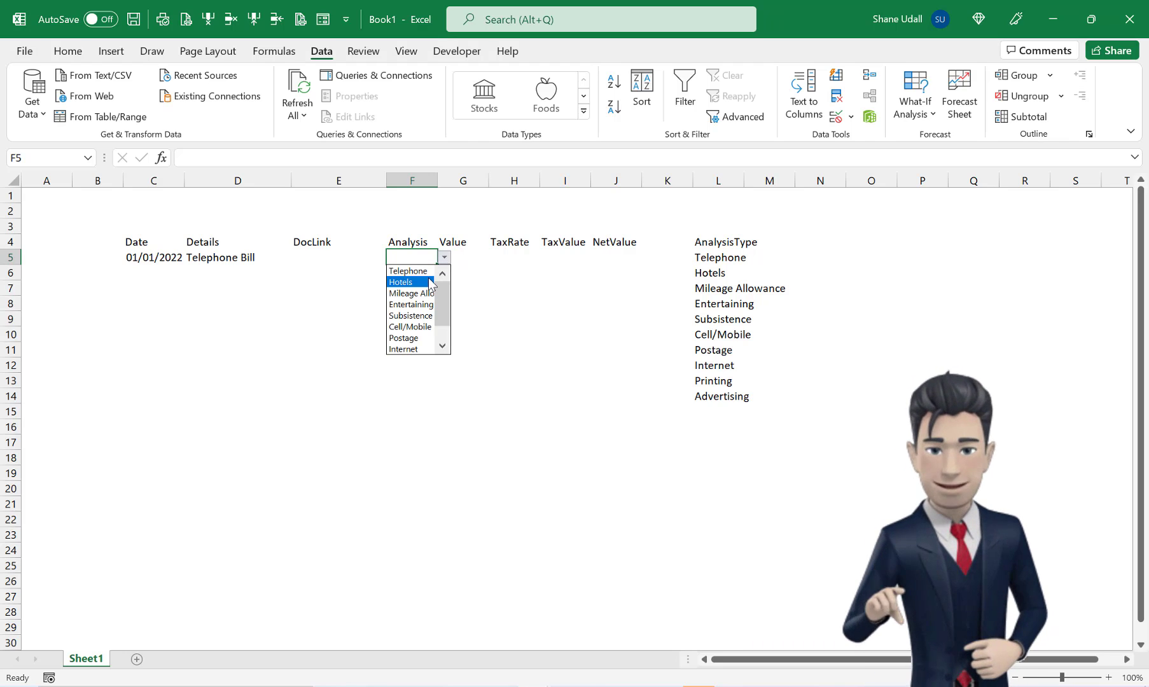
{"action": "left_click", "coordinate": [425, 271]}
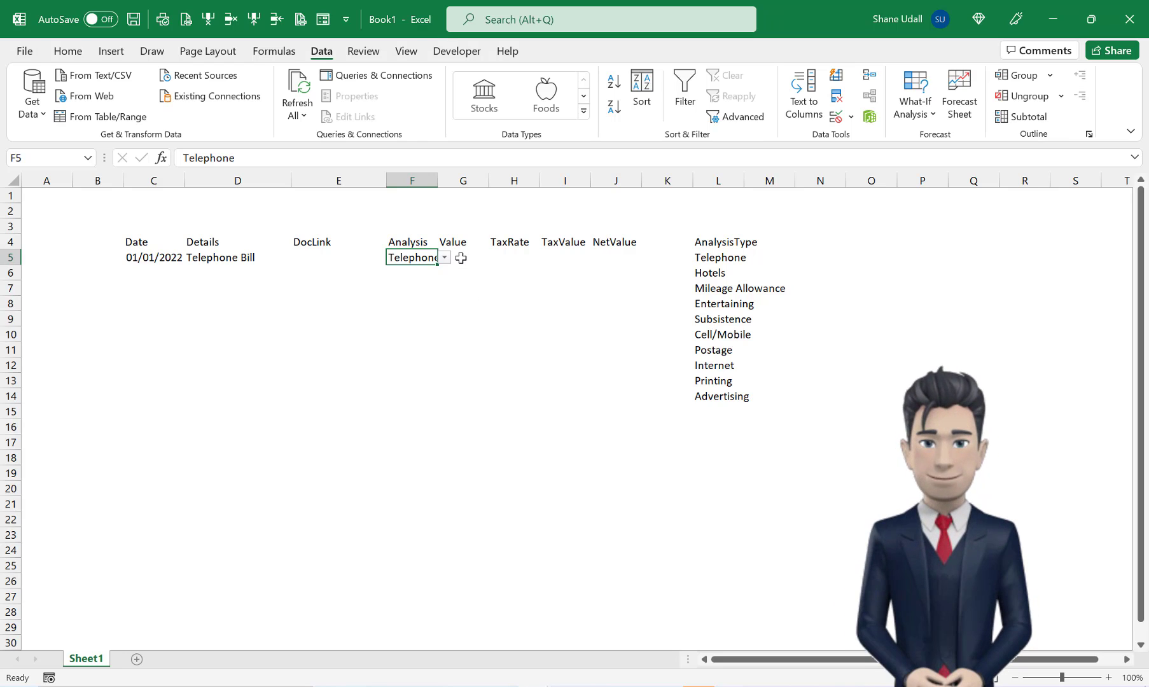
- Enter 120 in G5 and move on to the TaxRate cell H5
{"action": "type", "text": "12"}
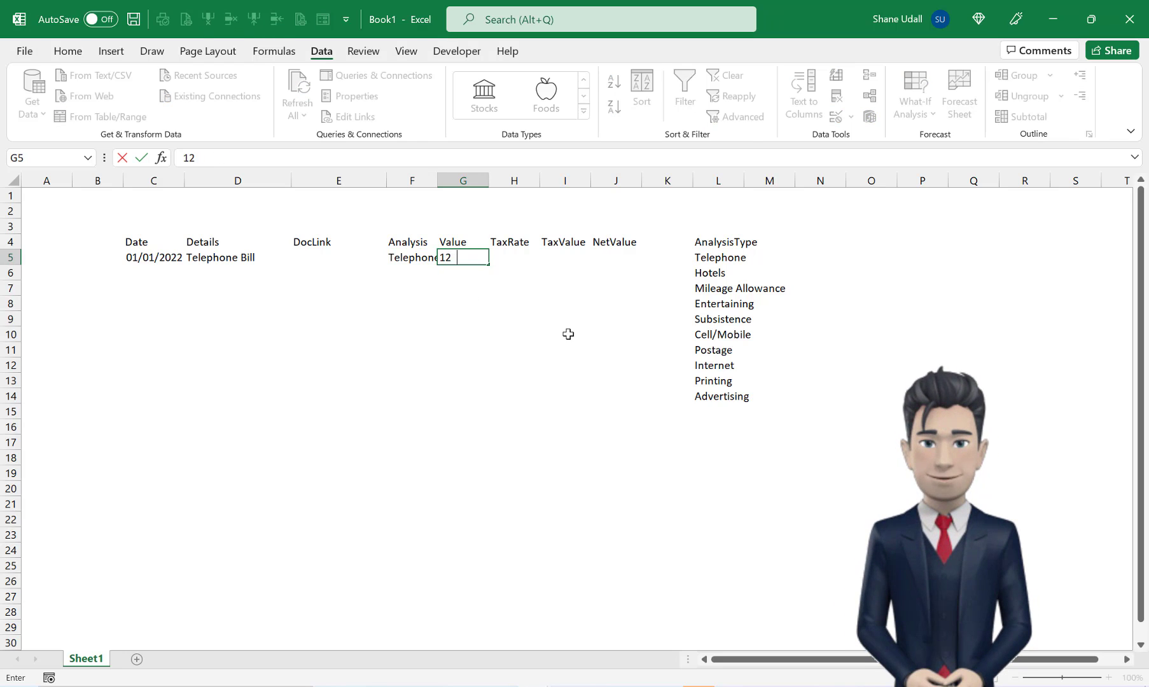
{"action": "type", "text": "0"}
{"action": "key", "text": "Tab"}
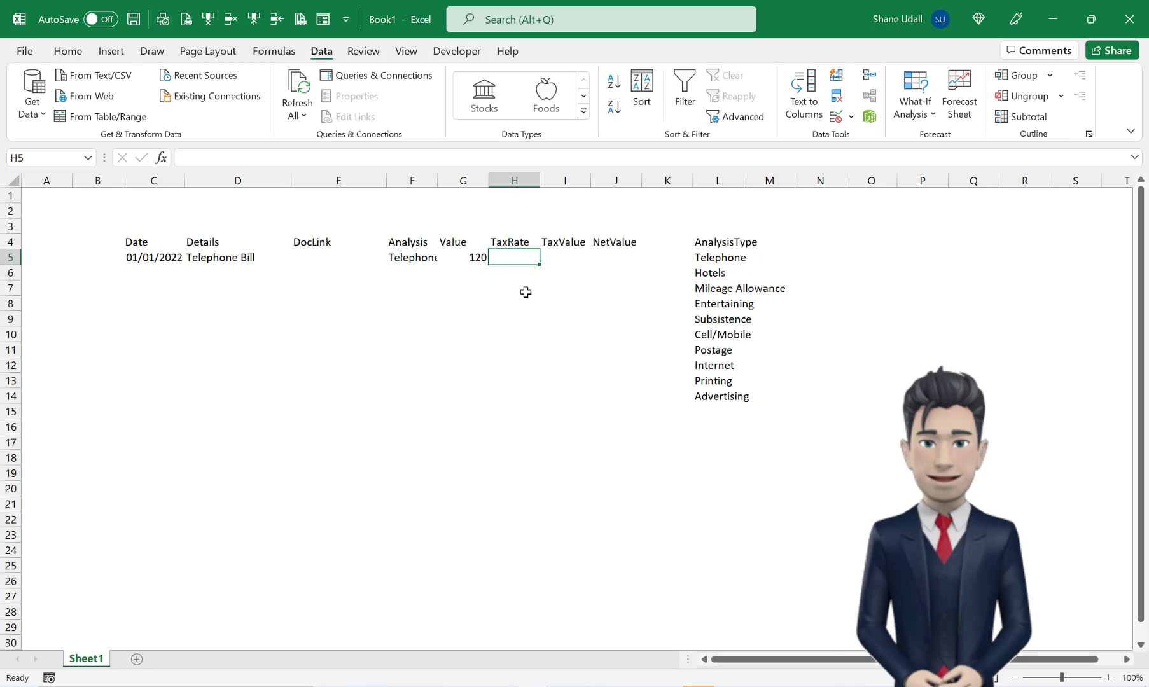
{"action": "left_click", "coordinate": [516, 261]}
{"action": "left_click", "coordinate": [474, 257]}
{"action": "left_click", "coordinate": [508, 259]}
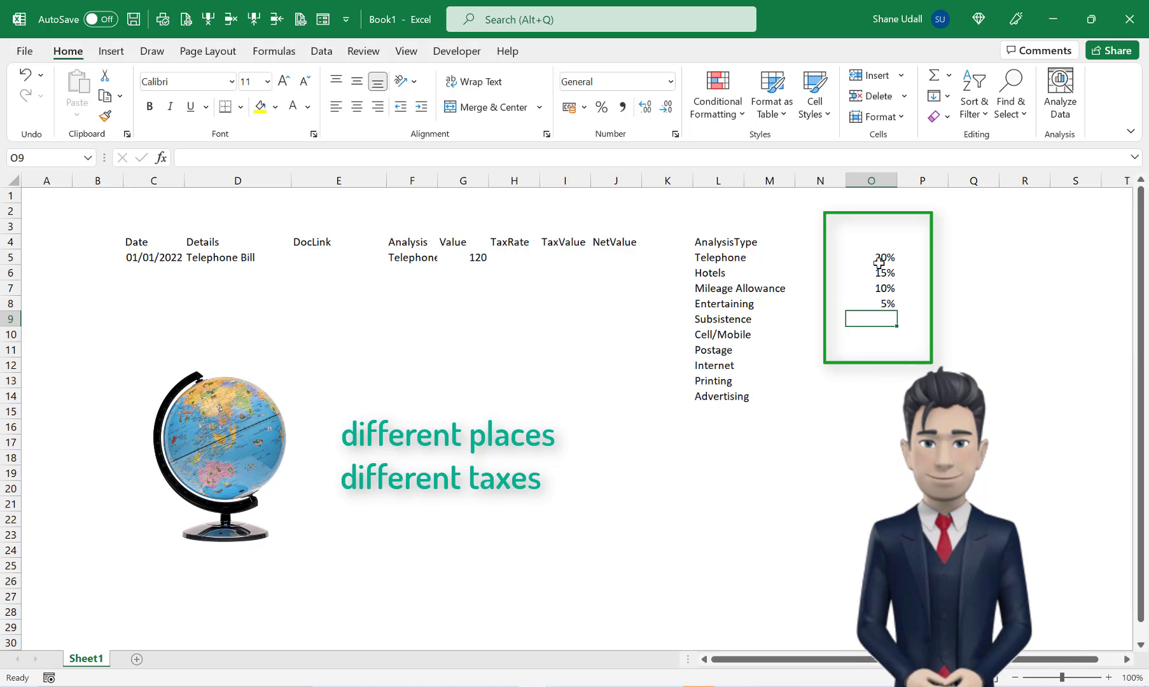
- Select the tax rates 20%, 15%, 10% and 5% in O5:O8
{"action": "left_click_drag", "start_coordinate": [888, 308], "coordinate": [888, 309]}
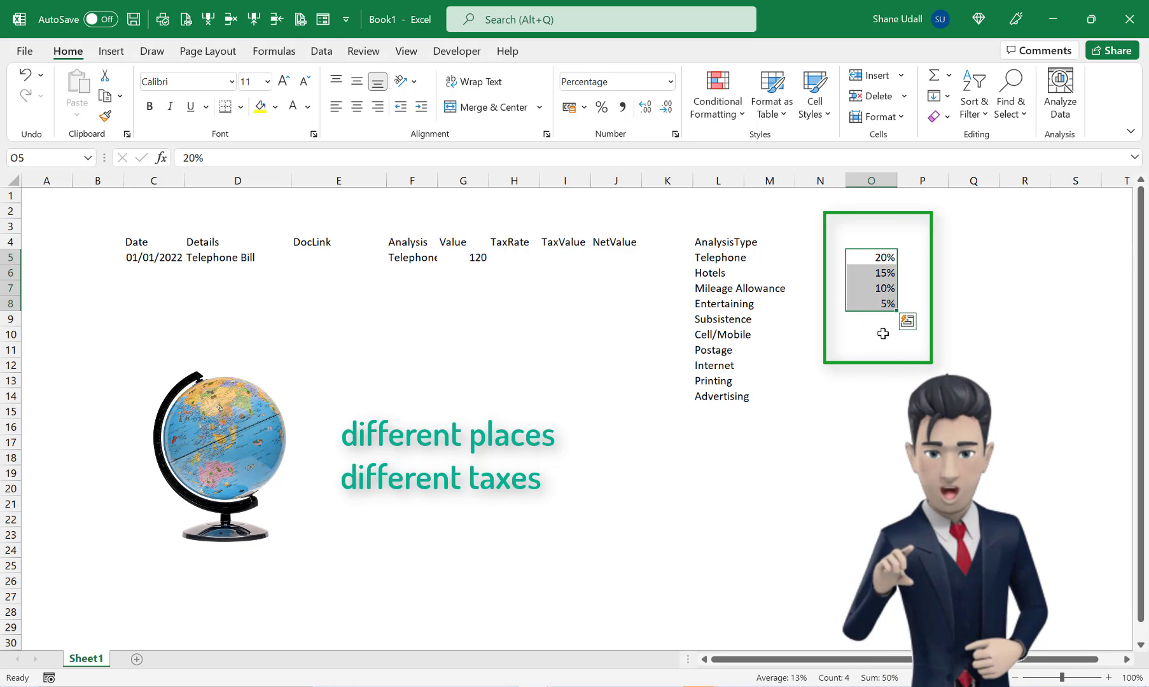
{"action": "left_click", "coordinate": [878, 333]}
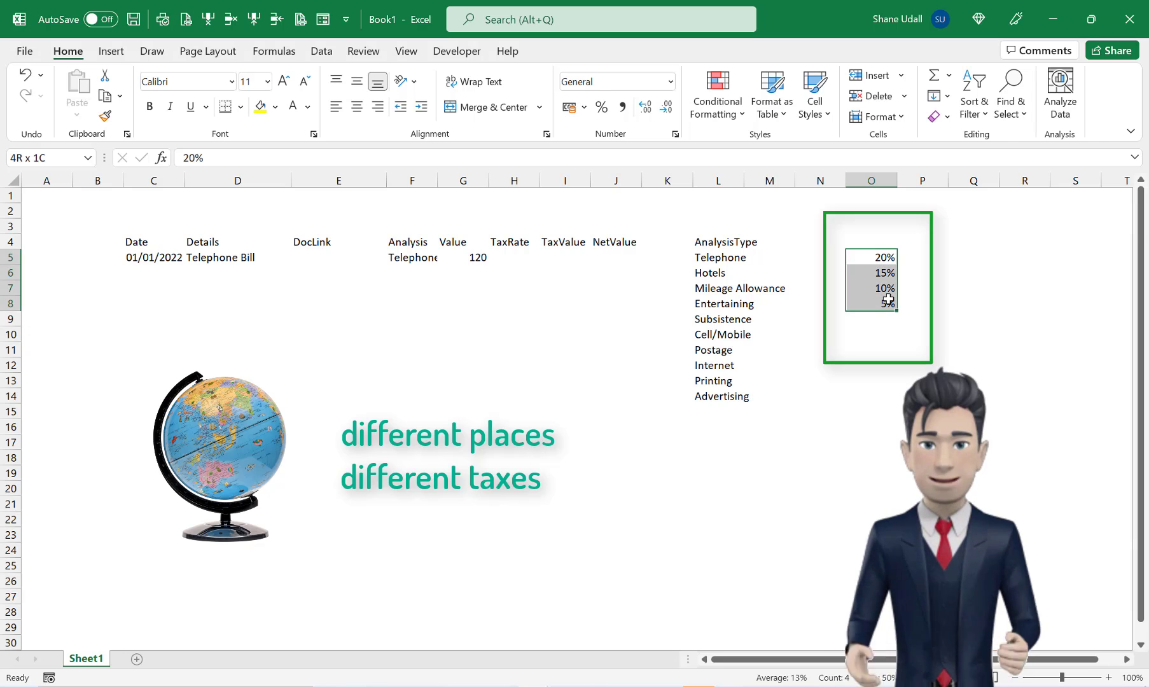
{"action": "left_click_drag", "start_coordinate": [889, 300], "coordinate": [889, 299]}
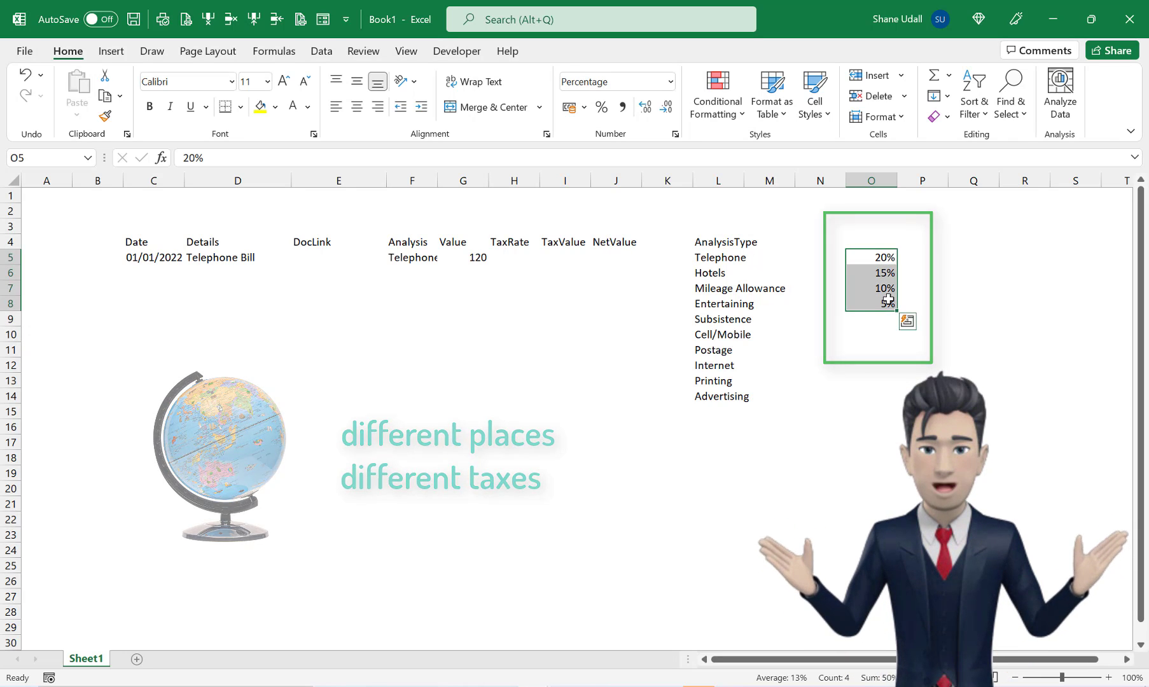
- Define the name 'TaxRates' for the rates in O5:O8
{"action": "left_click", "coordinate": [273, 52]}
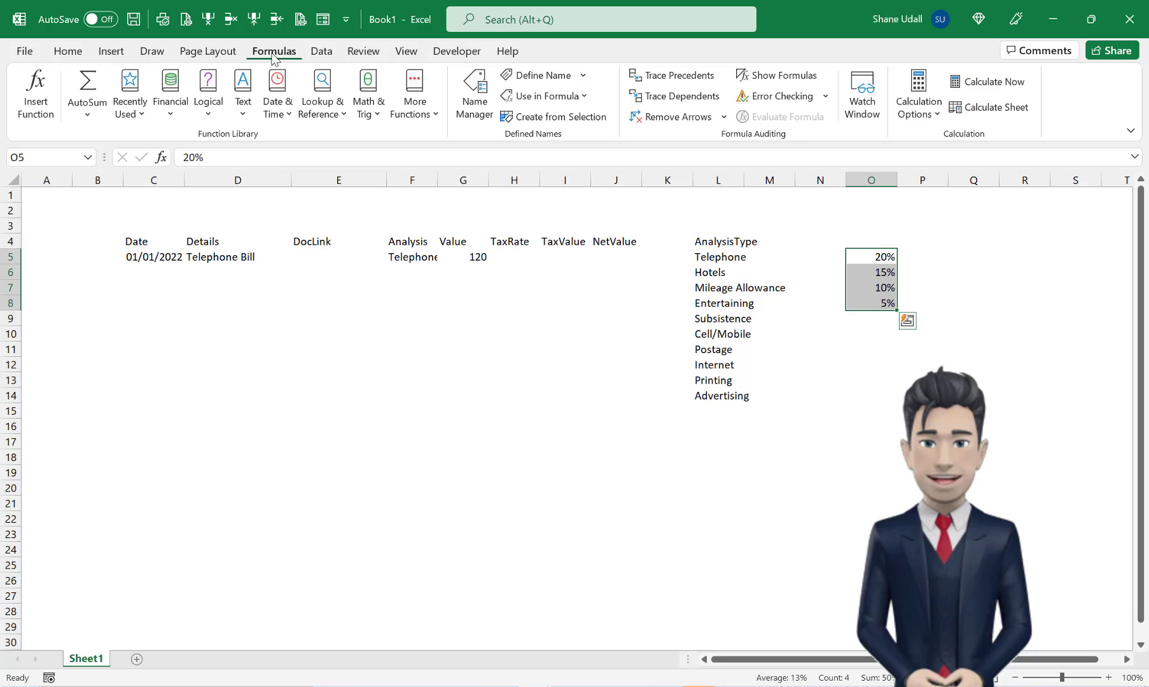
{"action": "left_click", "coordinate": [526, 76]}
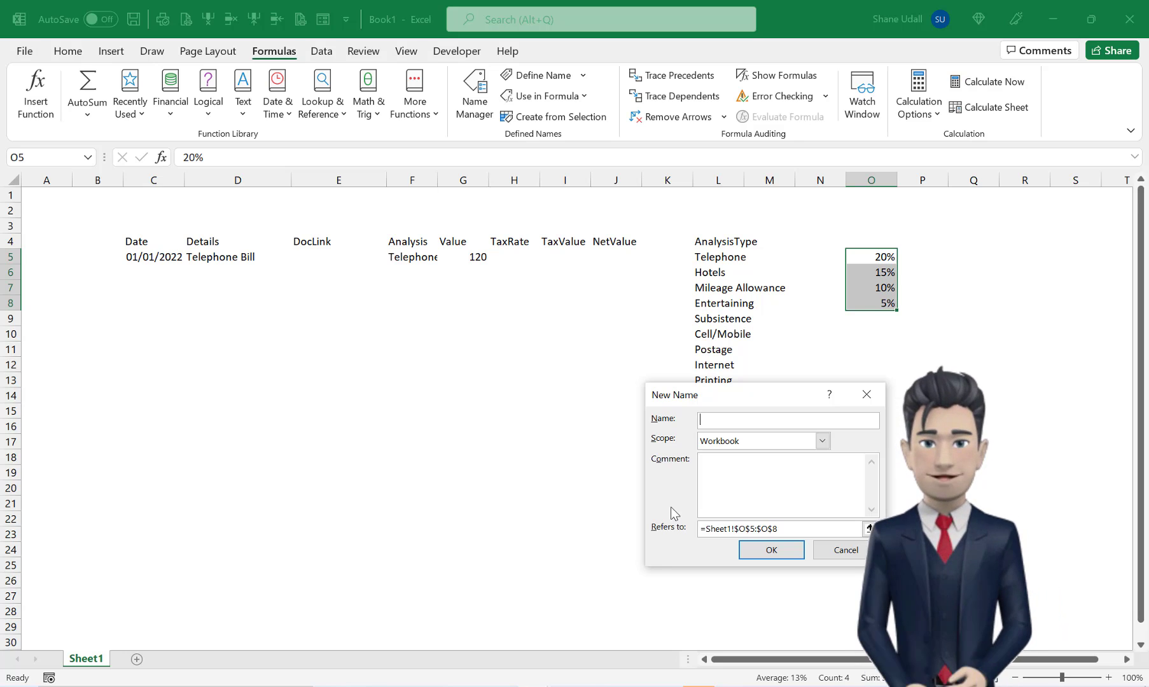
{"action": "type", "text": "TaxRates"}
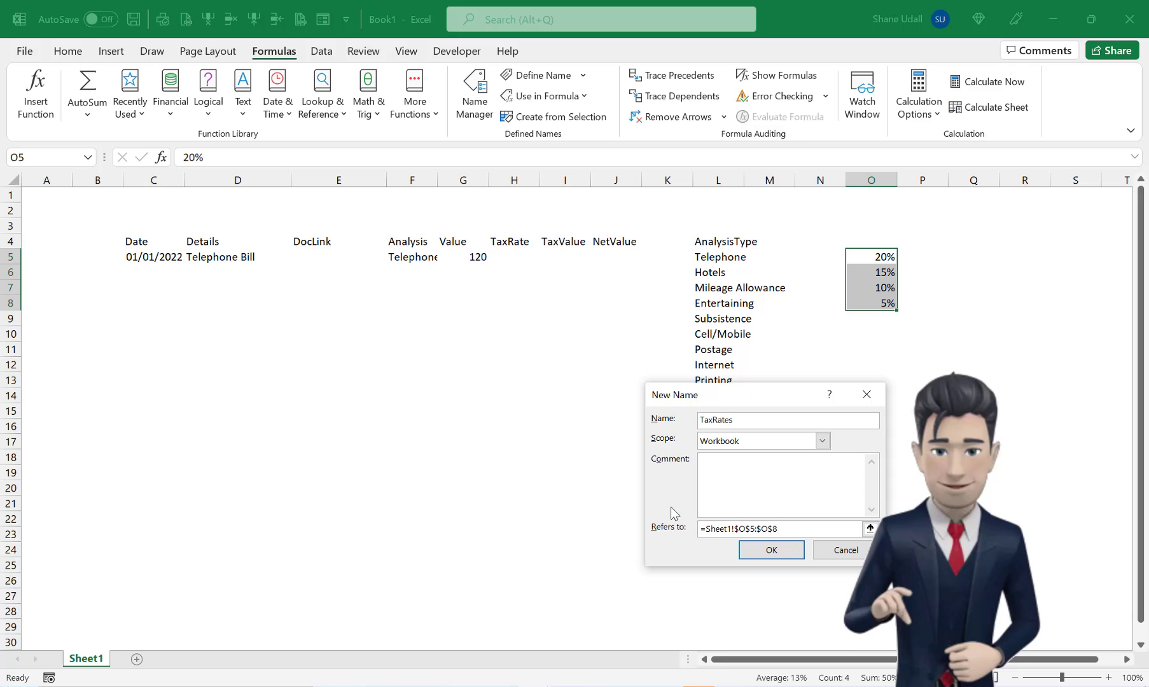
{"action": "left_click", "coordinate": [748, 551]}
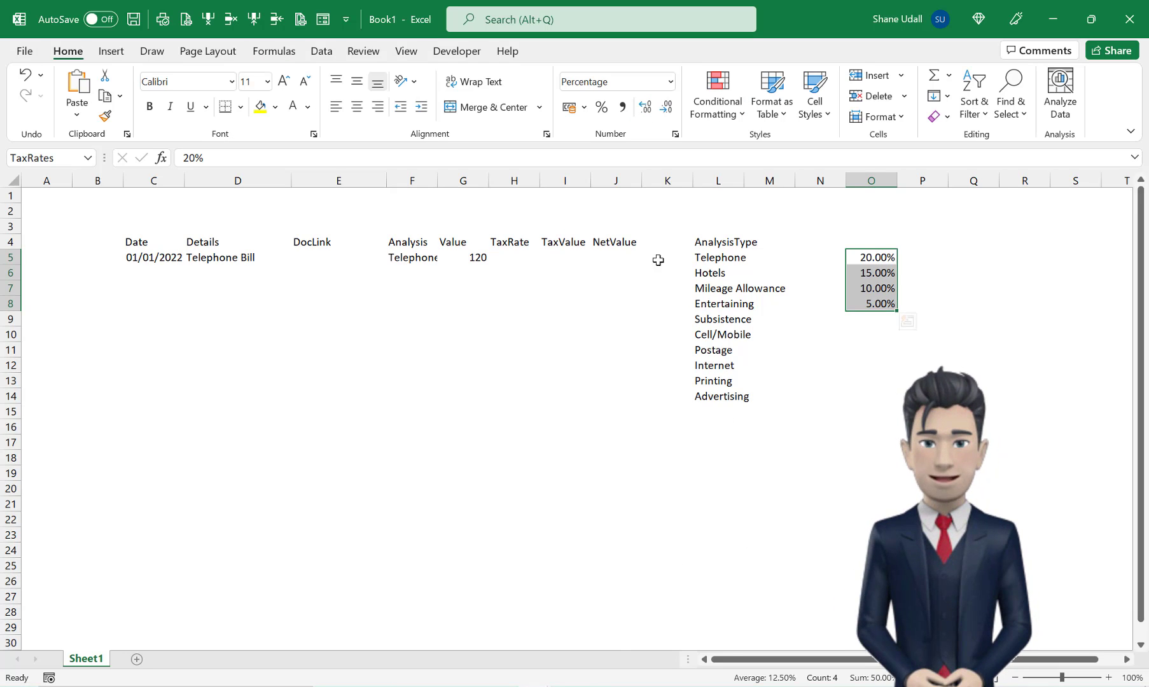
- Give H5 list validation sourced from =TaxRates and pick the 0.2 rate from its dropdown
{"action": "left_click", "coordinate": [505, 258]}
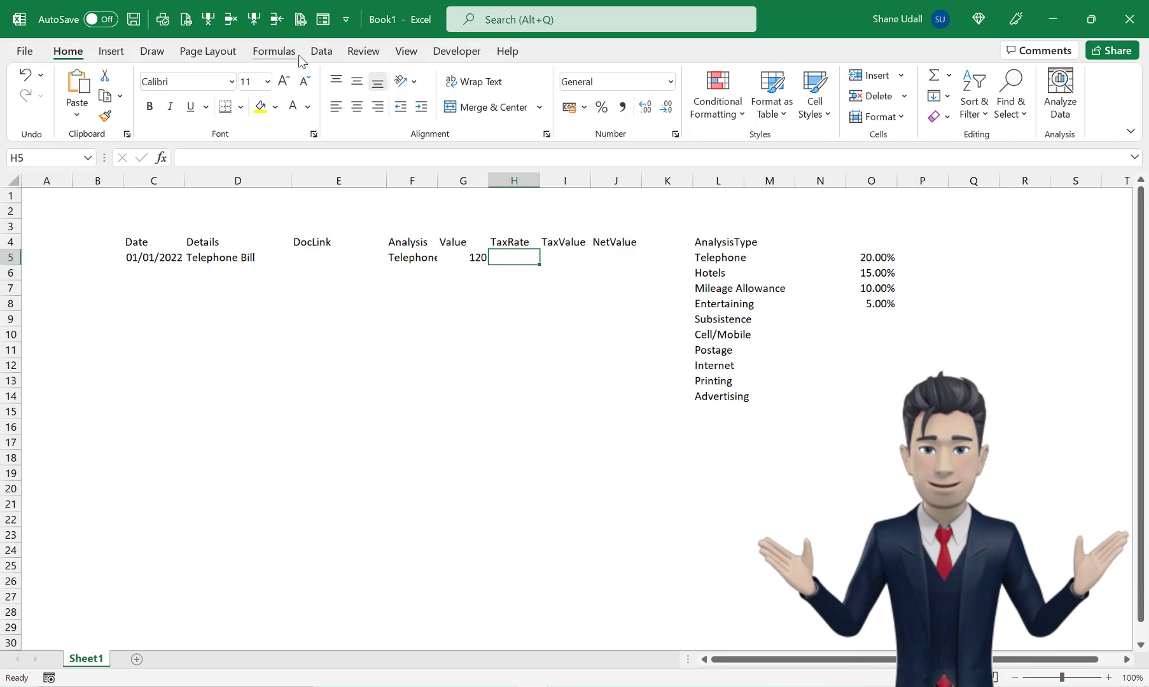
{"action": "left_click", "coordinate": [326, 52]}
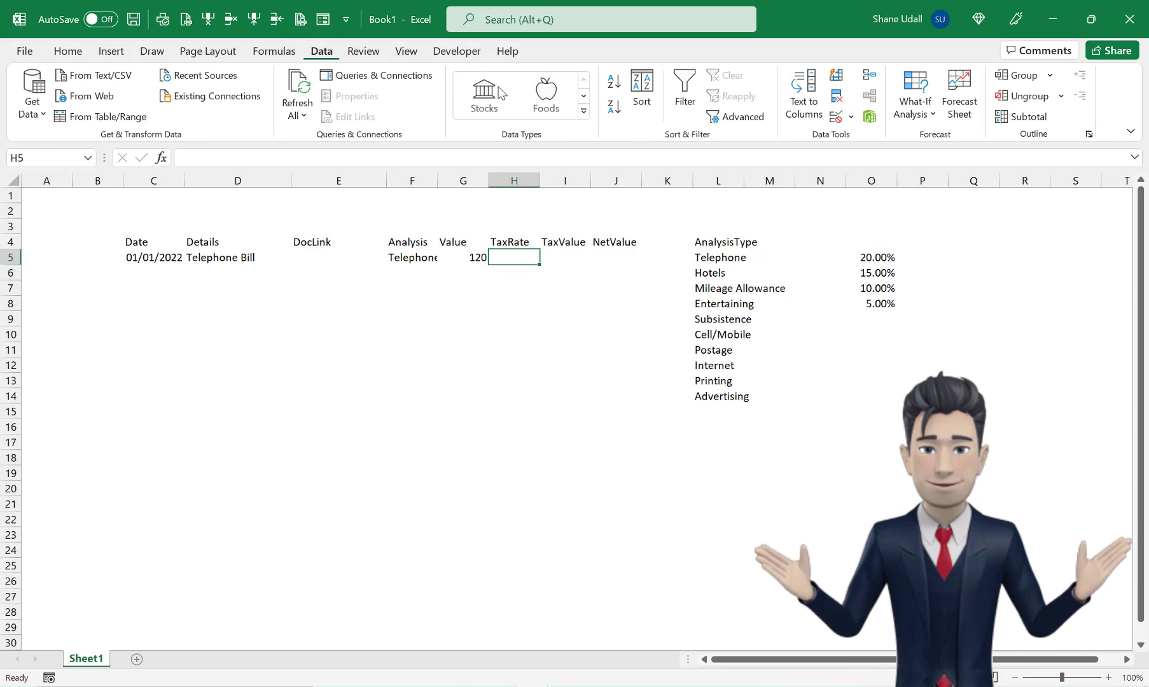
{"action": "left_click", "coordinate": [838, 118]}
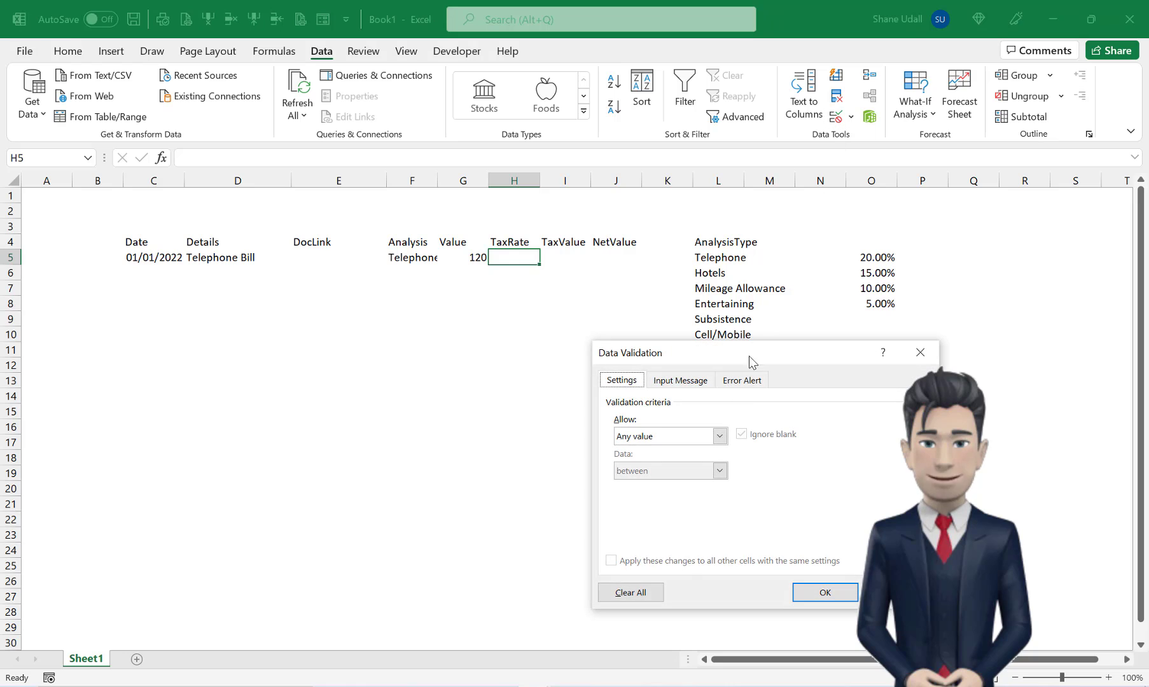
{"action": "left_click", "coordinate": [720, 436]}
{"action": "left_click", "coordinate": [662, 480]}
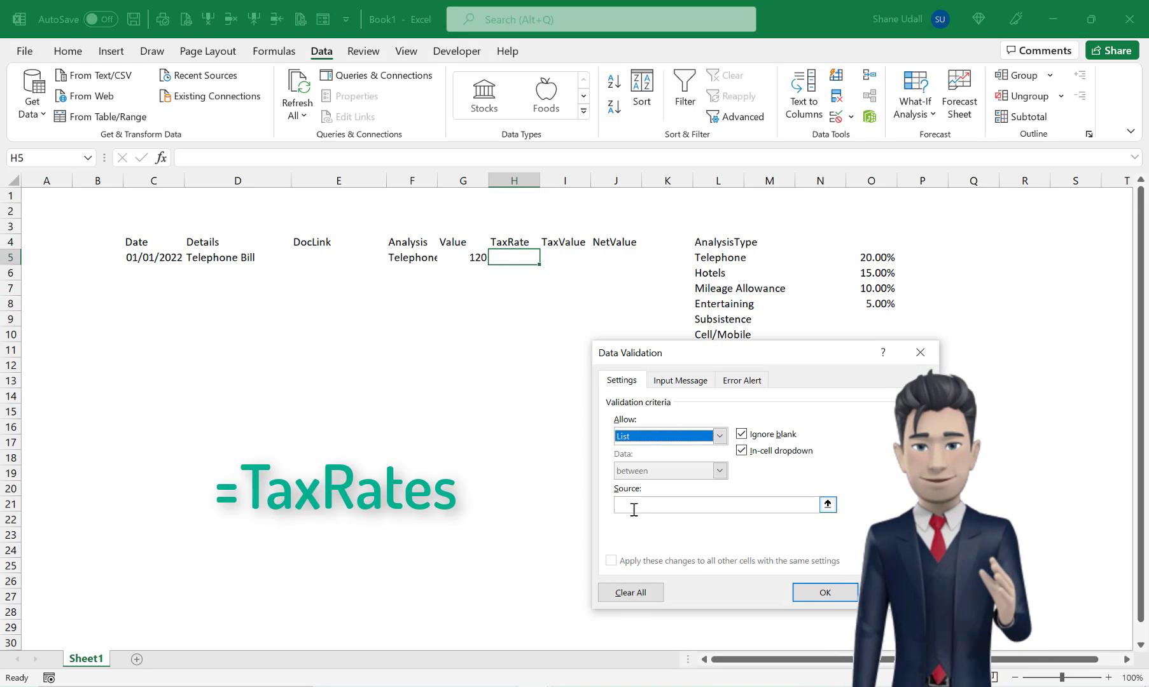
{"action": "left_click", "coordinate": [634, 507]}
{"action": "type", "text": "=T"}
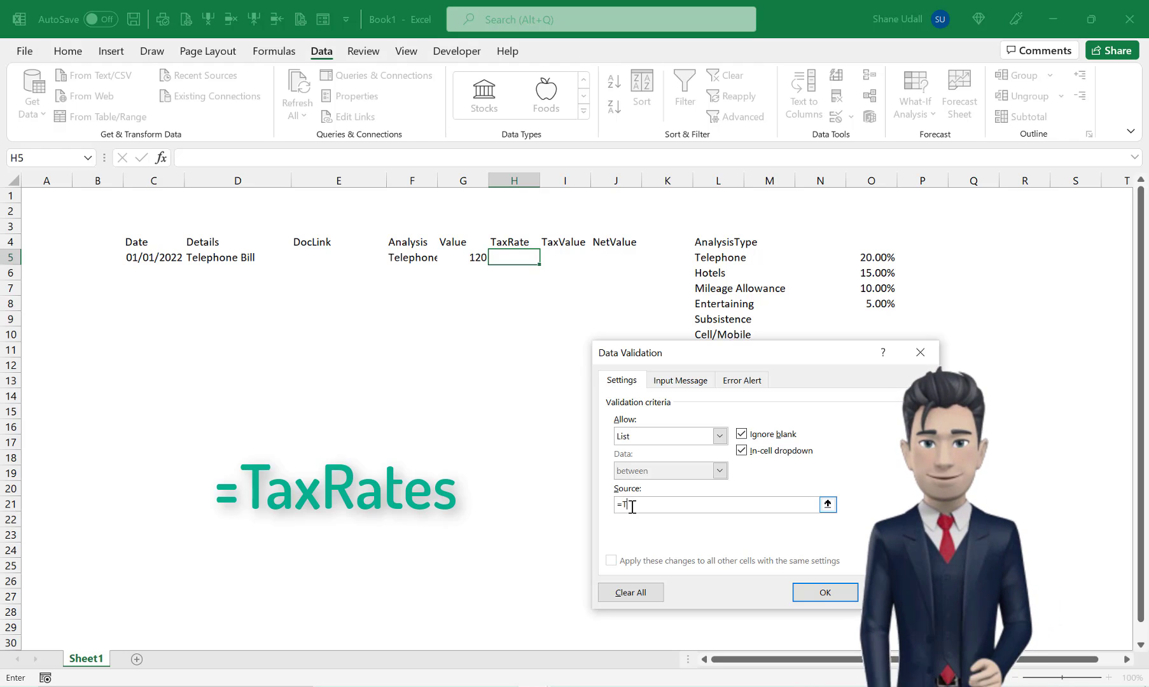
{"action": "type", "text": "axRates"}
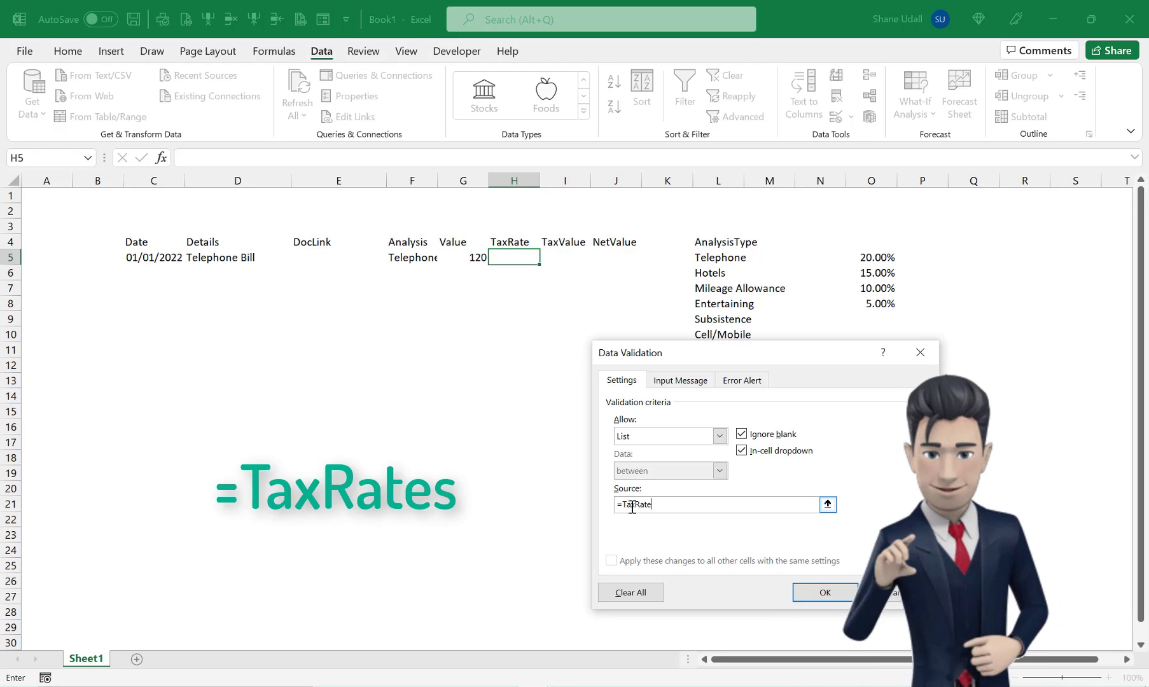
{"action": "left_click", "coordinate": [803, 593]}
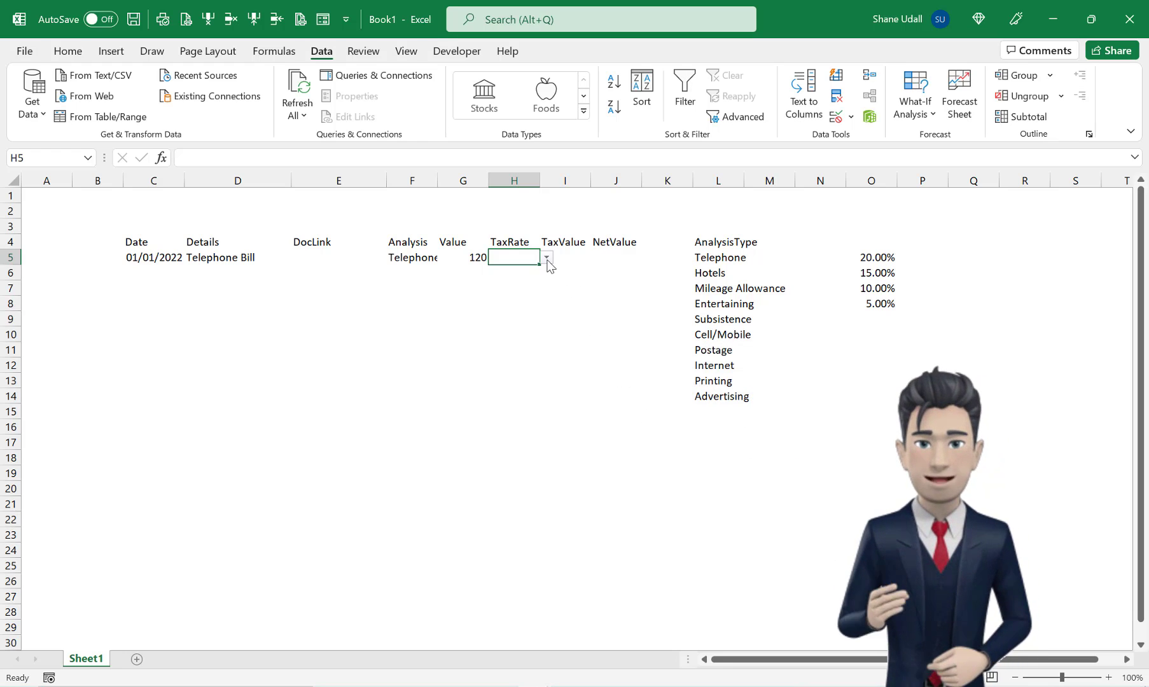
{"action": "left_click", "coordinate": [545, 259]}
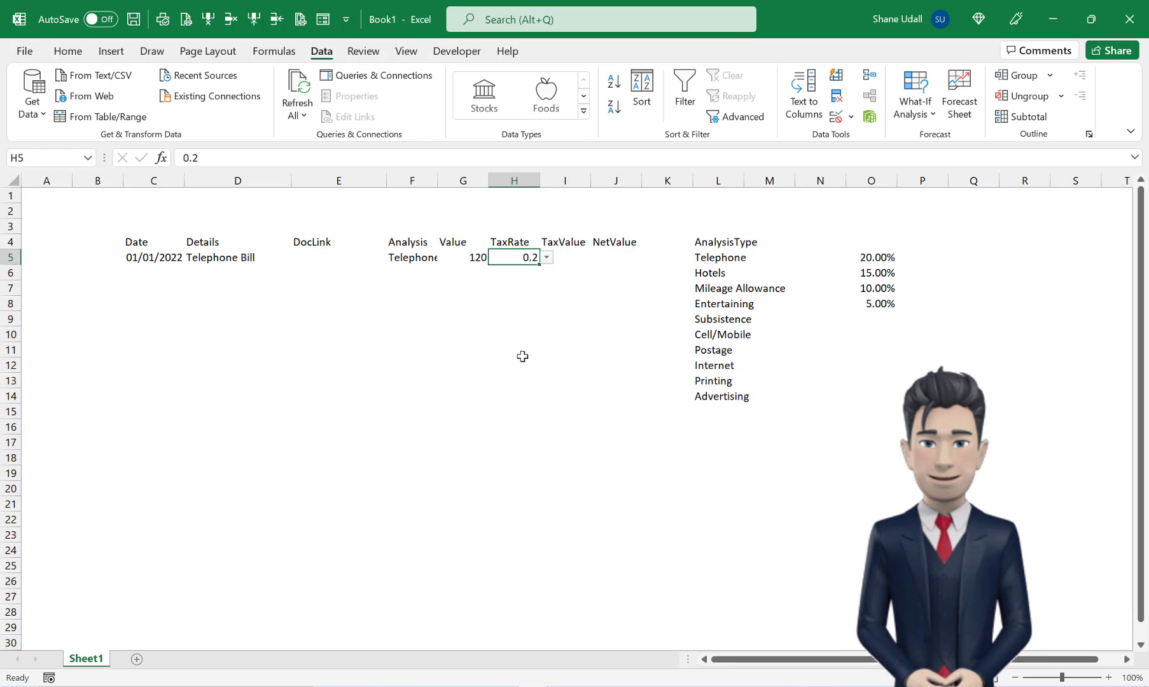
{"action": "left_click", "coordinate": [574, 257]}
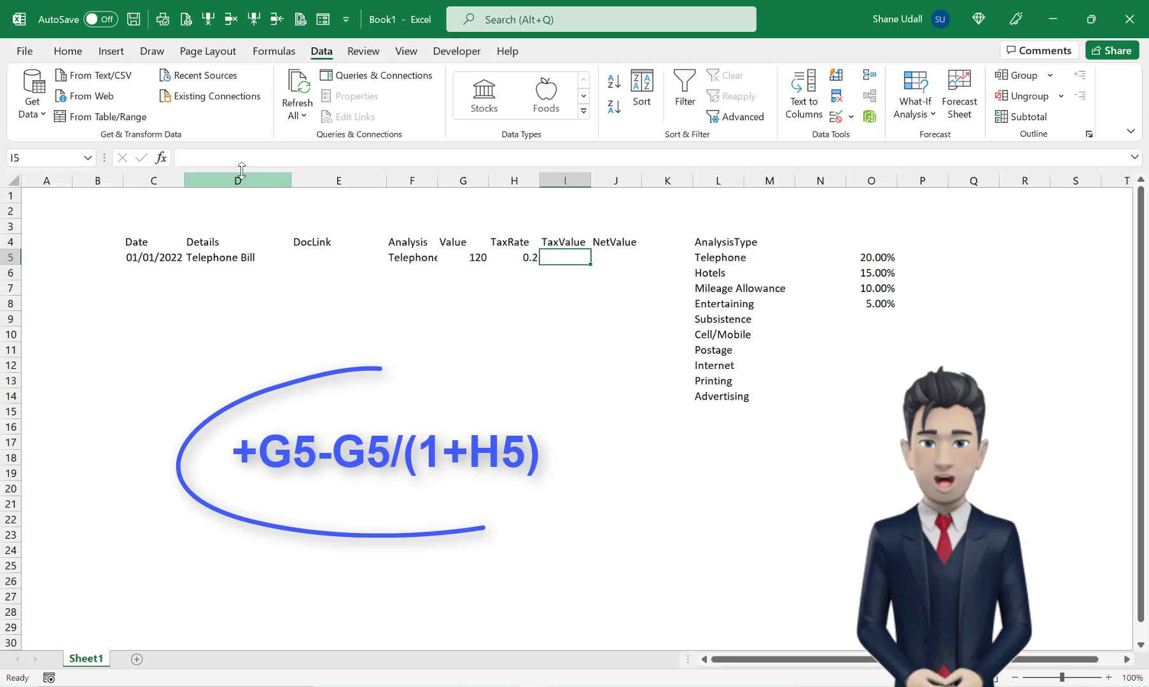
- Enter the TaxValue formula +G5-G5/(1+H5) in I5
{"action": "left_click", "coordinate": [196, 158]}
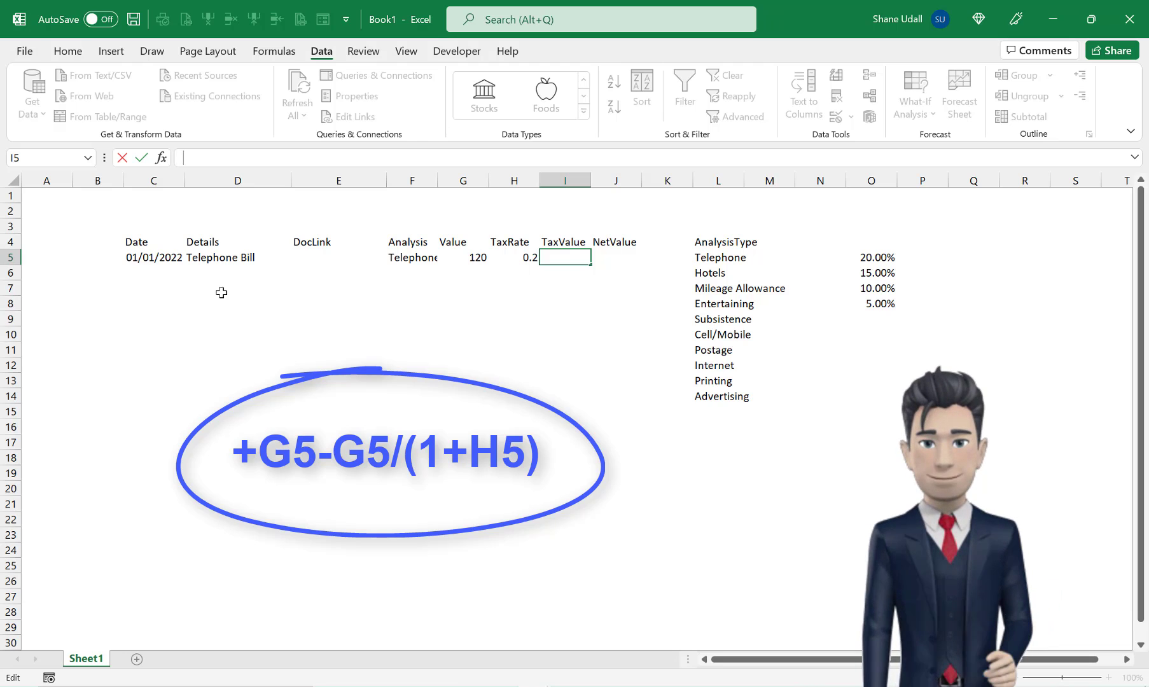
{"action": "type", "text": "+G5"}
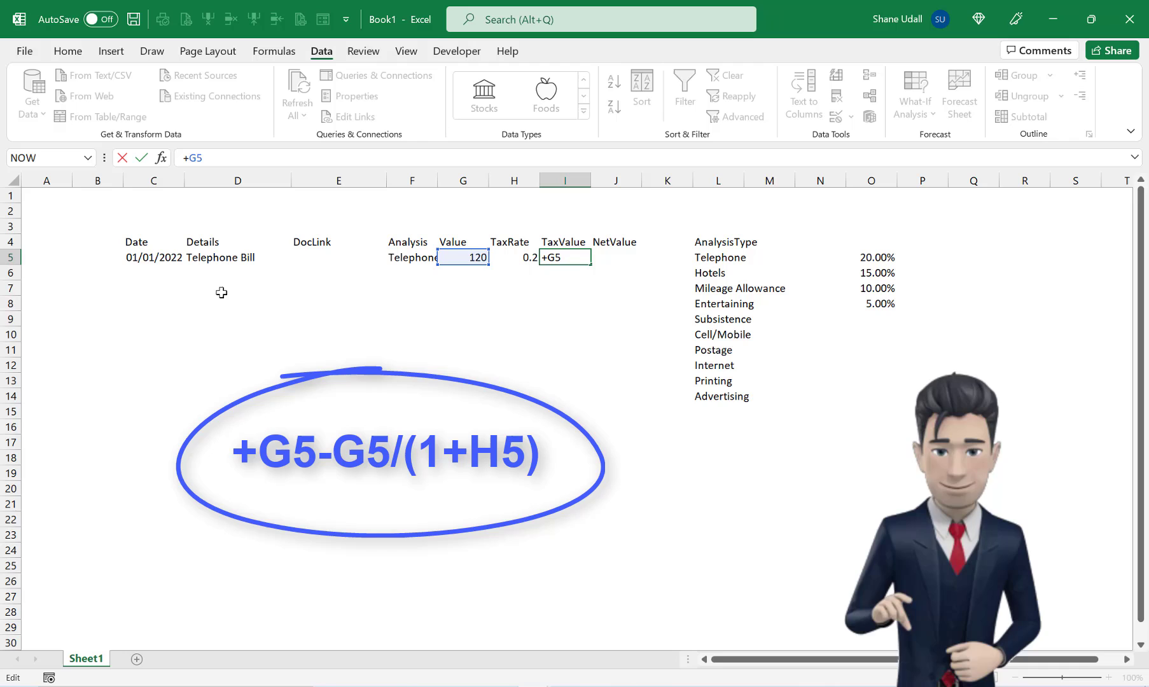
{"action": "type", "text": "-G"}
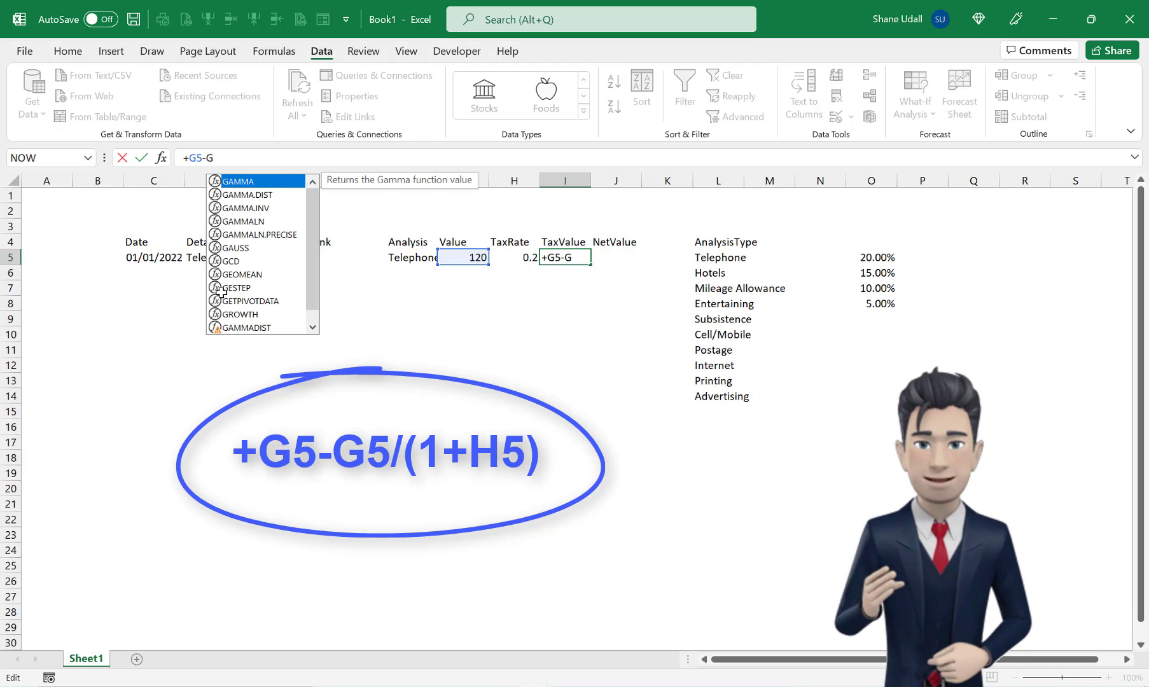
{"action": "type", "text": "5"}
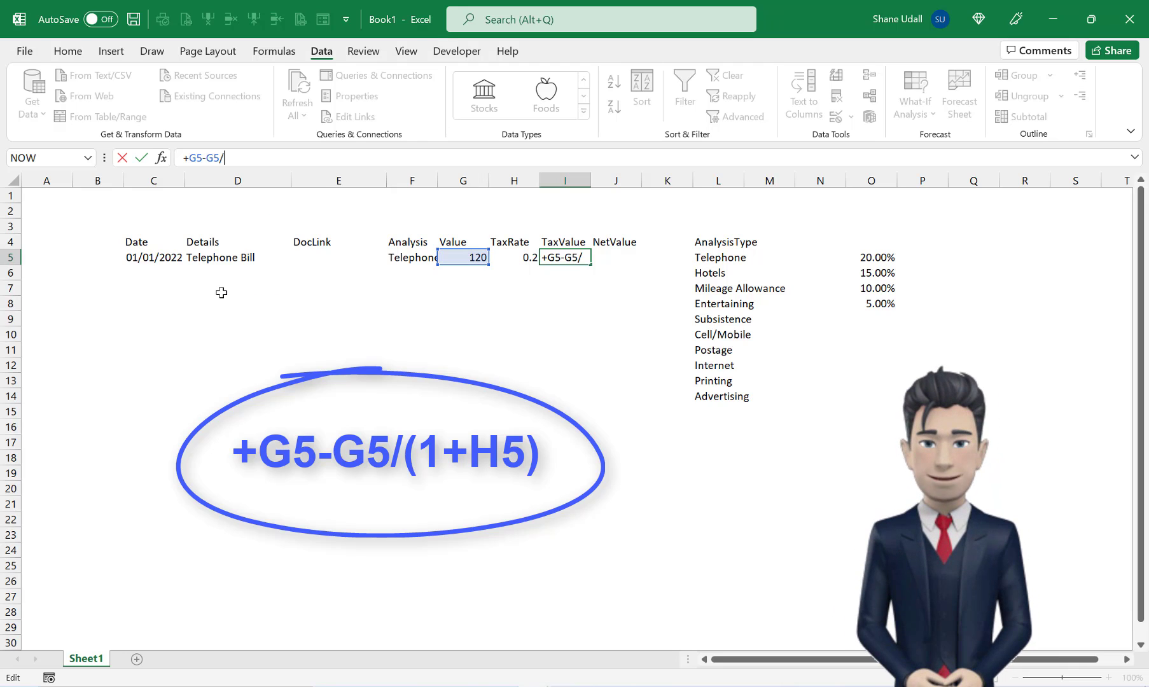
{"action": "type", "text": "/(1+"}
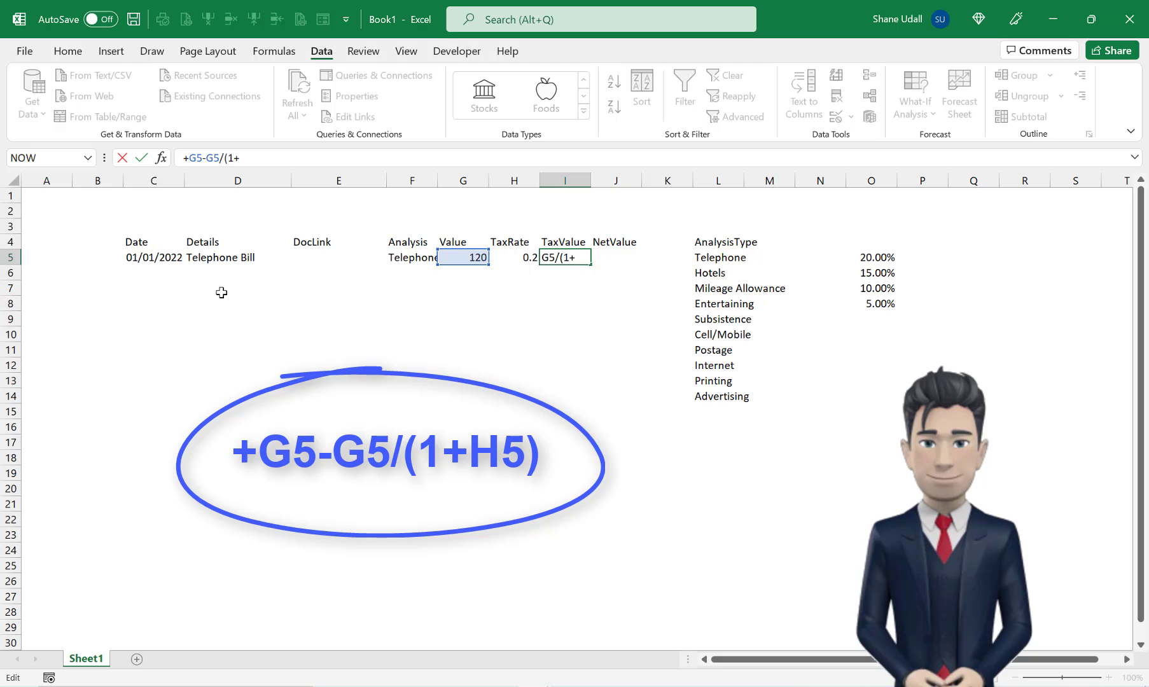
{"action": "type", "text": "H5)"}
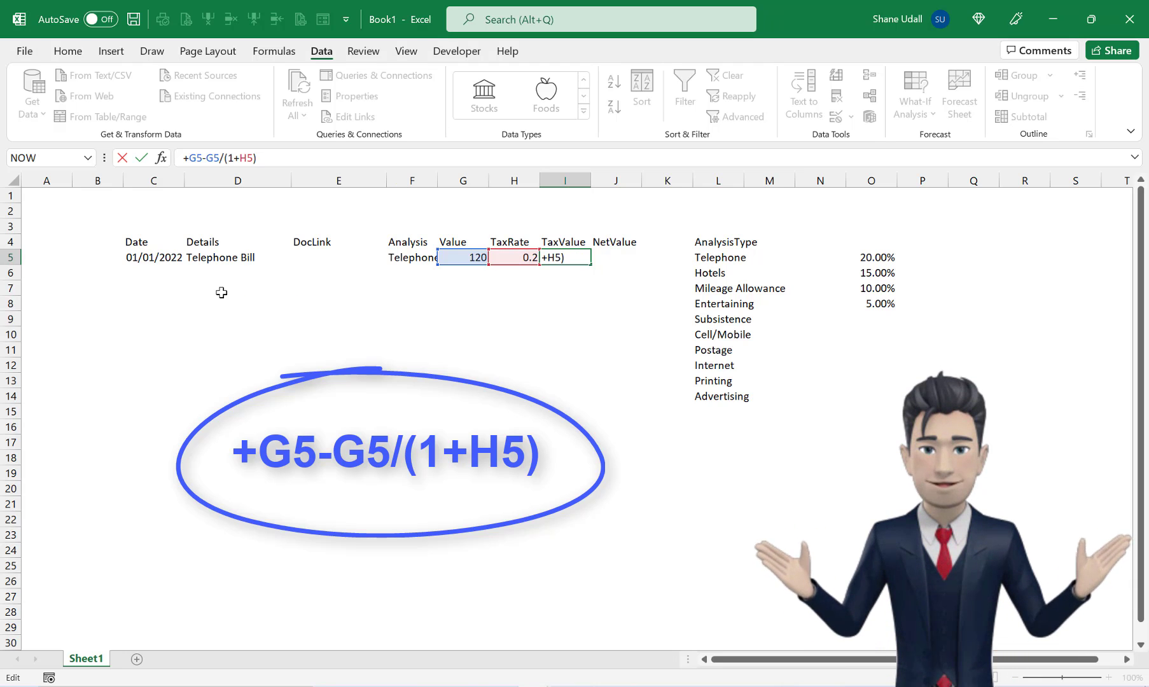
{"action": "key", "text": "Return"}
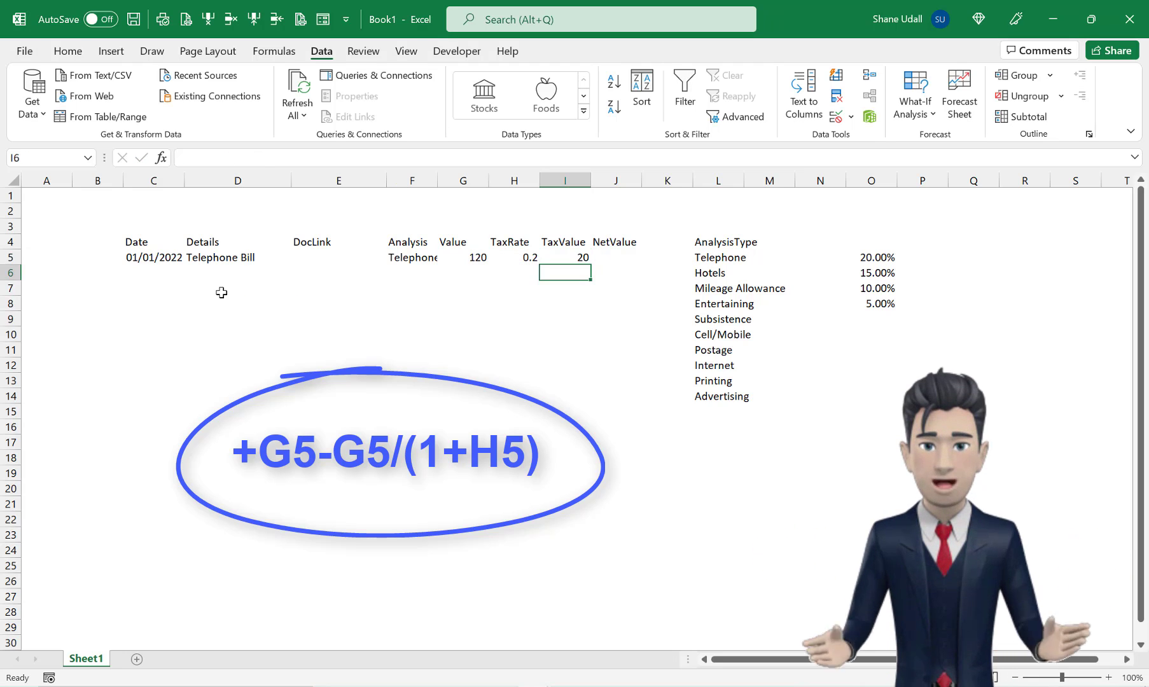
- Try 15% in H5's rate dropdown, then reopen it to return to 20%
{"action": "left_click", "coordinate": [547, 257]}
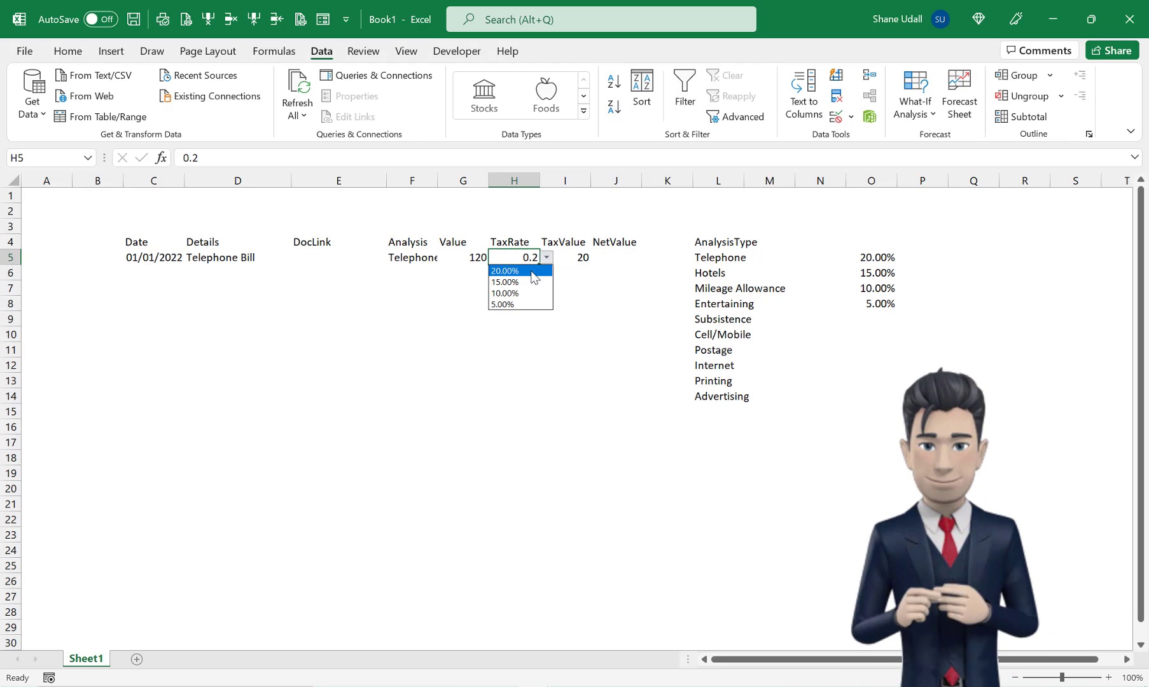
{"action": "key", "text": "Escape"}
{"action": "left_click", "coordinate": [547, 257]}
{"action": "left_click", "coordinate": [525, 280]}
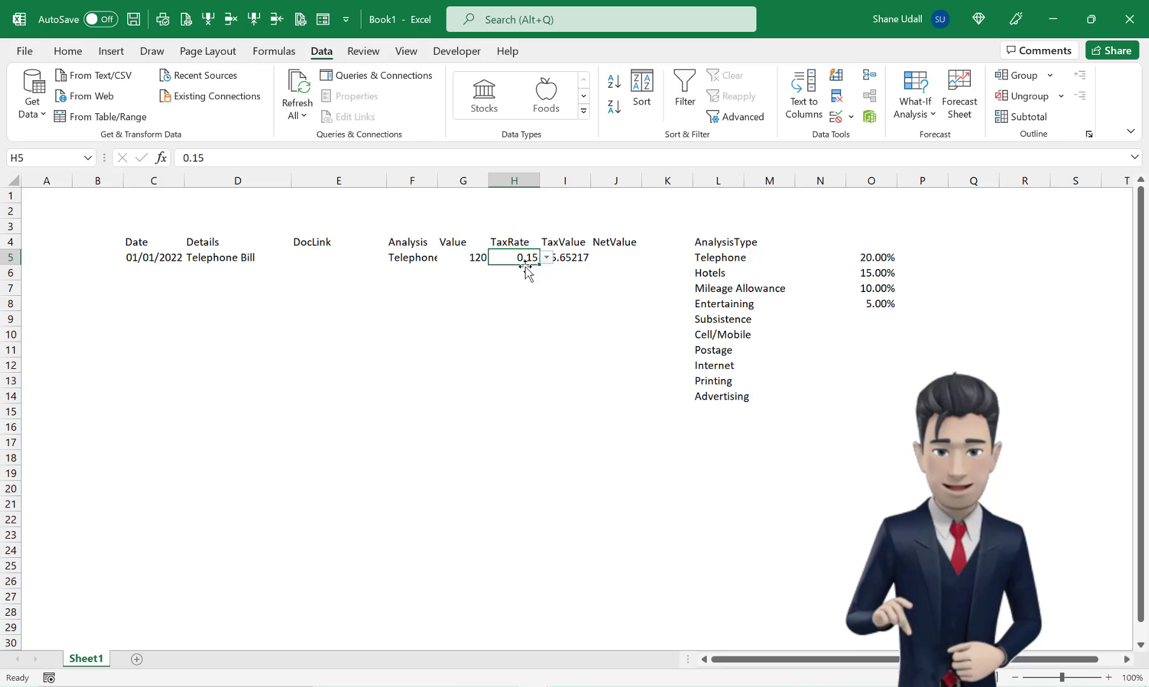
{"action": "left_click", "coordinate": [547, 257]}
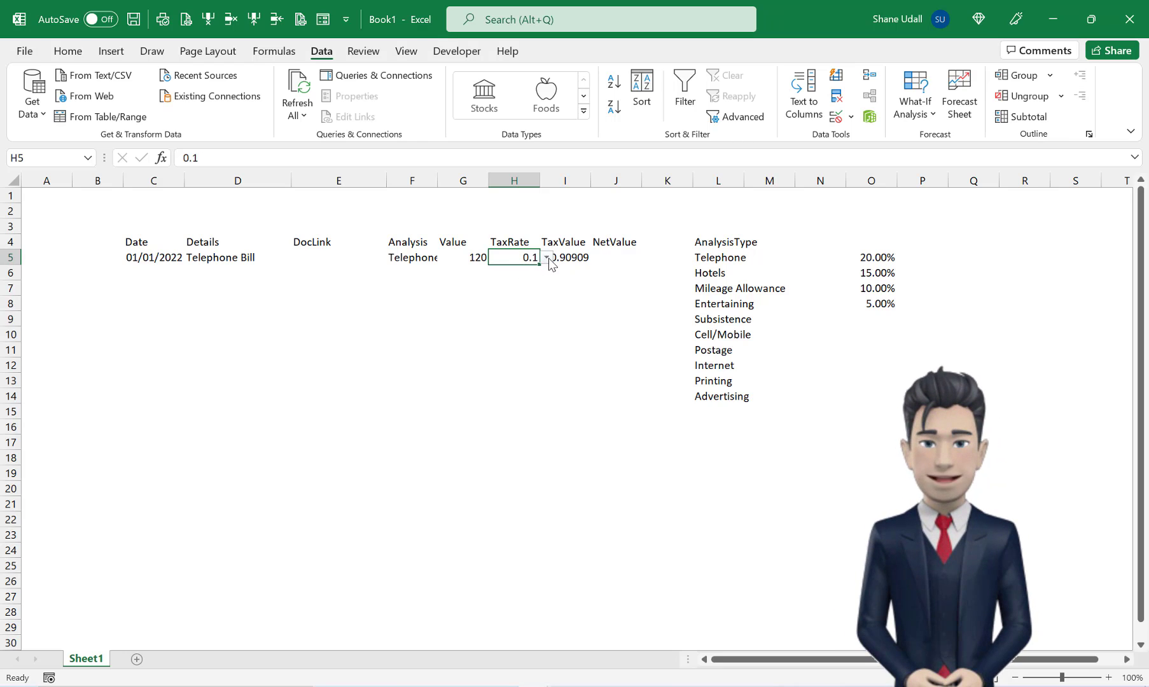
- Enter +G5-I5 in J5 to show a NetValue of 100, then select G5, I5 and J5
{"action": "left_click", "coordinate": [623, 258]}
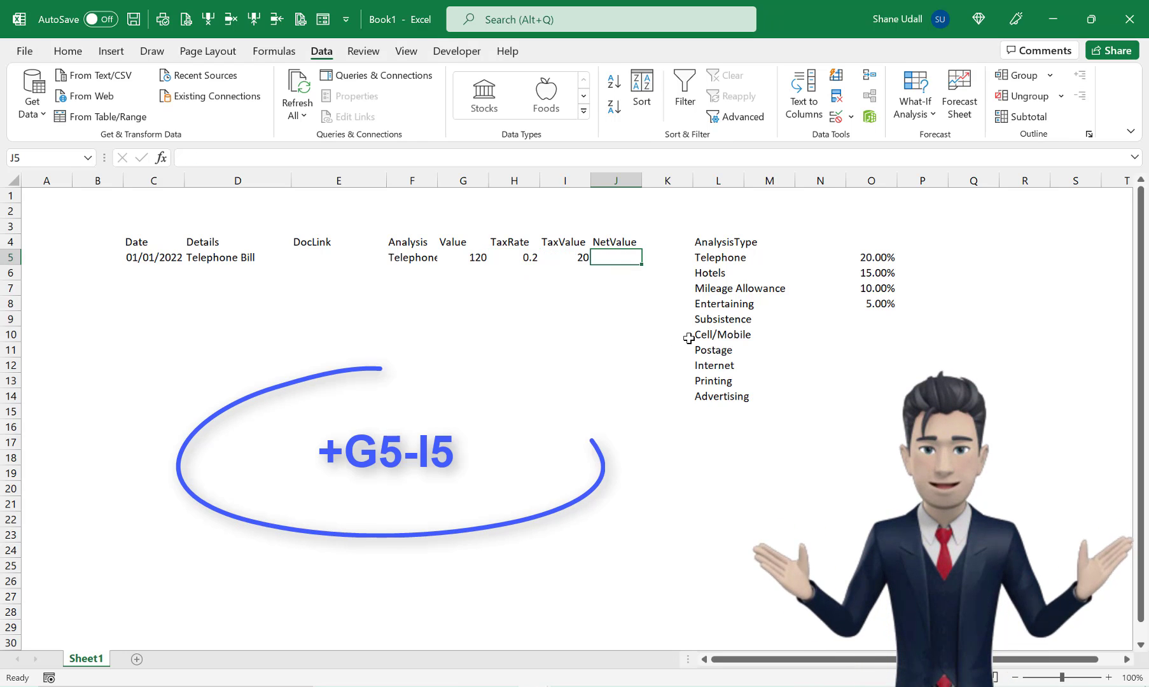
{"action": "type", "text": "+"}
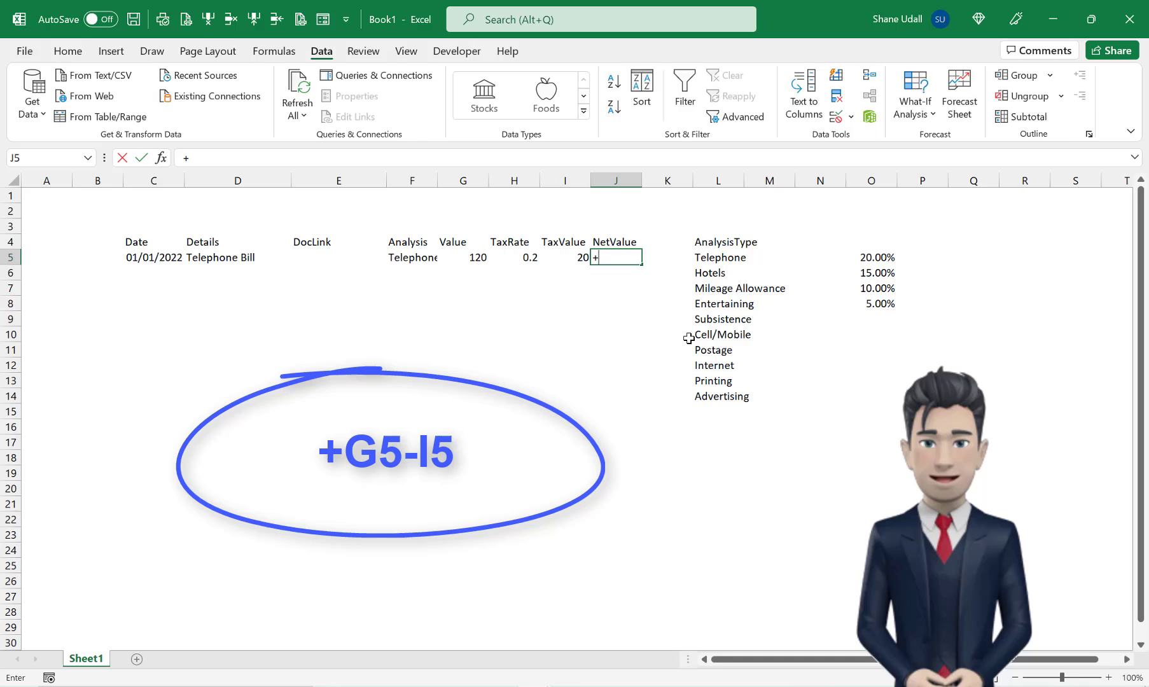
{"action": "type", "text": "G5-"}
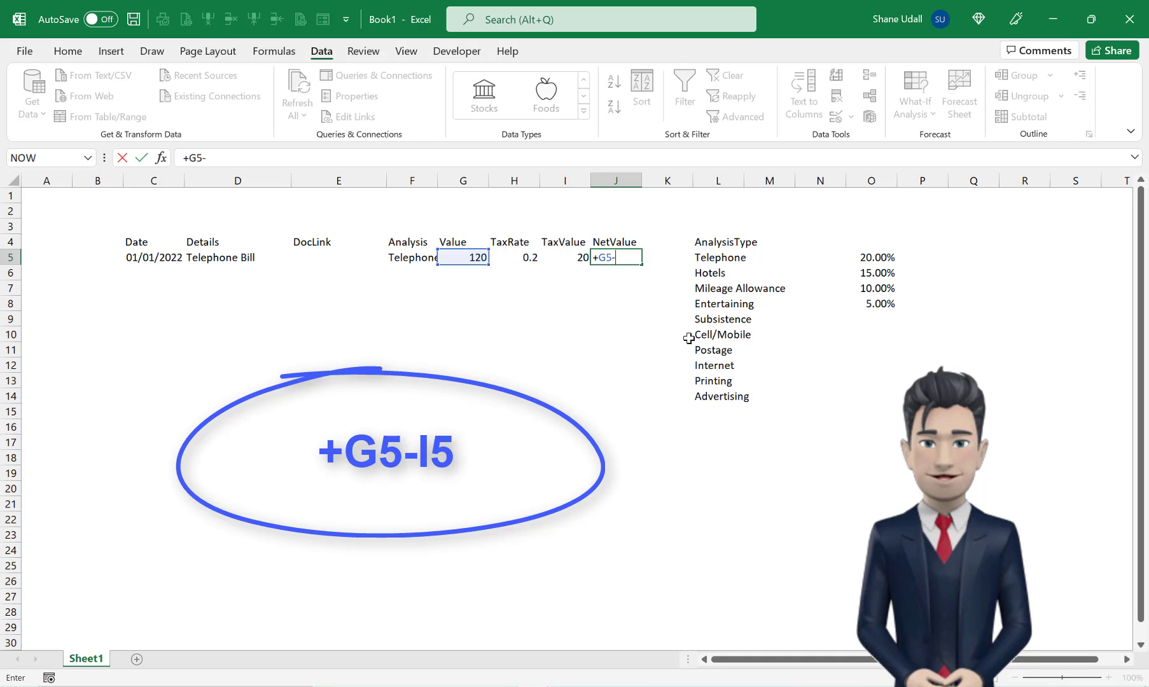
{"action": "type", "text": "I5"}
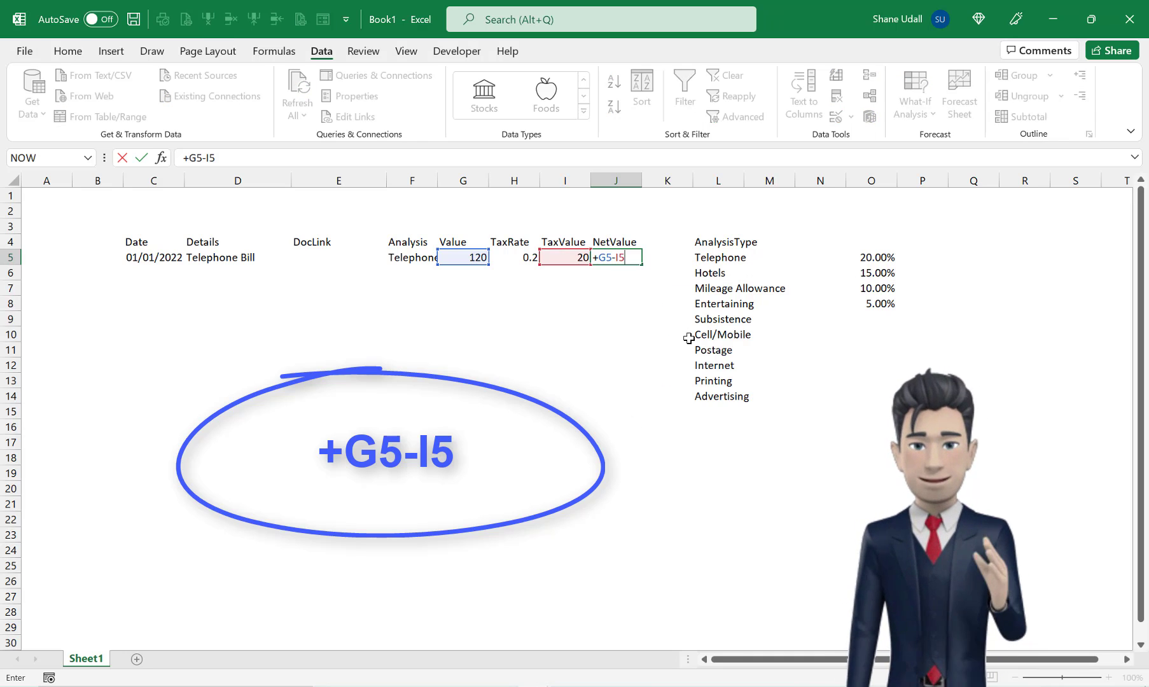
{"action": "key", "text": "shift+Tab"}
{"action": "key", "text": "shift+Tab"}
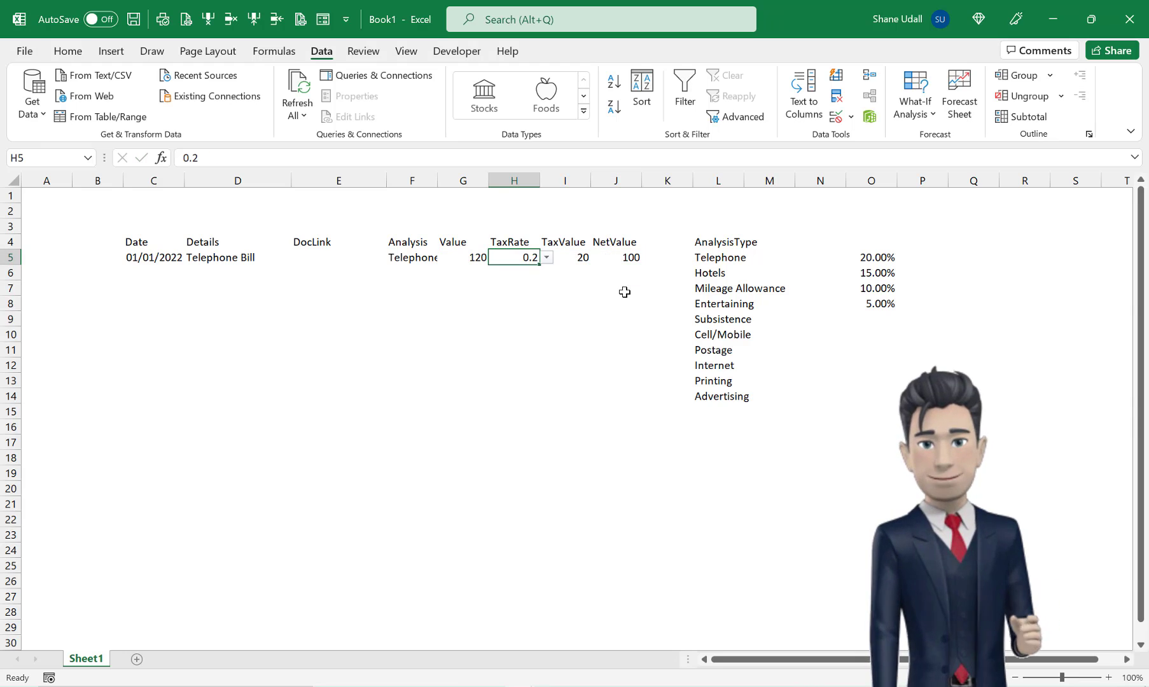
{"action": "left_click", "coordinate": [566, 257], "text": "ctrl"}
{"action": "left_click", "coordinate": [629, 257], "text": "ctrl"}
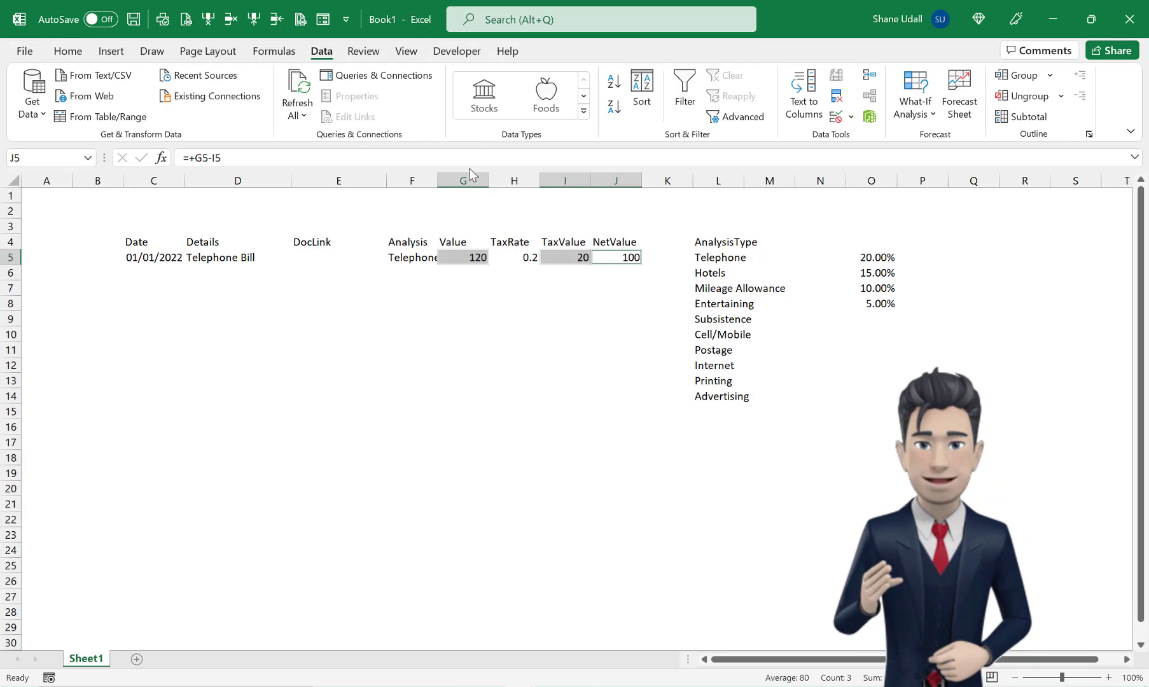
- Format Value, TaxValue and NetValue as Number with 1000 separator and two decimals
{"action": "right_click", "coordinate": [583, 258]}
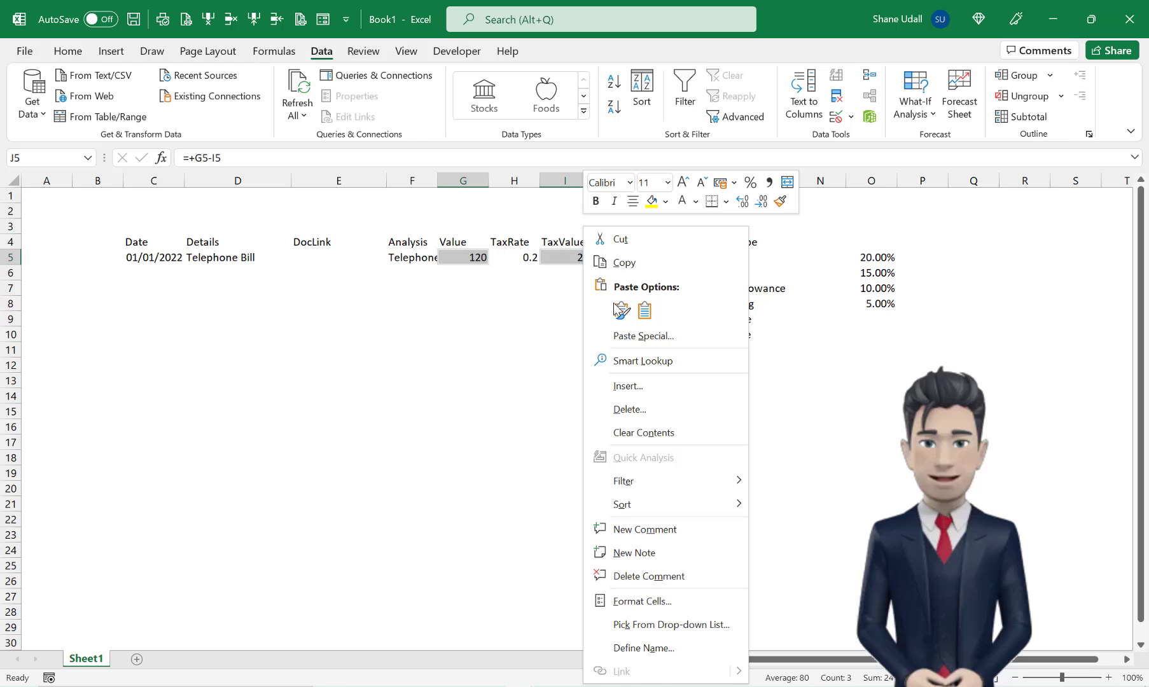
{"action": "left_click", "coordinate": [633, 598]}
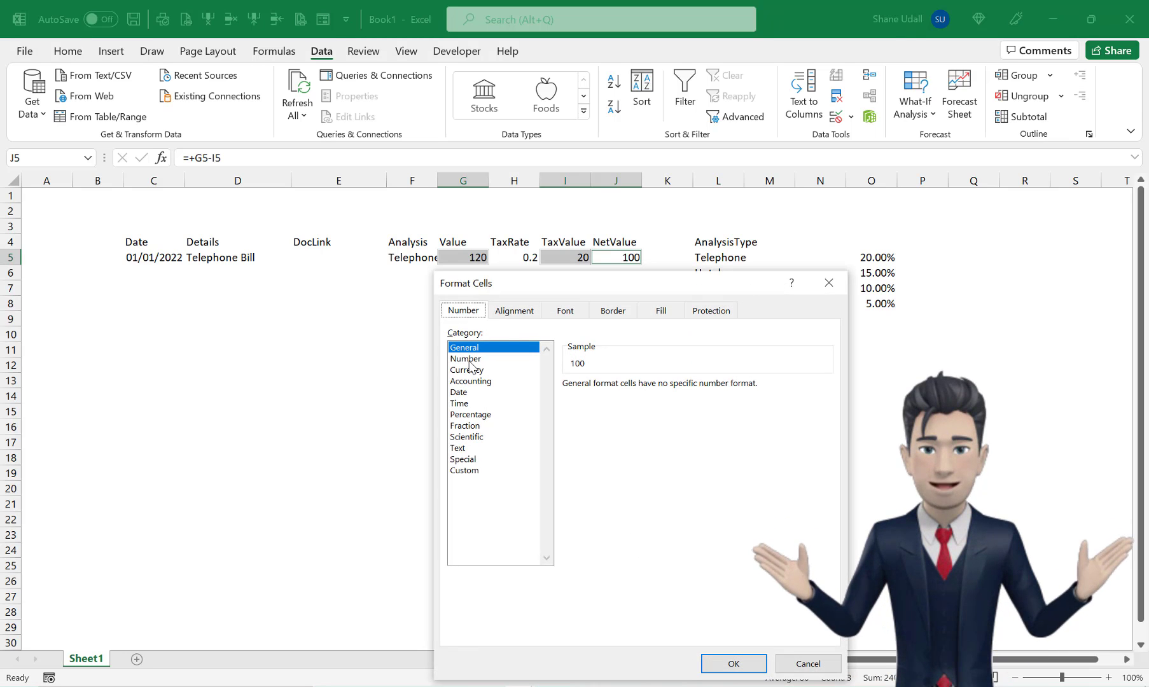
{"action": "left_click", "coordinate": [493, 358]}
{"action": "left_click", "coordinate": [567, 406]}
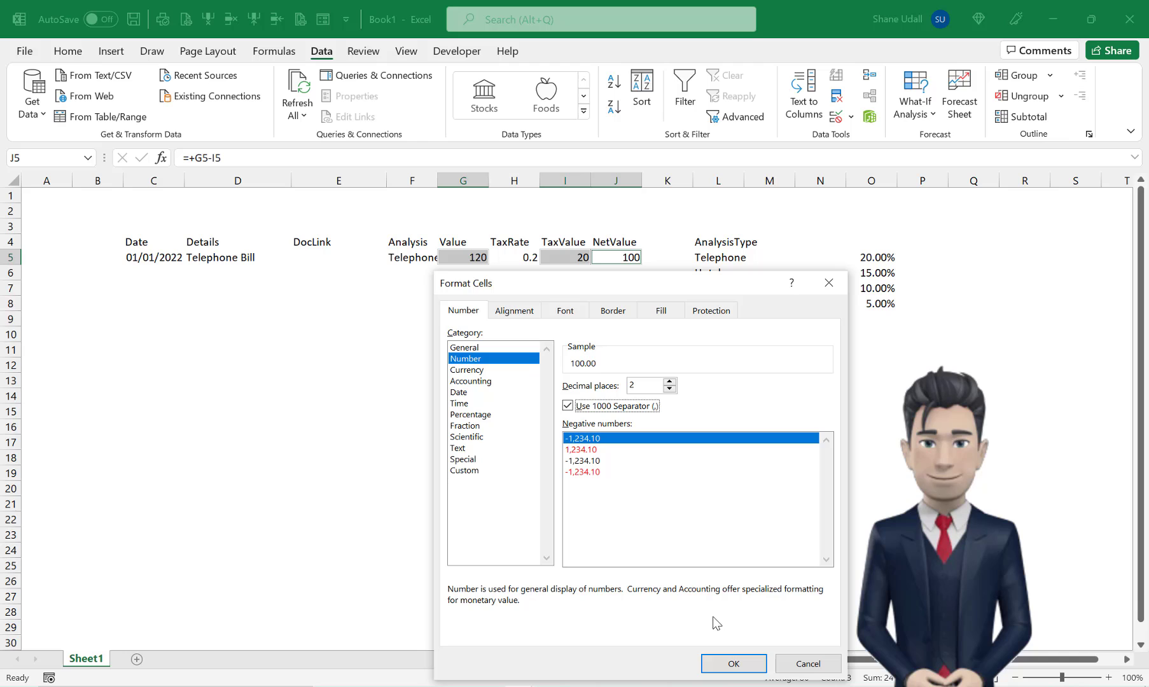
{"action": "left_click", "coordinate": [733, 663]}
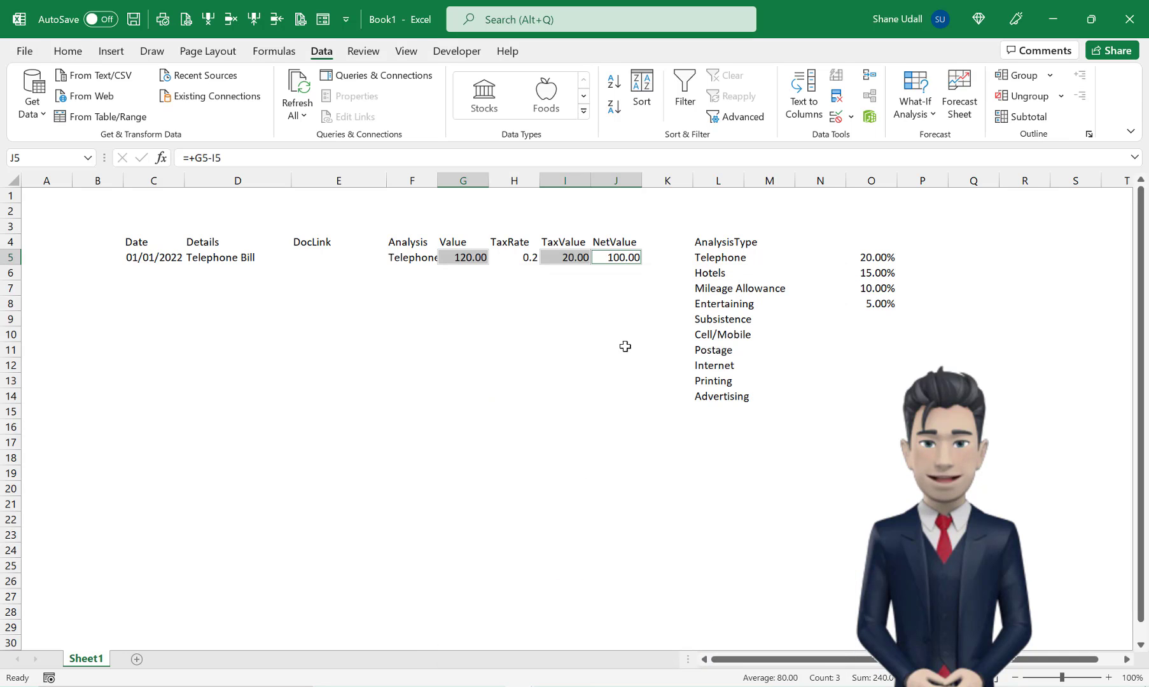
- Format the tax rate in H5 as a percentage with an extra decimal place
{"action": "left_click", "coordinate": [530, 262]}
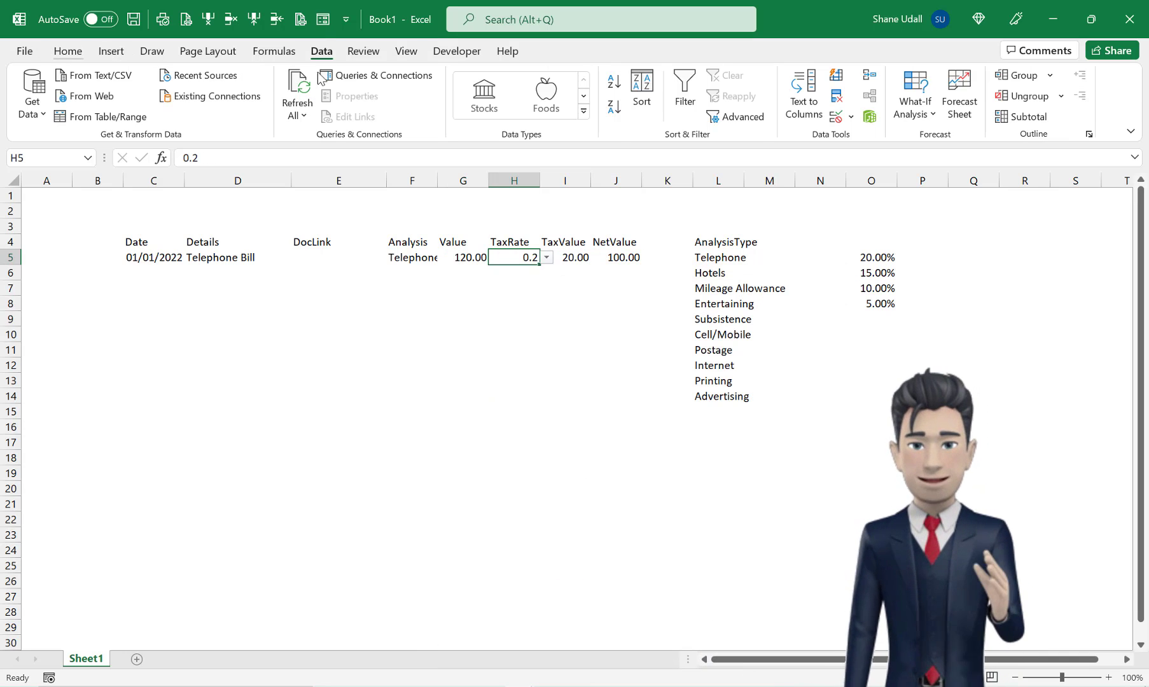
{"action": "left_click", "coordinate": [67, 51]}
{"action": "left_click", "coordinate": [602, 107]}
{"action": "left_click", "coordinate": [647, 108]}
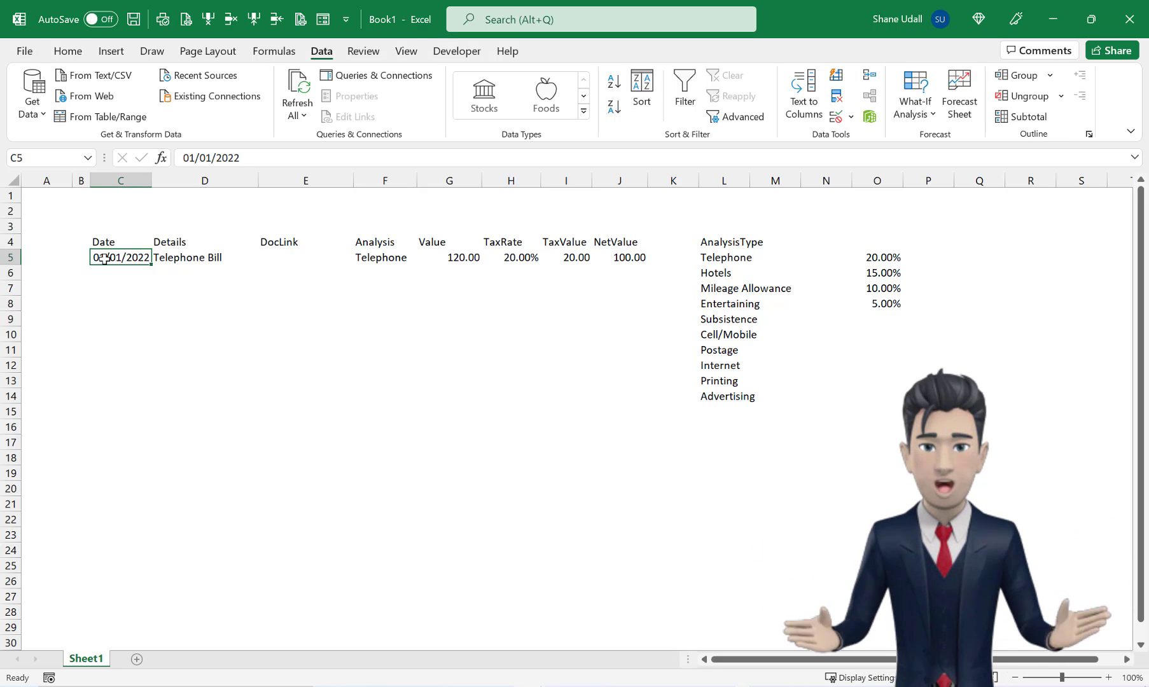
- Fill the Telephone Bill row C5:H5 down to row 18, then clear C6:H18
{"action": "left_click_drag", "start_coordinate": [104, 258], "coordinate": [526, 469]}
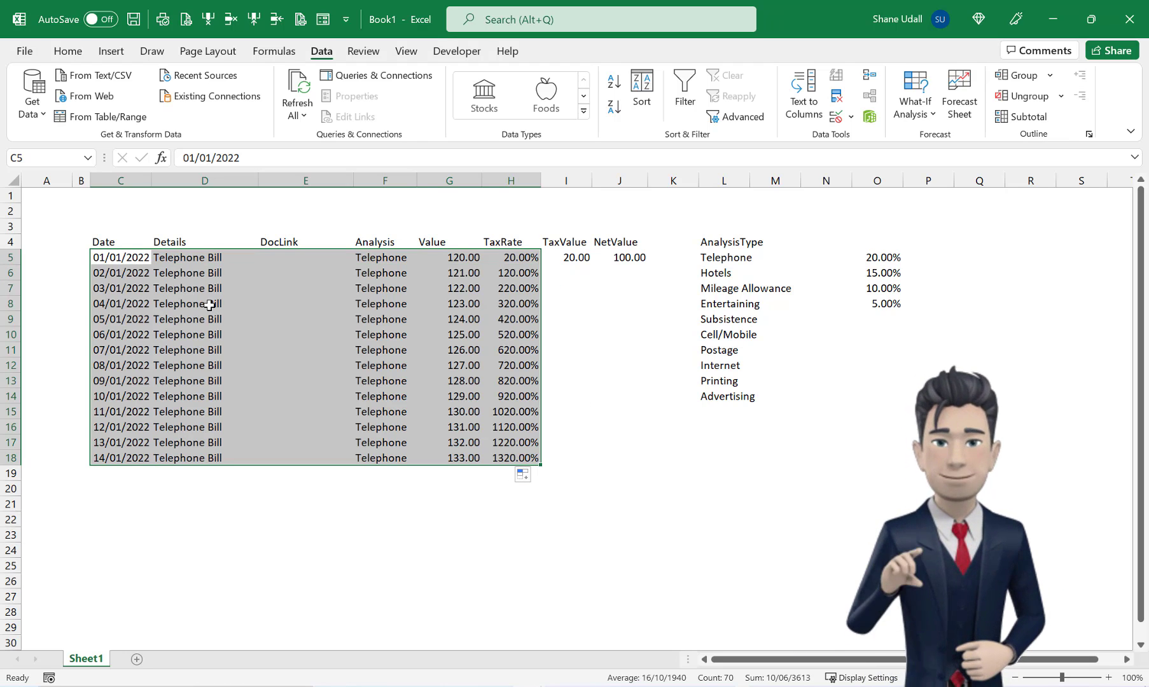
{"action": "left_click_drag", "start_coordinate": [118, 274], "coordinate": [501, 453]}
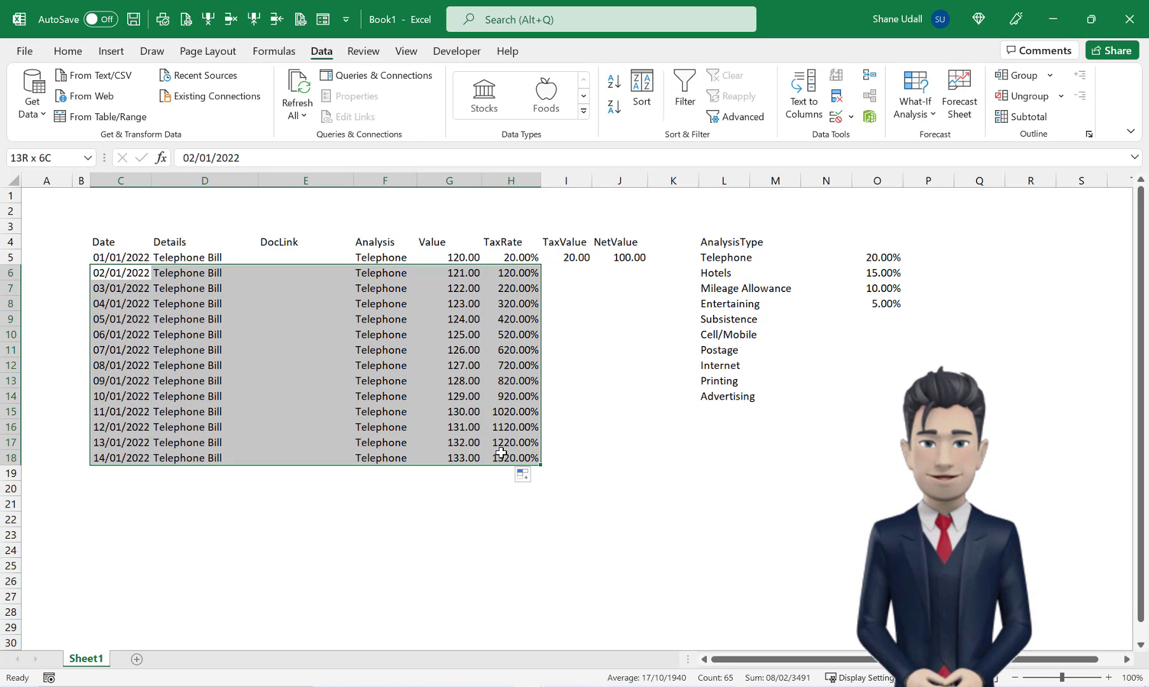
{"action": "key", "text": "Delete"}
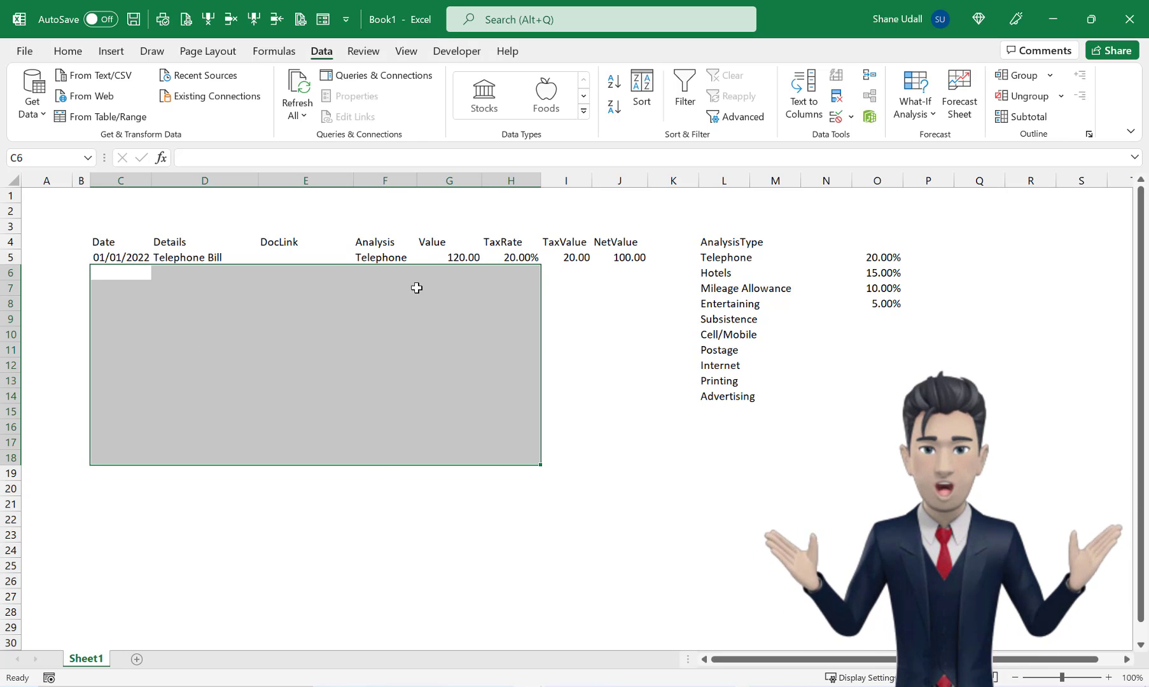
- Check the F7 and H7 dropdown lists, then fill the TaxValue and NetValue formulas down to row 18
{"action": "left_click", "coordinate": [387, 287]}
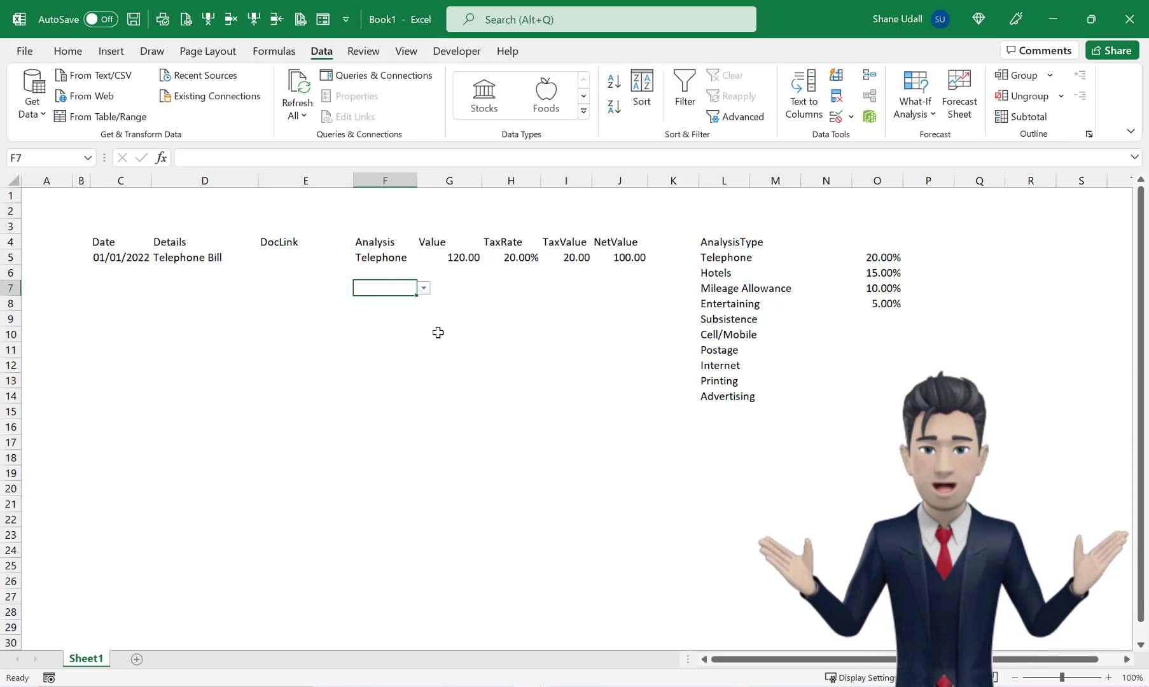
{"action": "left_click", "coordinate": [523, 289]}
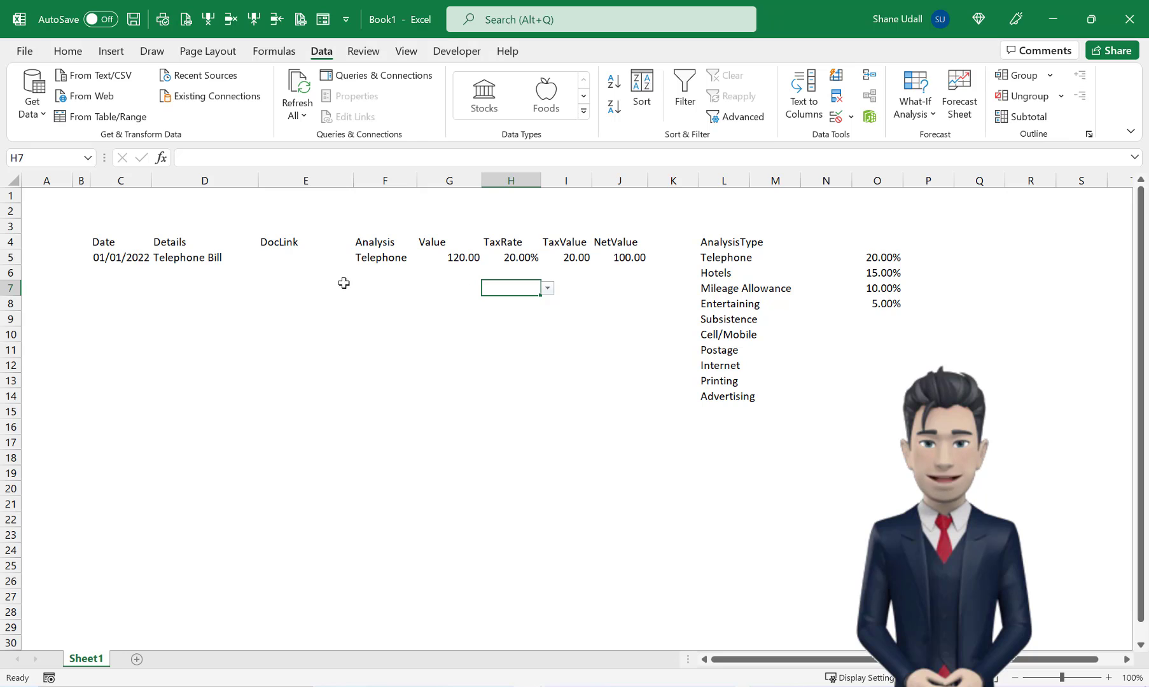
{"action": "left_click", "coordinate": [105, 274]}
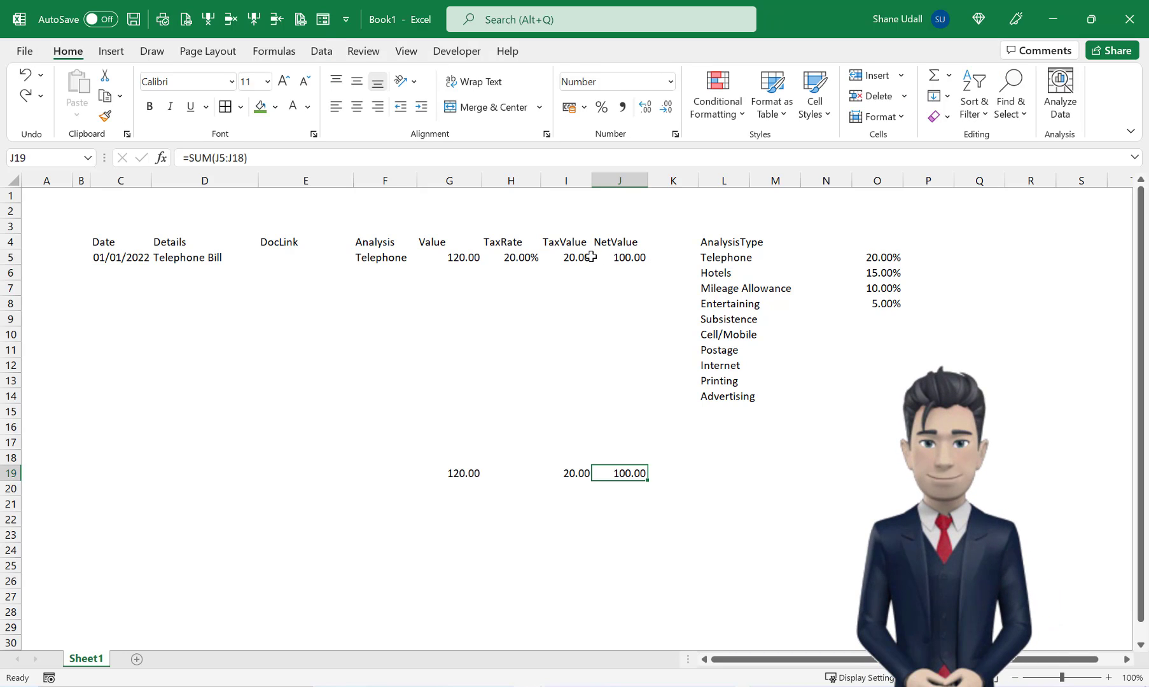
{"action": "left_click_drag", "start_coordinate": [558, 257], "coordinate": [650, 466]}
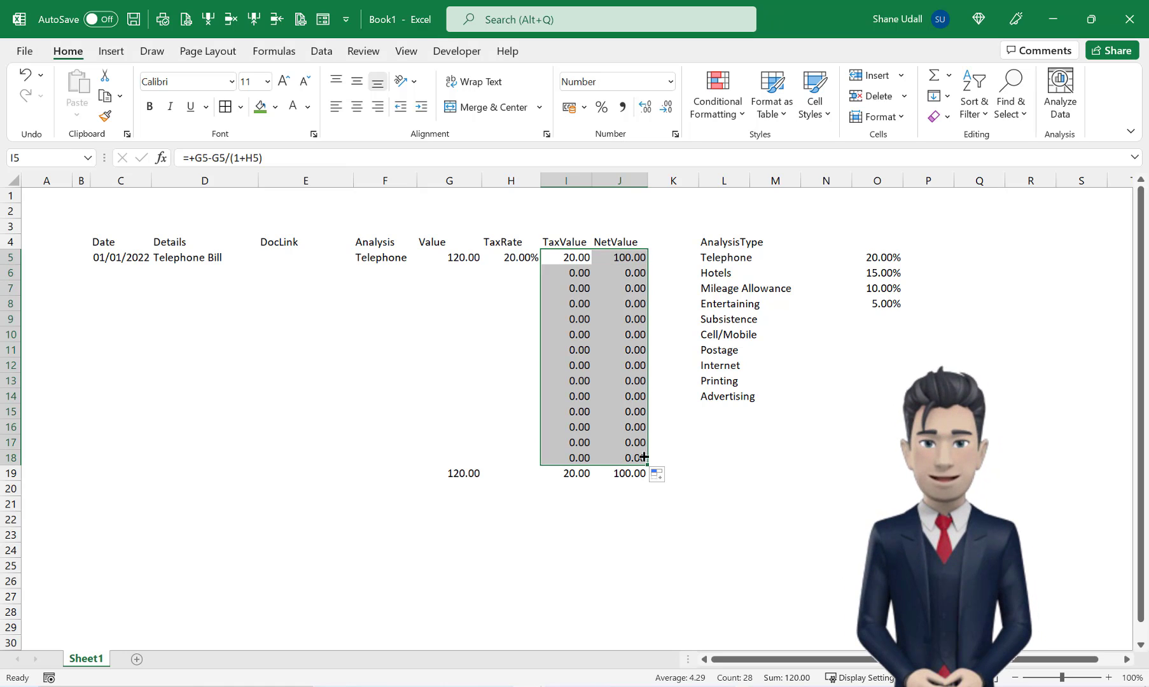
{"action": "left_click", "coordinate": [118, 270]}
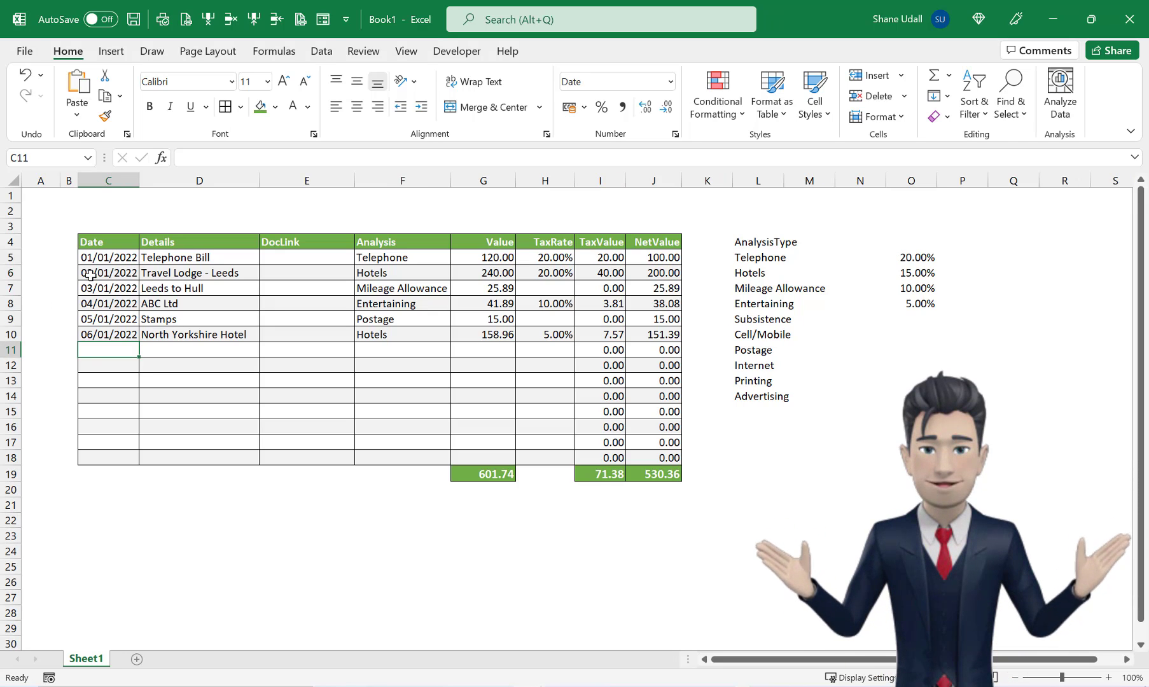
{"action": "left_click_drag", "start_coordinate": [93, 275], "coordinate": [655, 336]}
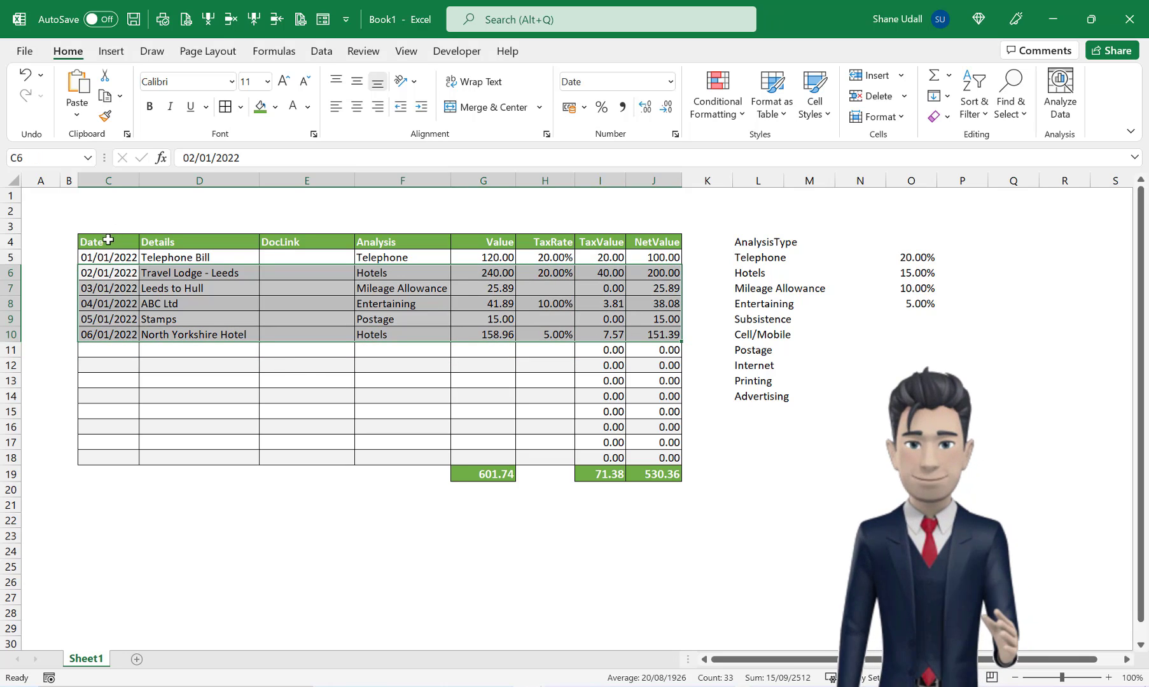
{"action": "left_click_drag", "start_coordinate": [108, 241], "coordinate": [662, 474]}
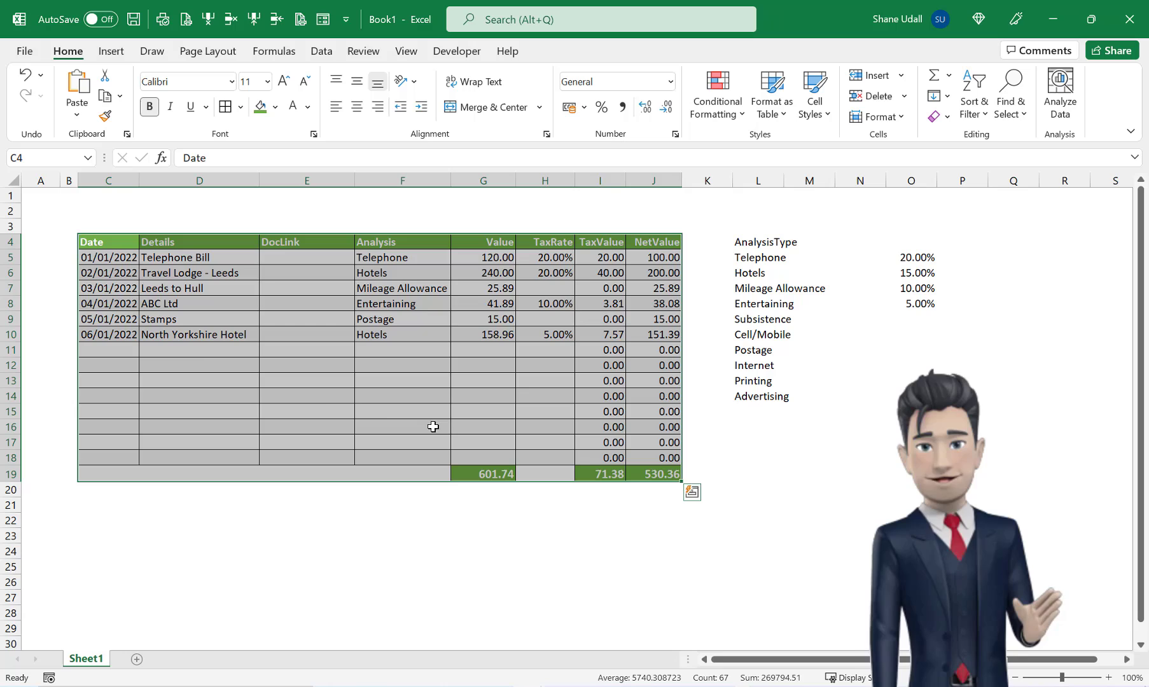
{"action": "left_click", "coordinate": [121, 349]}
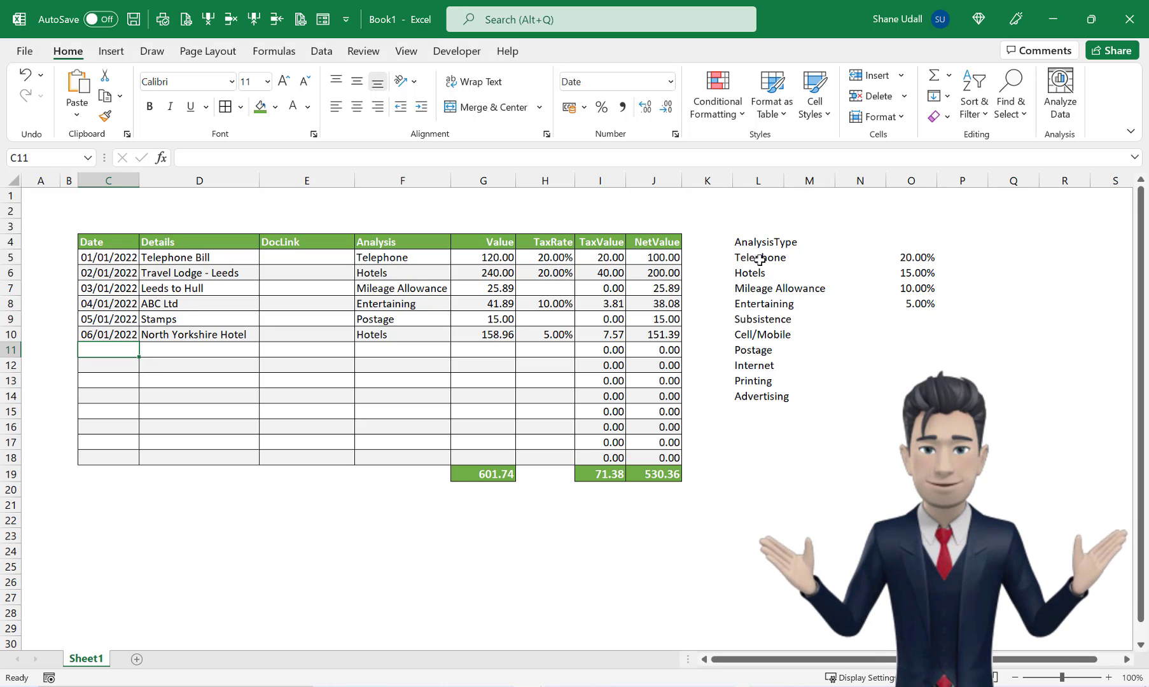
- Widen column L to show 'Mileage Allowance' in full, then select the NetValue column J4:J19
{"action": "left_click_drag", "start_coordinate": [751, 258], "coordinate": [759, 383]}
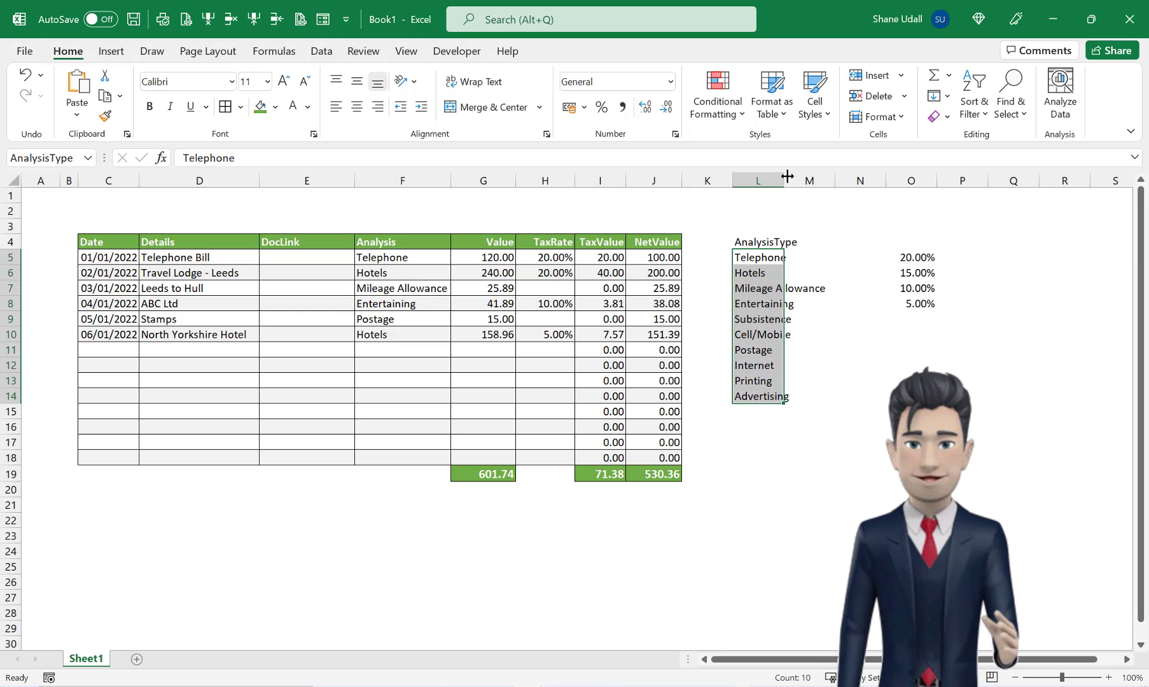
{"action": "left_click_drag", "start_coordinate": [785, 179], "coordinate": [824, 191]}
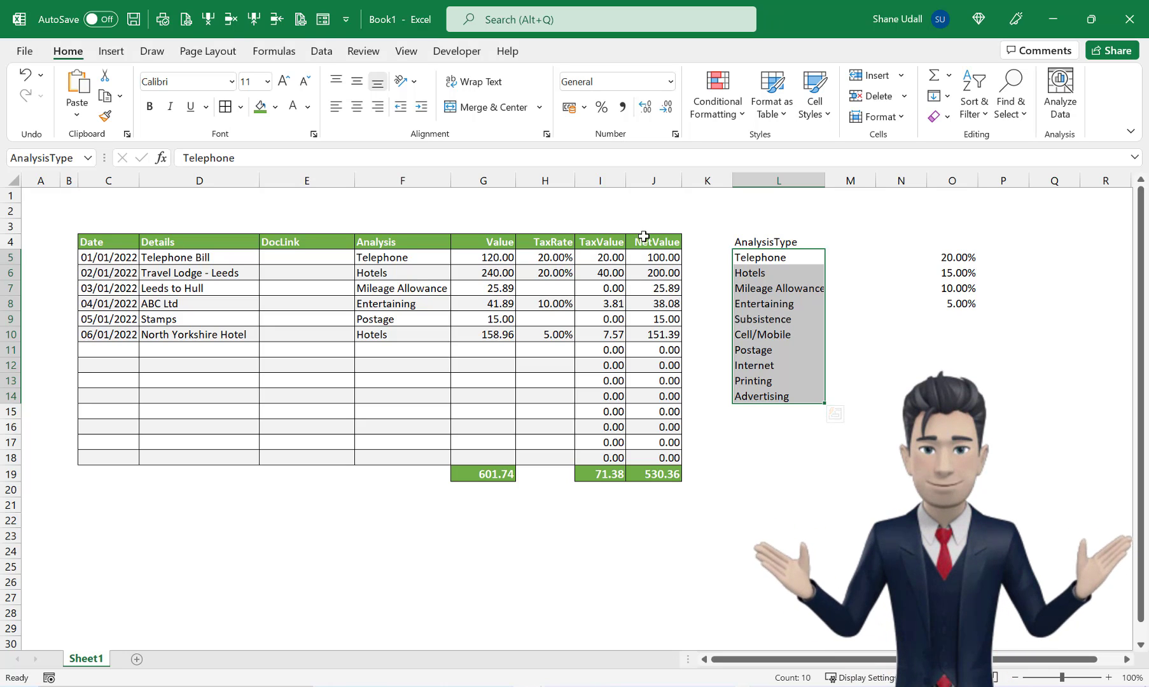
{"action": "left_click_drag", "start_coordinate": [644, 237], "coordinate": [658, 466]}
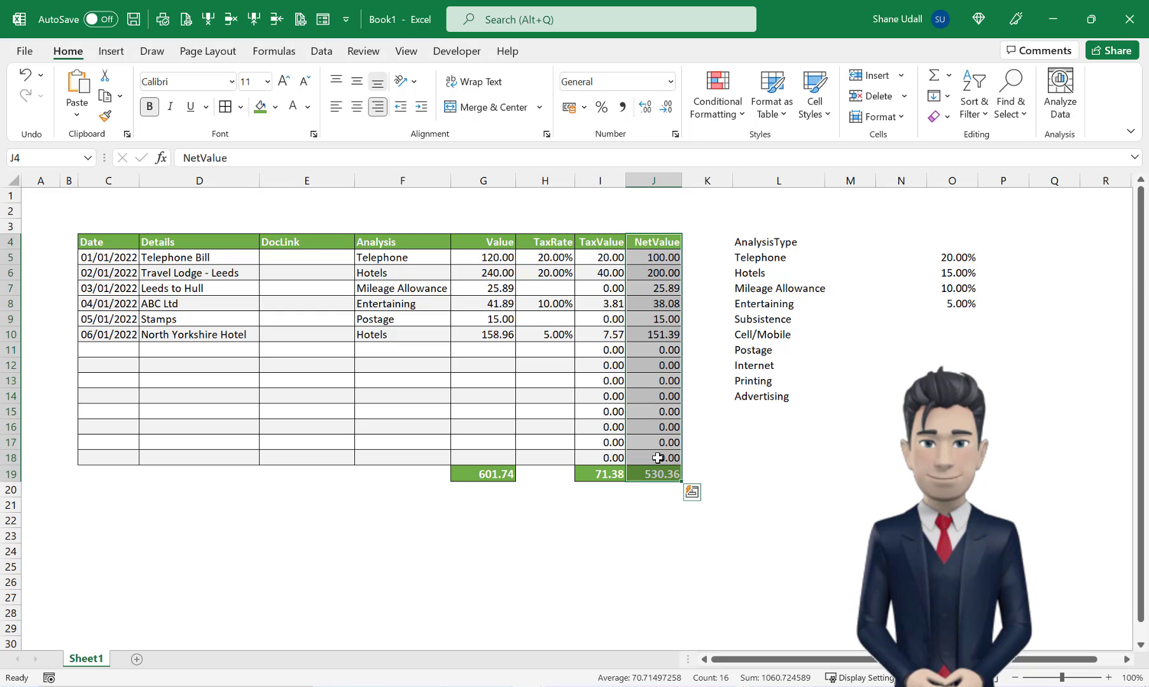
{"action": "left_click", "coordinate": [279, 52]}
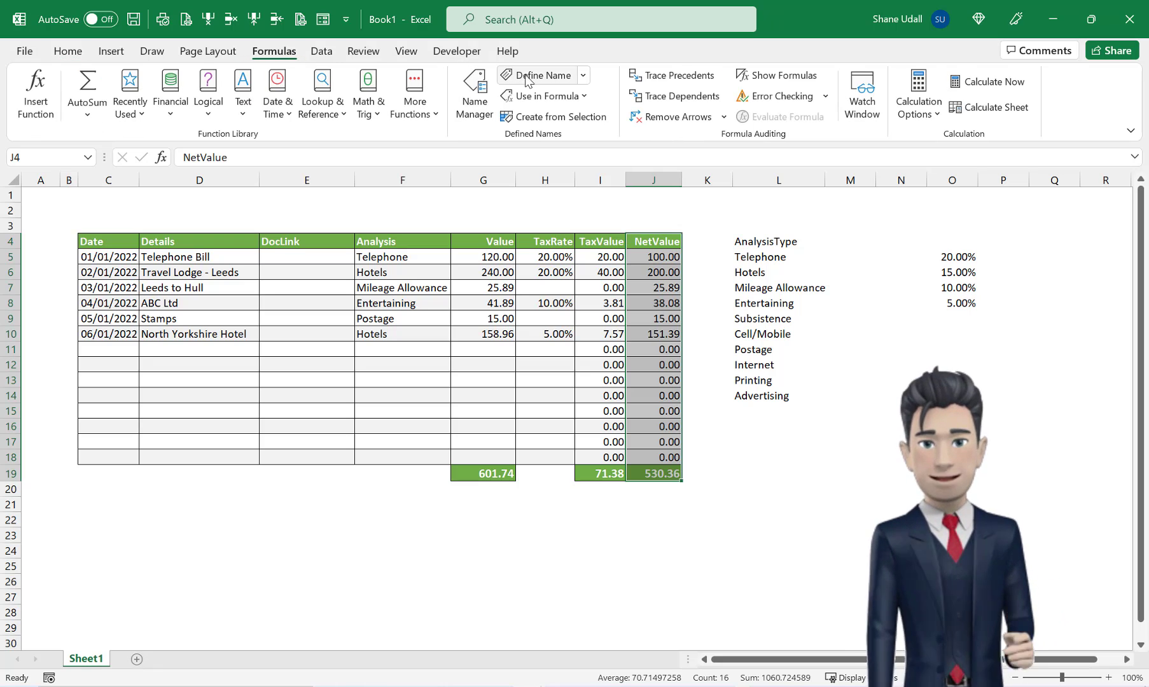
{"action": "left_click", "coordinate": [530, 120]}
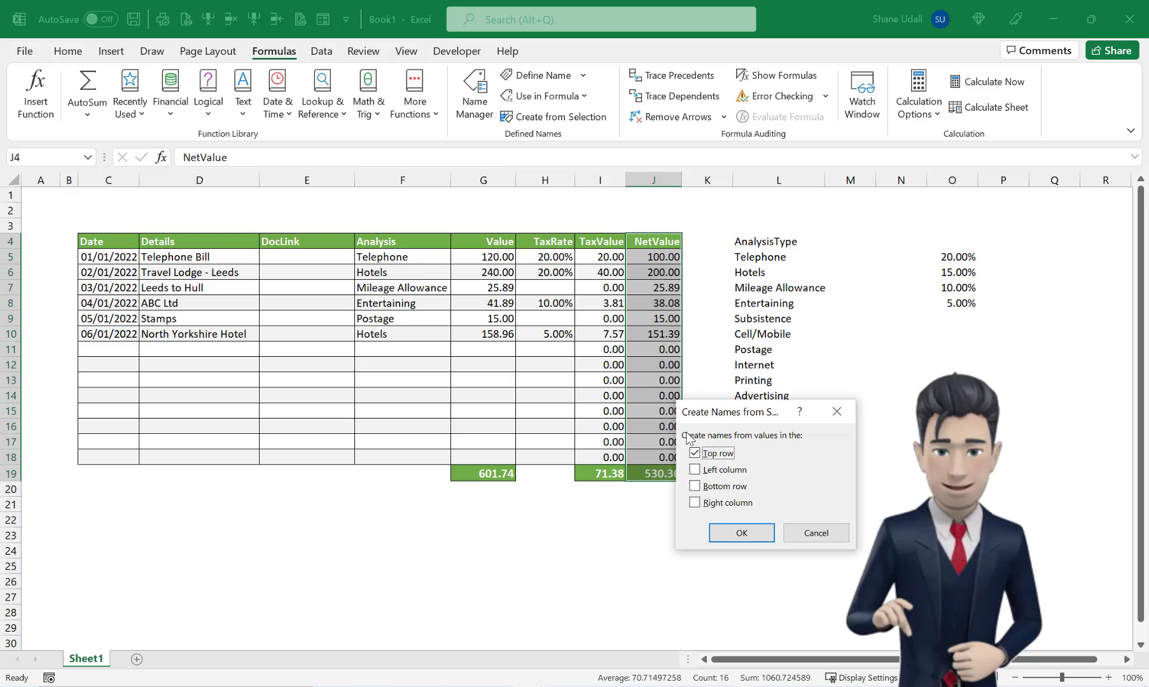
{"action": "left_click", "coordinate": [766, 538]}
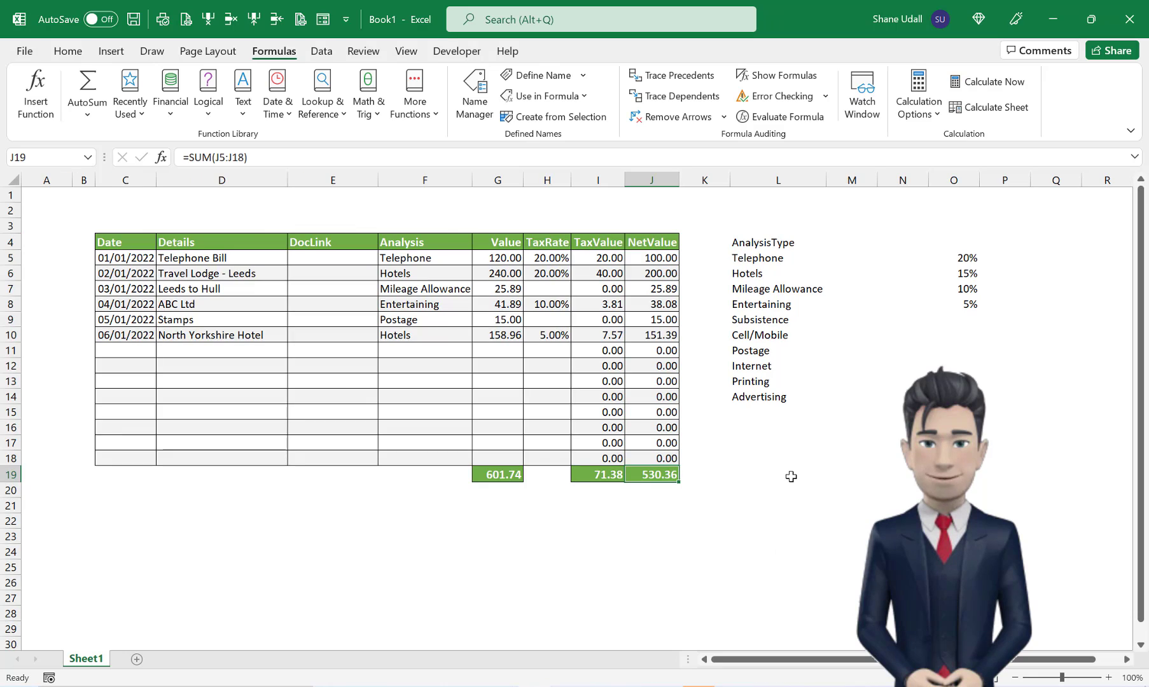
- Define the workbook-level name 'Analysis' for F5:F18 in Name Manager
{"action": "left_click_drag", "start_coordinate": [426, 189], "coordinate": [405, 555]}
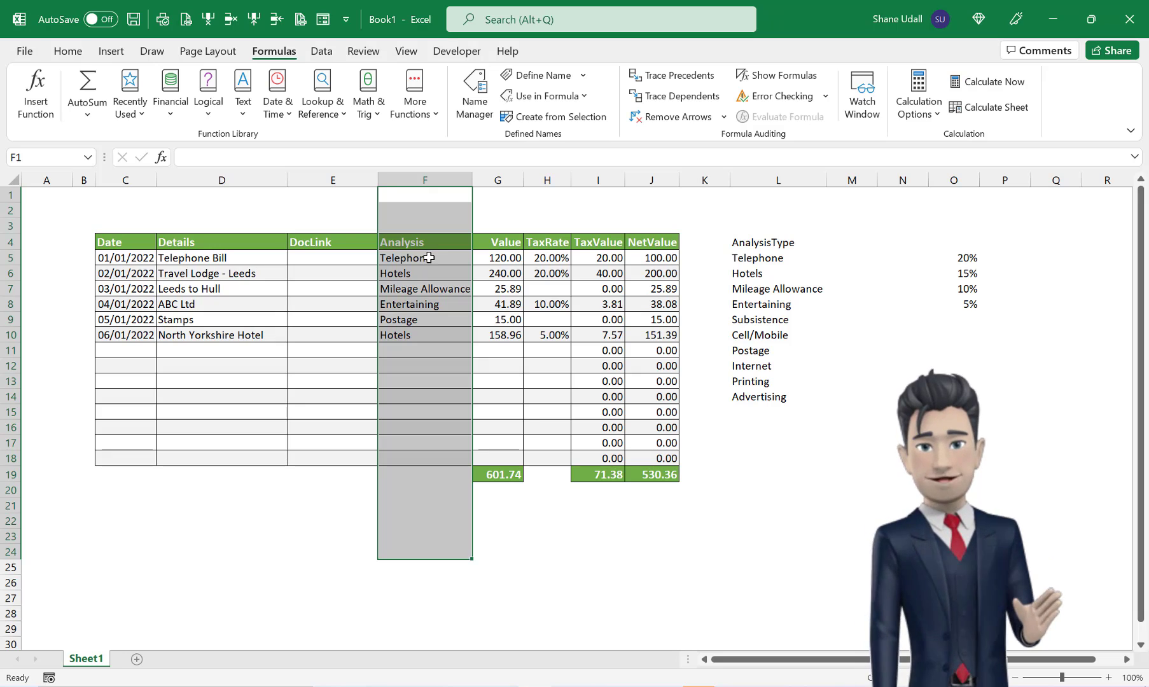
{"action": "left_click_drag", "start_coordinate": [428, 258], "coordinate": [422, 457]}
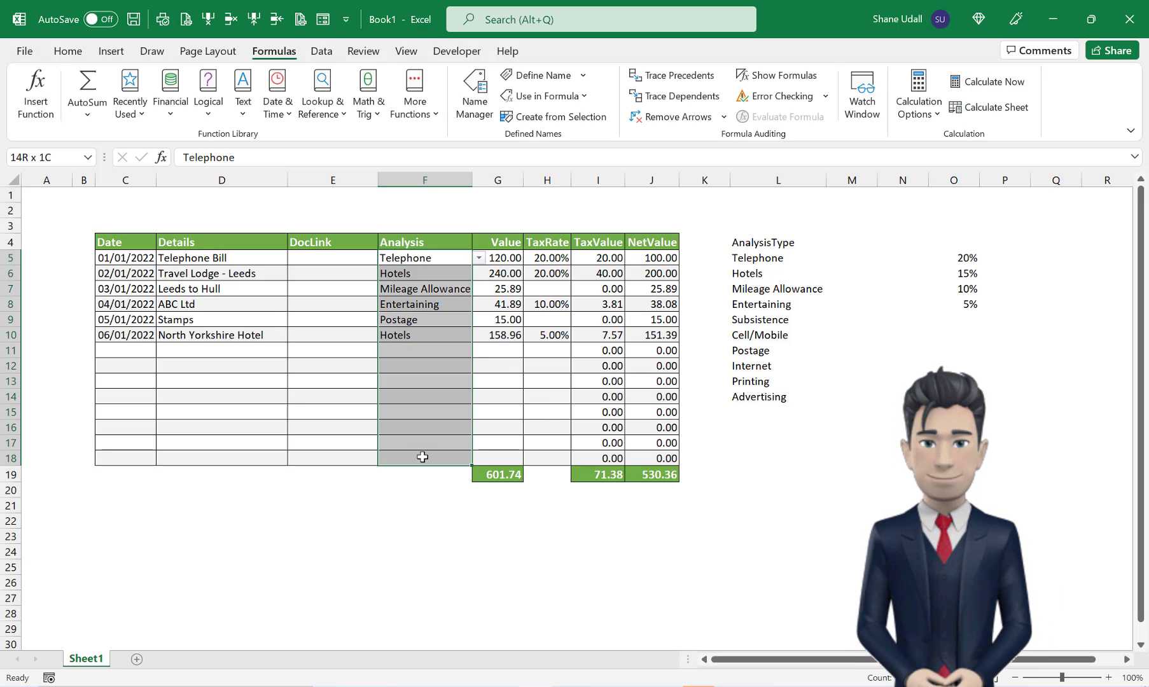
{"action": "left_click", "coordinate": [476, 98]}
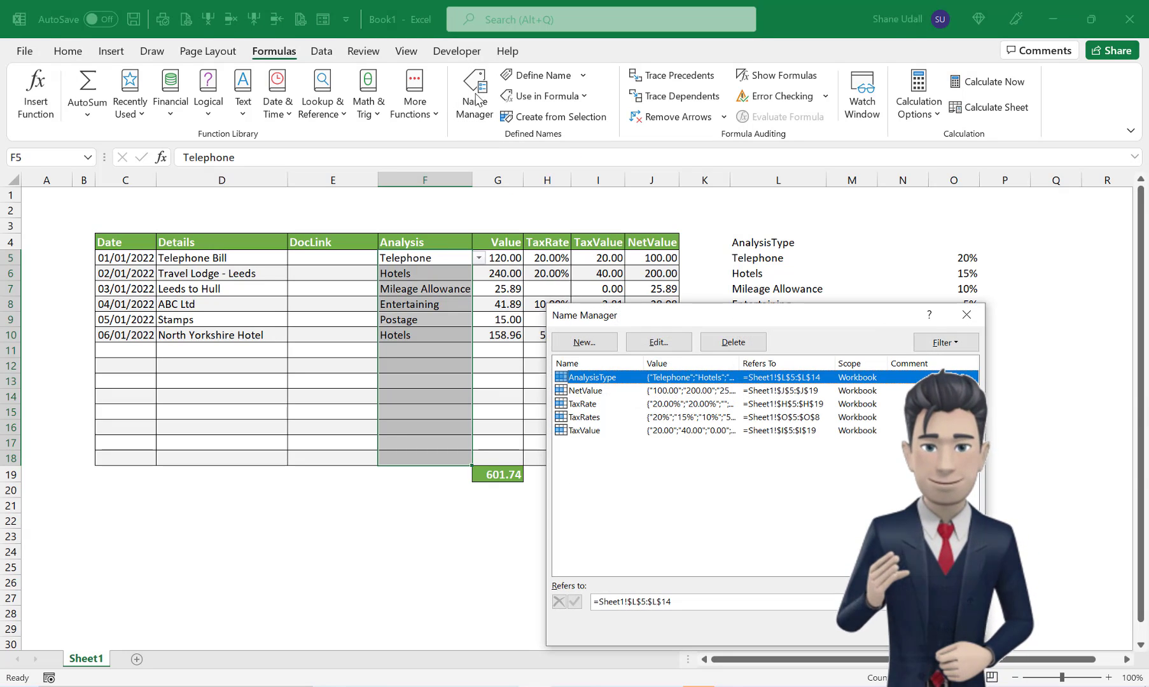
{"action": "left_click", "coordinate": [574, 342]}
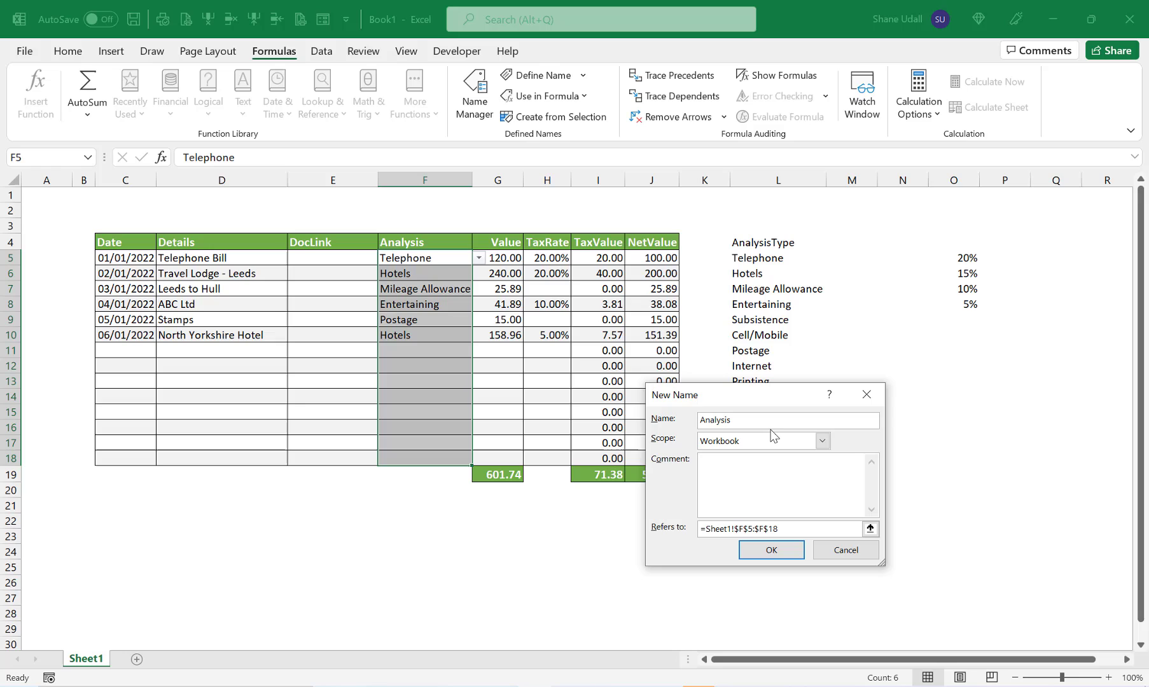
{"action": "left_click", "coordinate": [771, 550]}
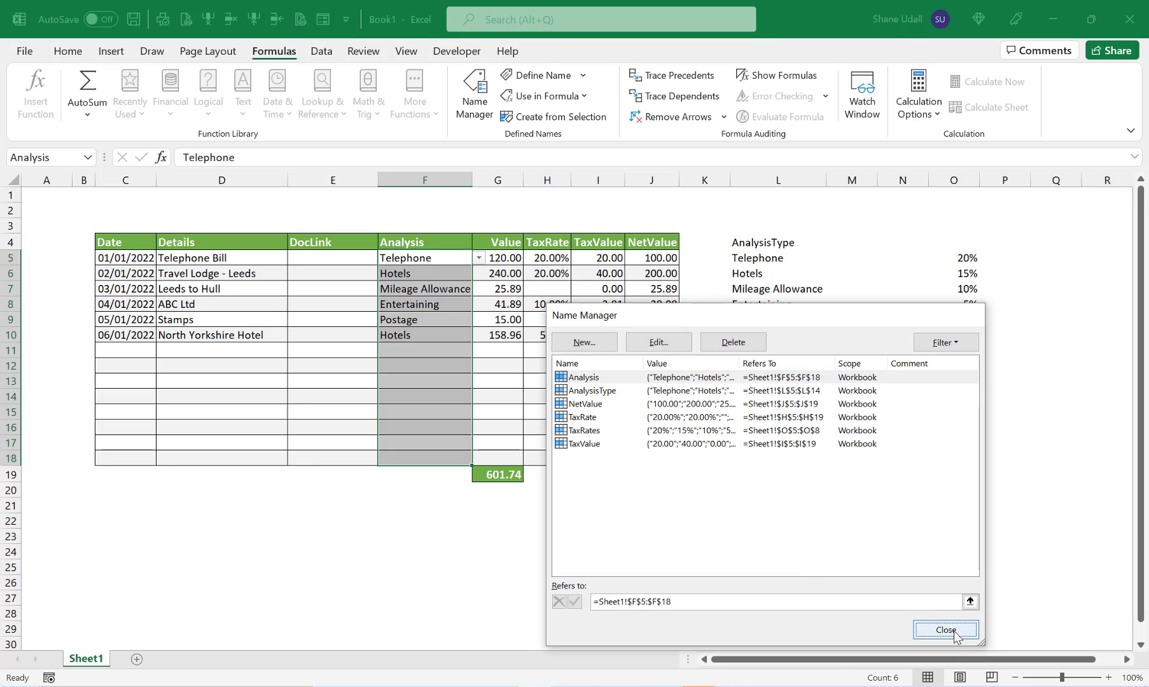
{"action": "left_click", "coordinate": [955, 632]}
{"action": "left_click", "coordinate": [652, 474]}
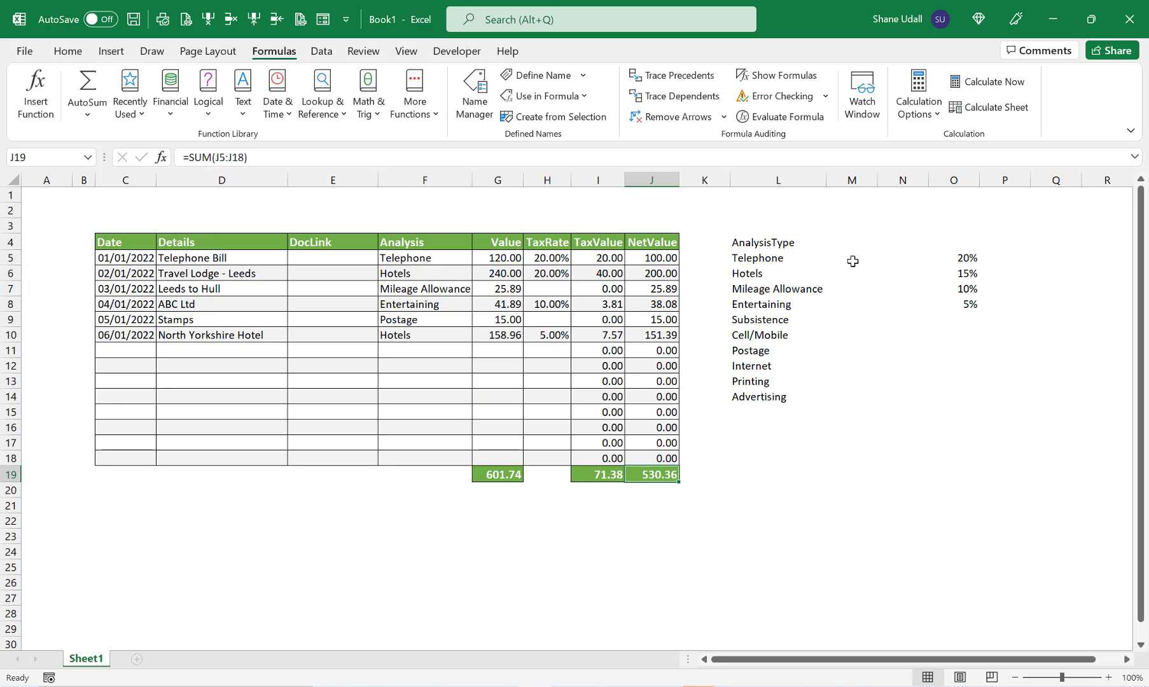
- Enter =SUMIF(Analysis,L5,NetValue) in M5, giving the Telephone net total of 100
{"action": "left_click", "coordinate": [852, 255]}
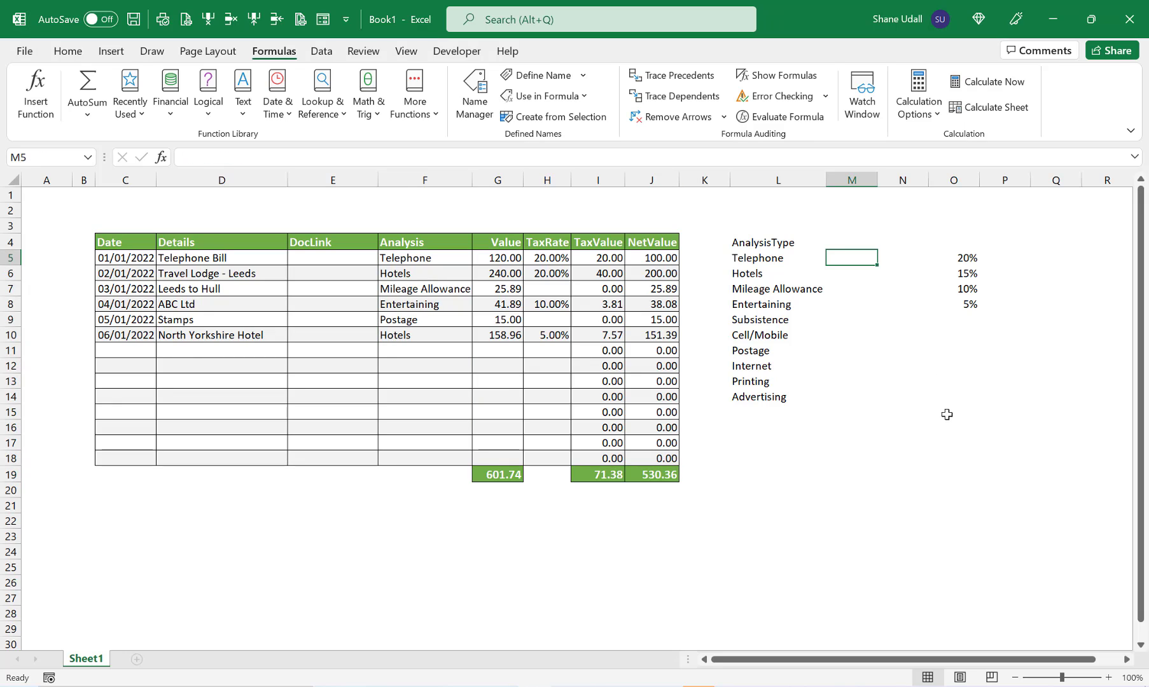
{"action": "type", "text": "="}
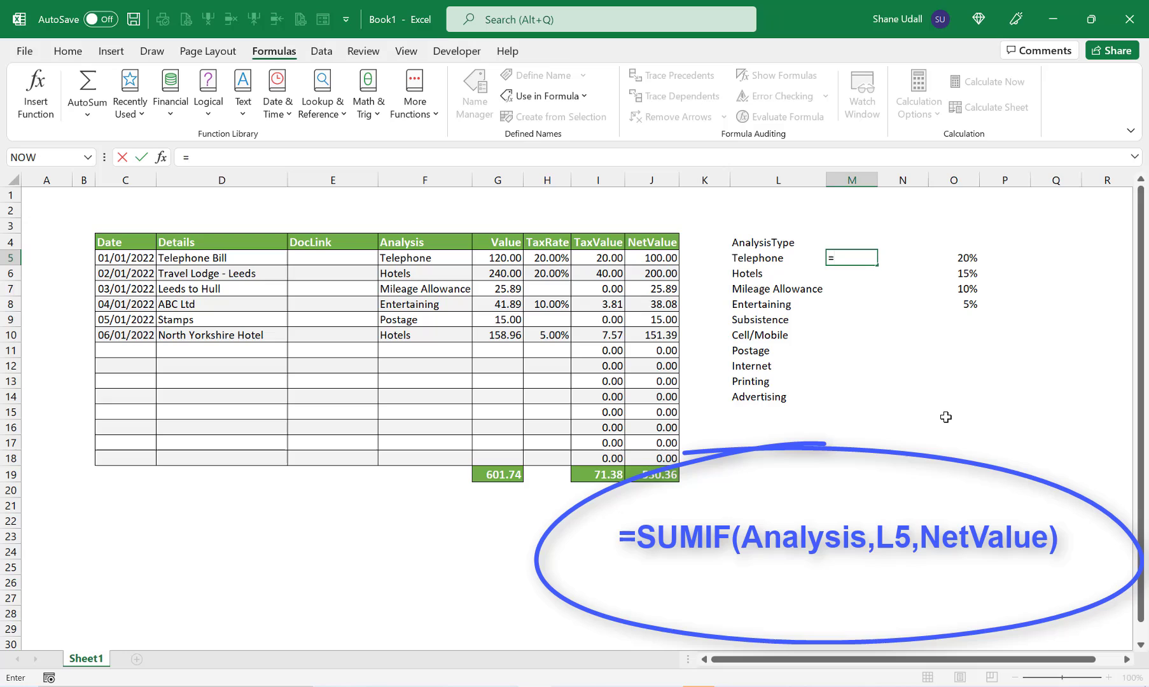
{"action": "type", "text": "SUMI"}
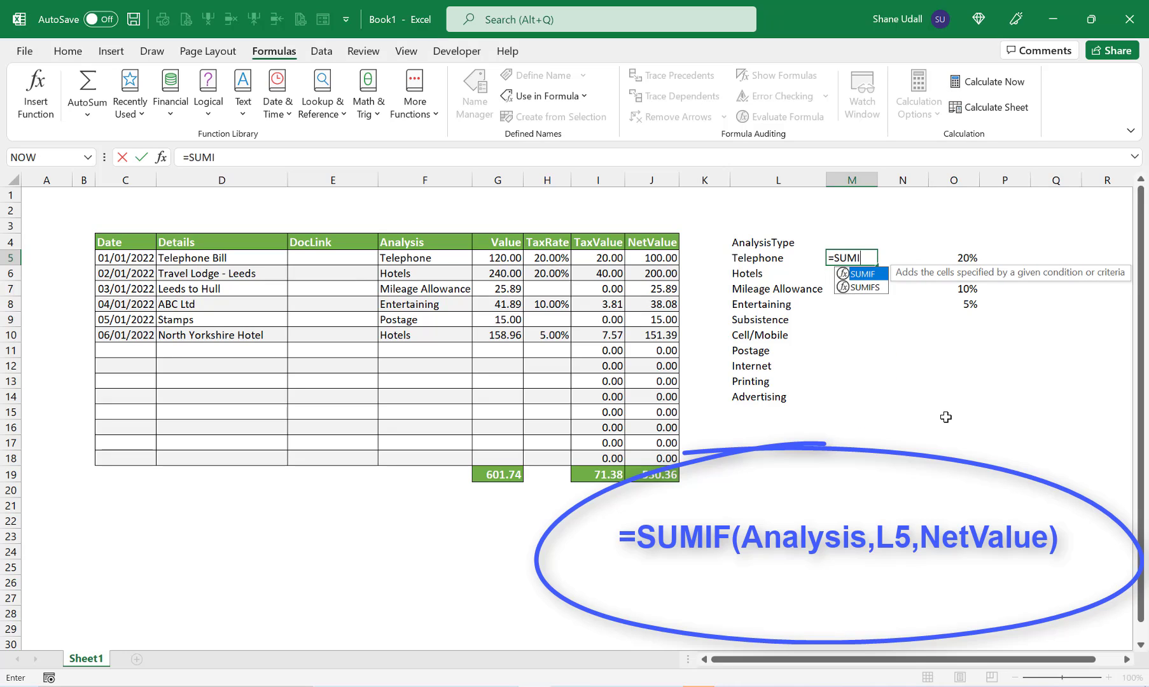
{"action": "type", "text": "F("}
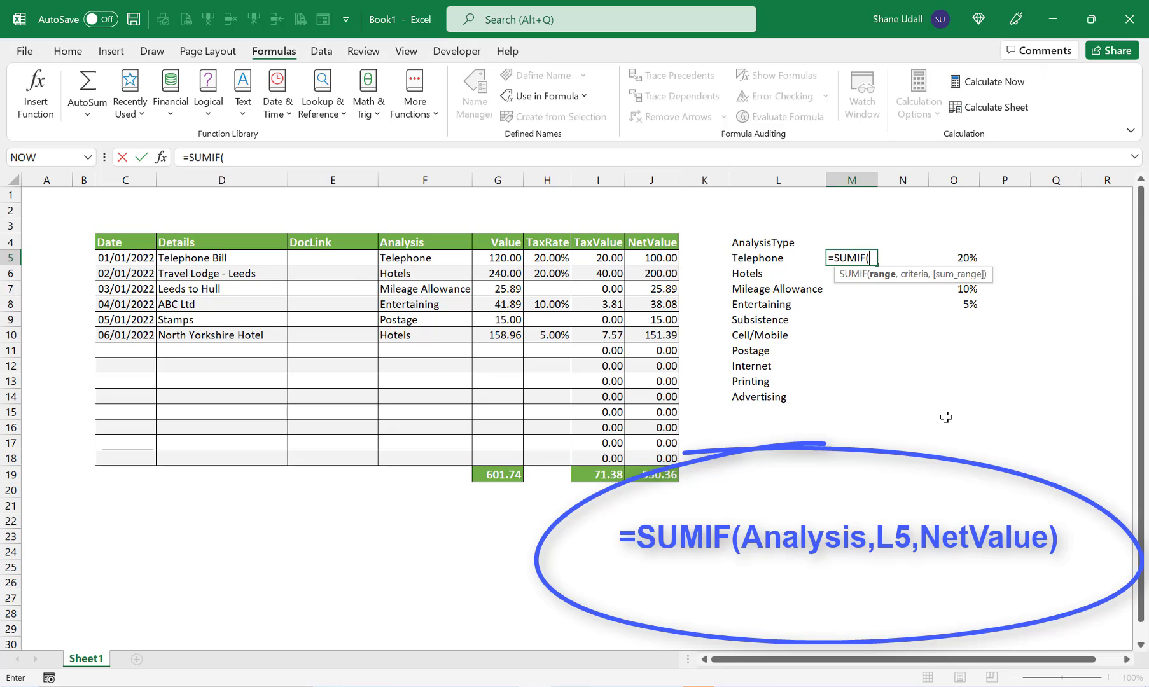
{"action": "type", "text": "Anal"}
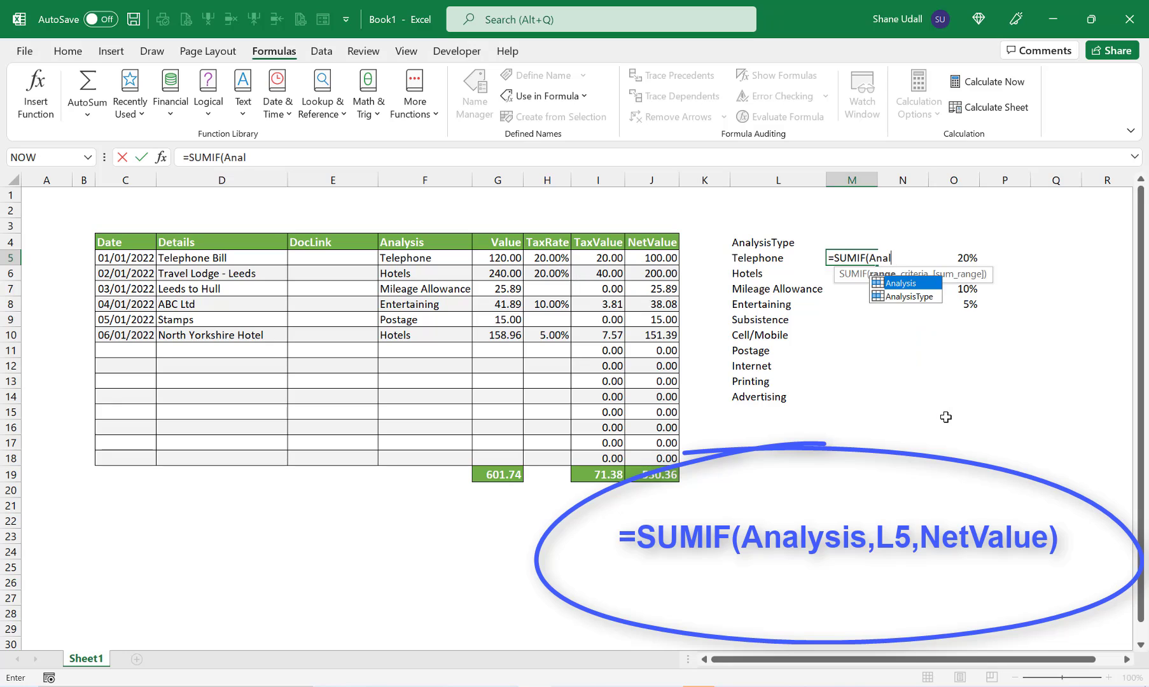
{"action": "type", "text": "ysis,"}
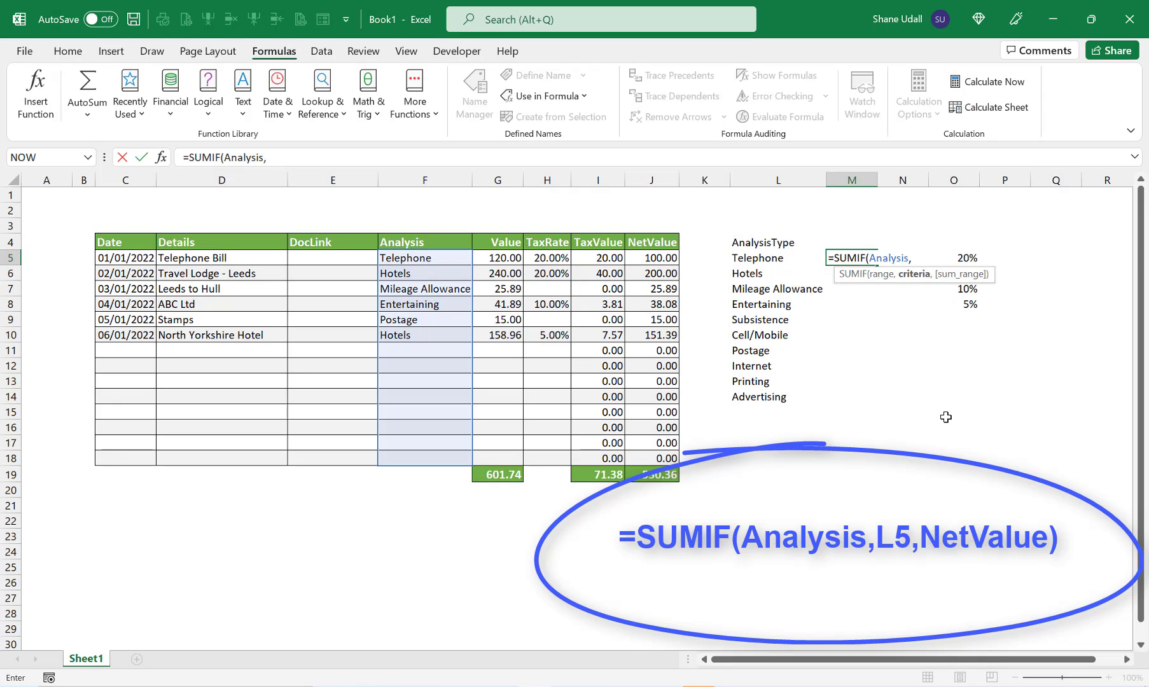
{"action": "type", "text": "L5"}
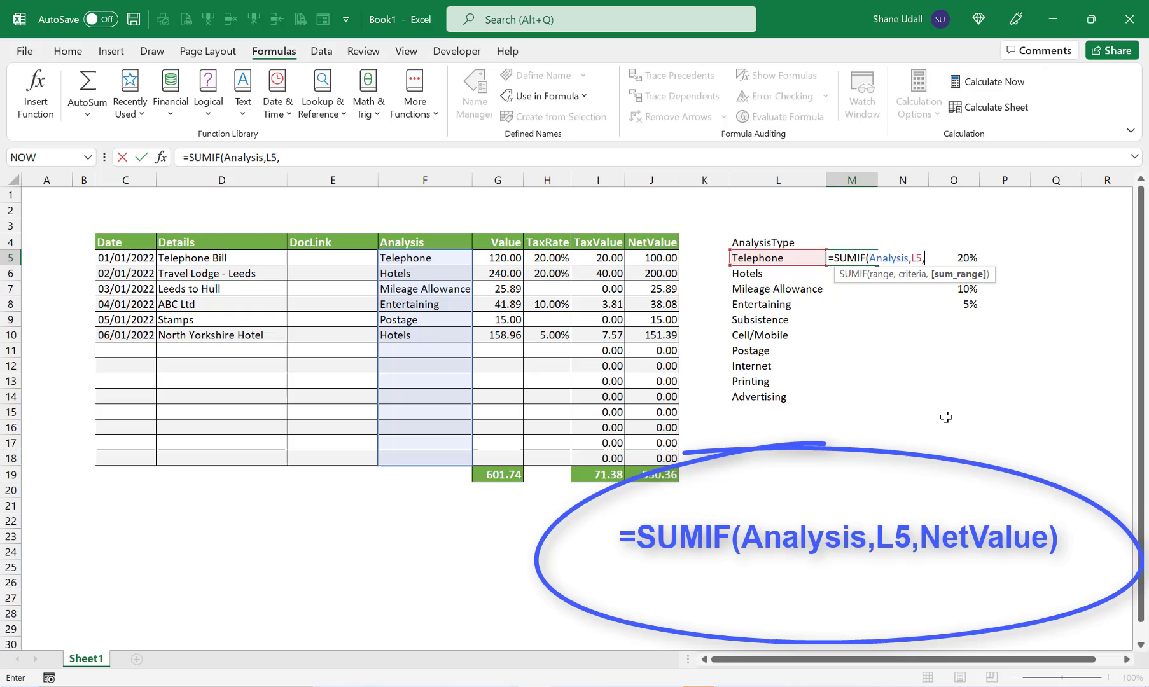
{"action": "type", "text": ",NetVal"}
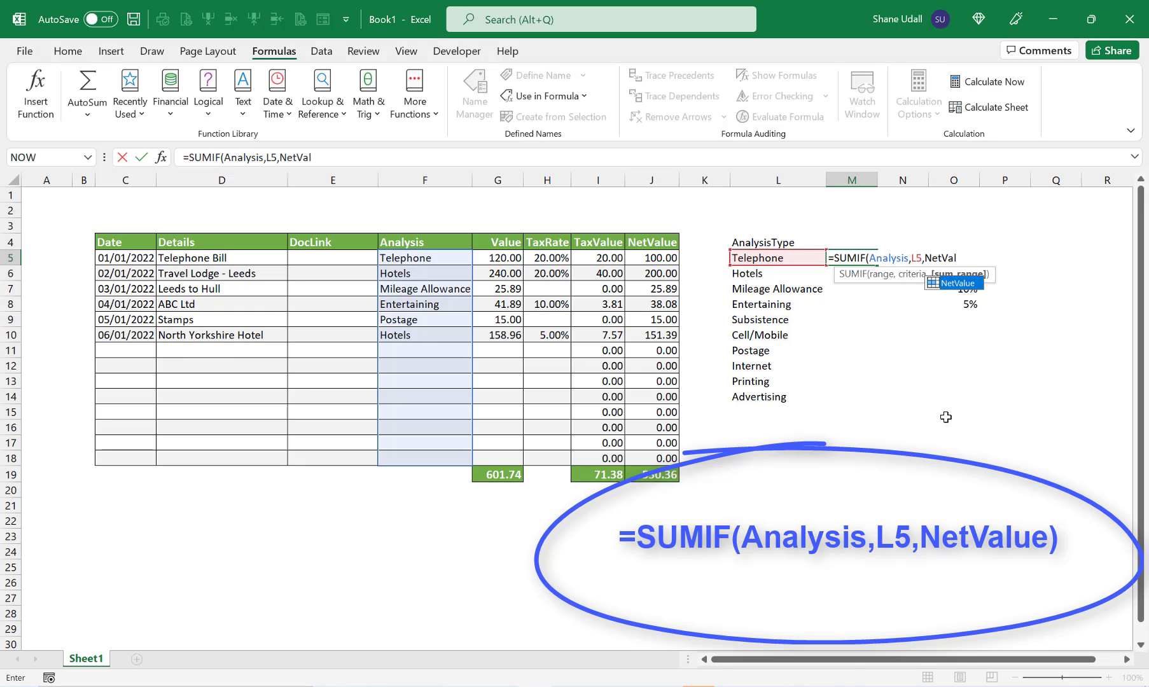
{"action": "type", "text": "ue)"}
{"action": "key", "text": "Return"}
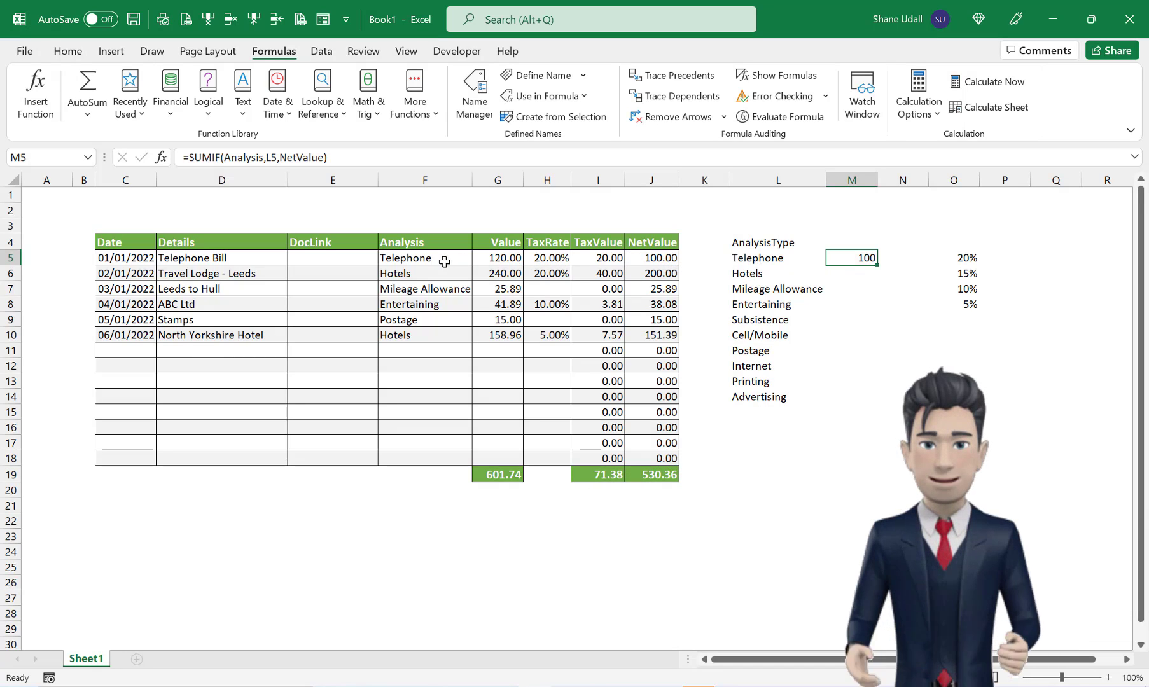
- Copy the M5 SUMIF formula down to M14 for every analysis type
{"action": "left_click_drag", "start_coordinate": [444, 261], "coordinate": [664, 260]}
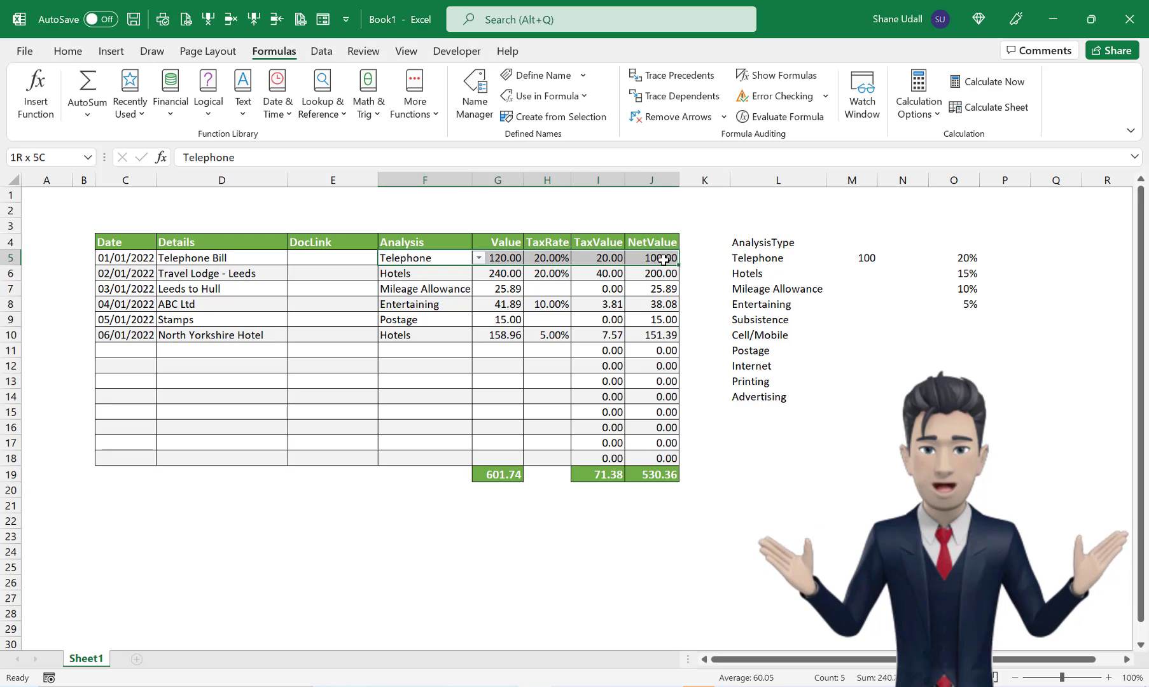
{"action": "left_click", "coordinate": [853, 257]}
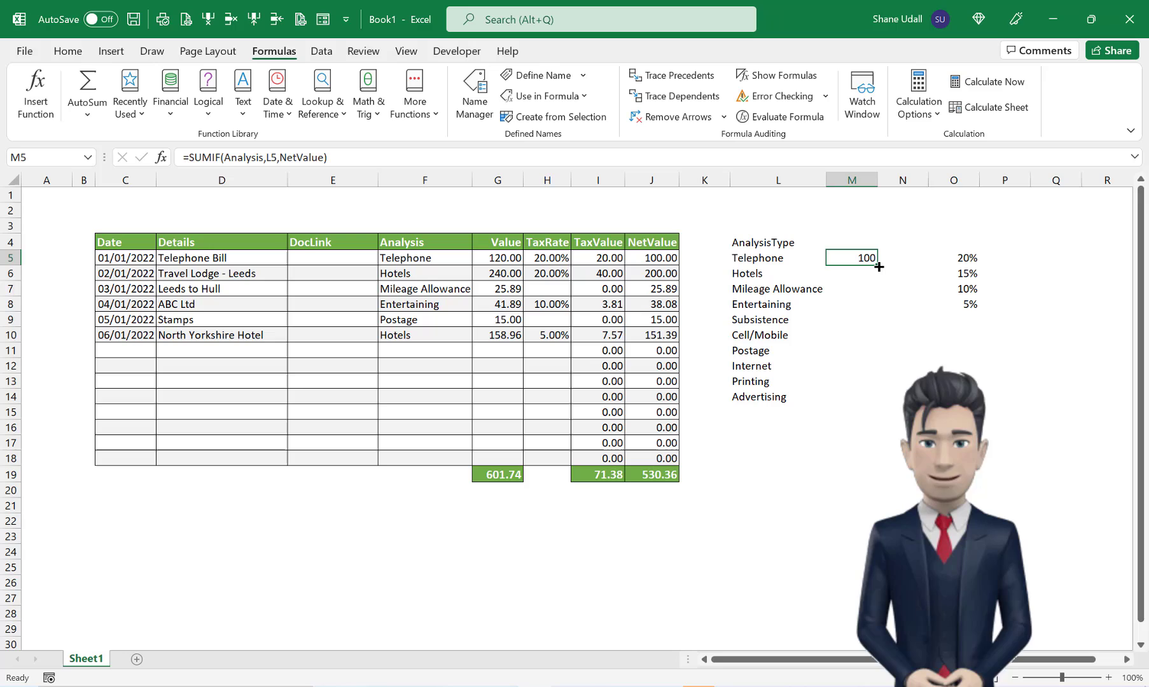
{"action": "left_click_drag", "start_coordinate": [878, 267], "coordinate": [882, 401]}
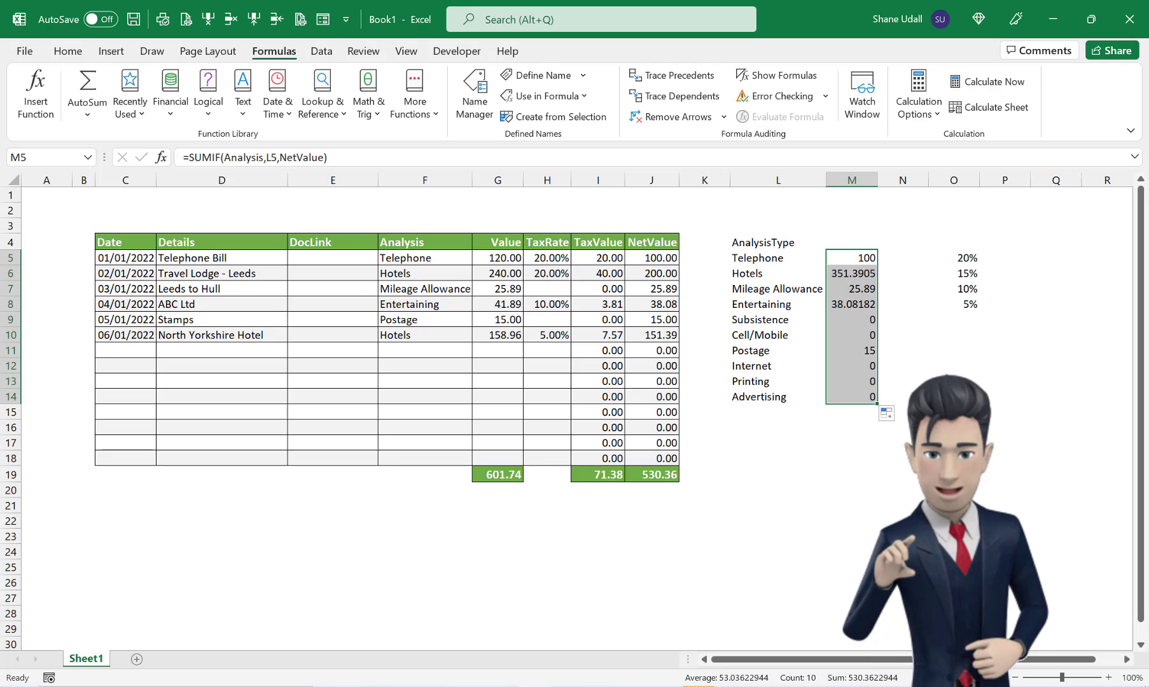
- AutoSum M5:M14 into M15, totalling 530.3623
{"action": "left_click", "coordinate": [847, 415]}
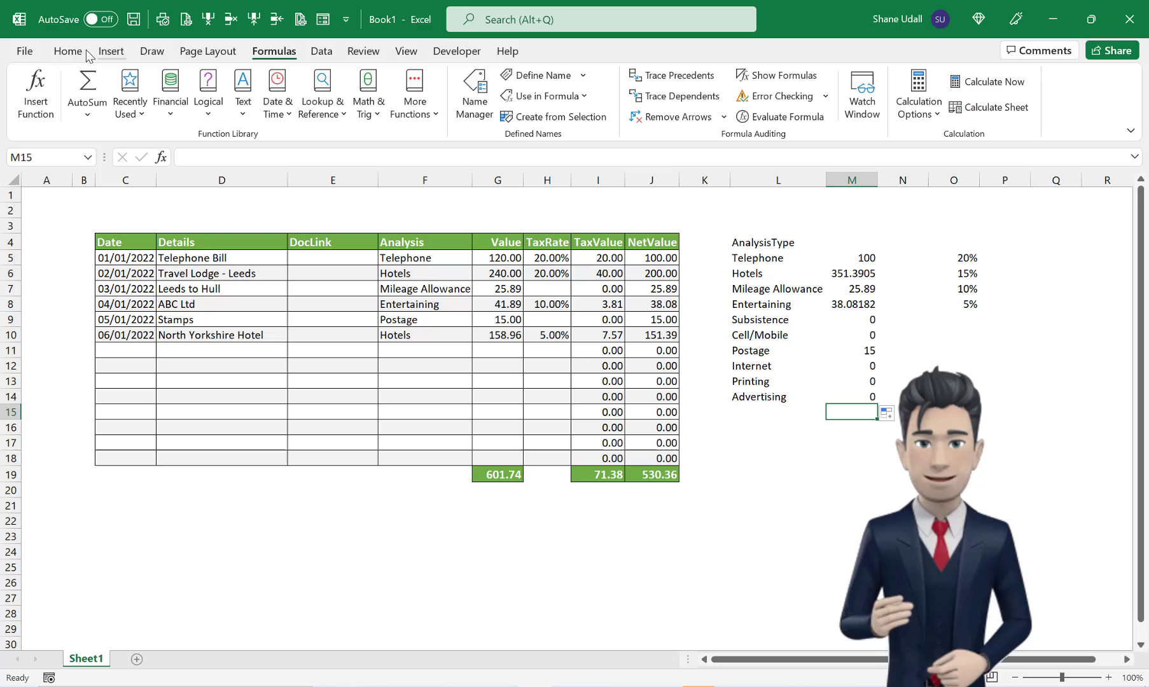
{"action": "left_click", "coordinate": [89, 83]}
{"action": "left_click", "coordinate": [88, 83]}
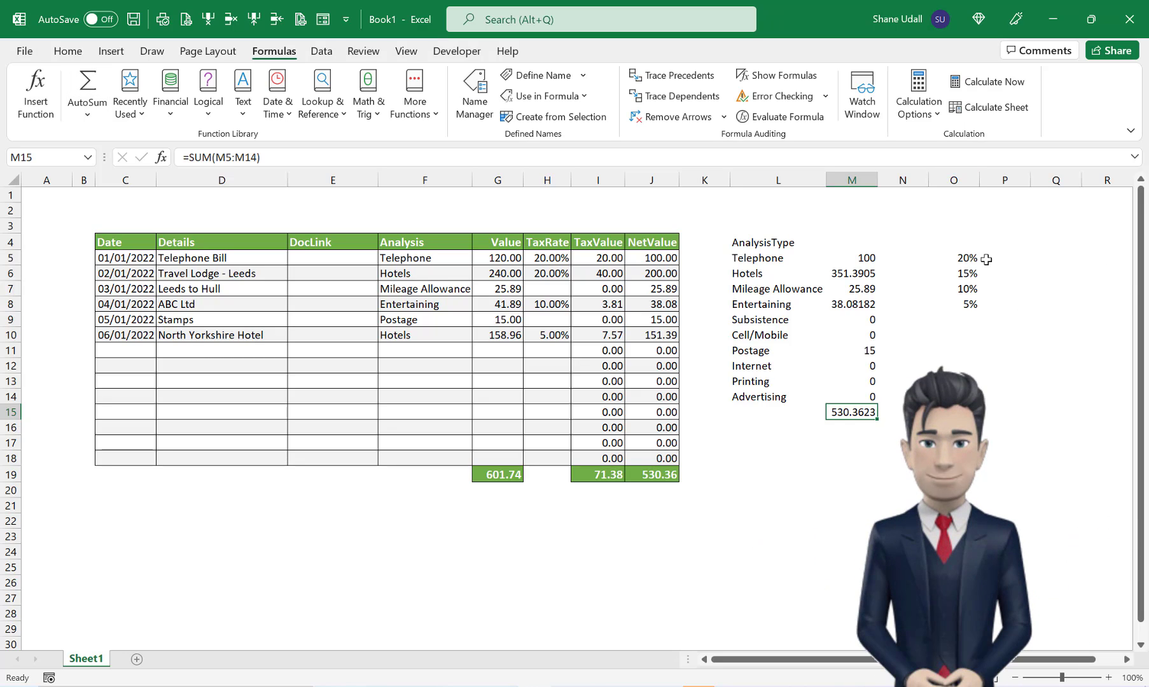
- Create the names TaxRate and TaxValue from the top-row headers of H4:I19
{"action": "left_click_drag", "start_coordinate": [961, 257], "coordinate": [967, 310]}
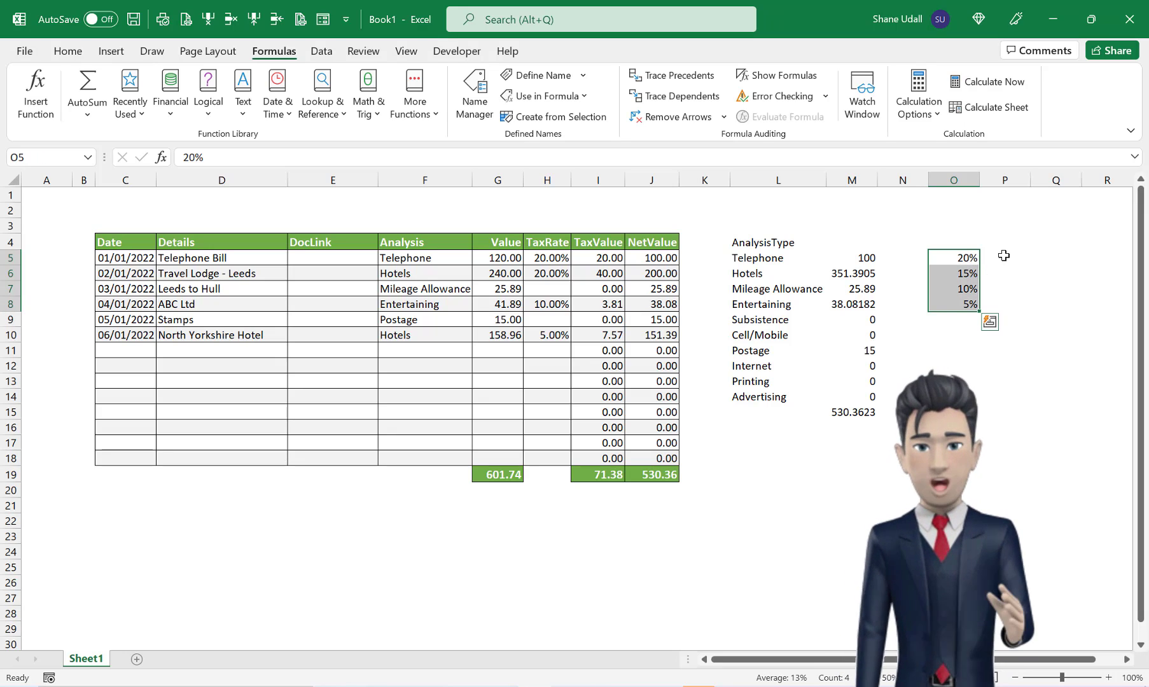
{"action": "left_click_drag", "start_coordinate": [951, 256], "coordinate": [953, 304]}
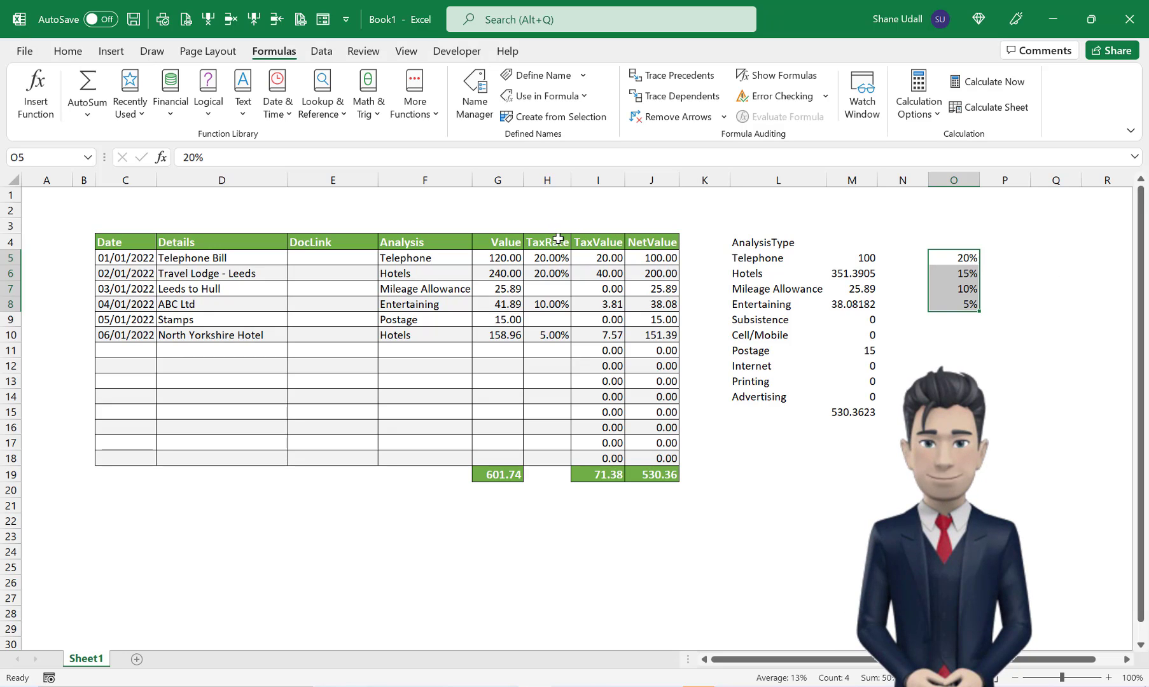
{"action": "left_click_drag", "start_coordinate": [537, 241], "coordinate": [606, 449]}
{"action": "left_click_drag", "start_coordinate": [607, 471], "coordinate": [608, 472]}
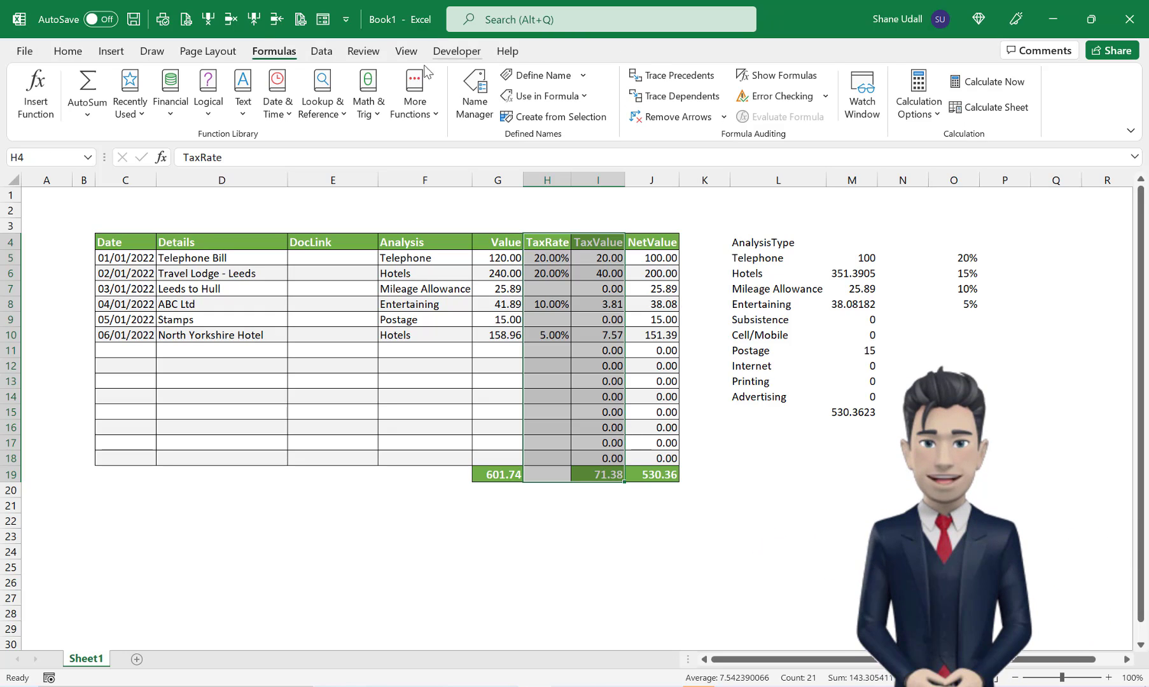
{"action": "left_click", "coordinate": [554, 118]}
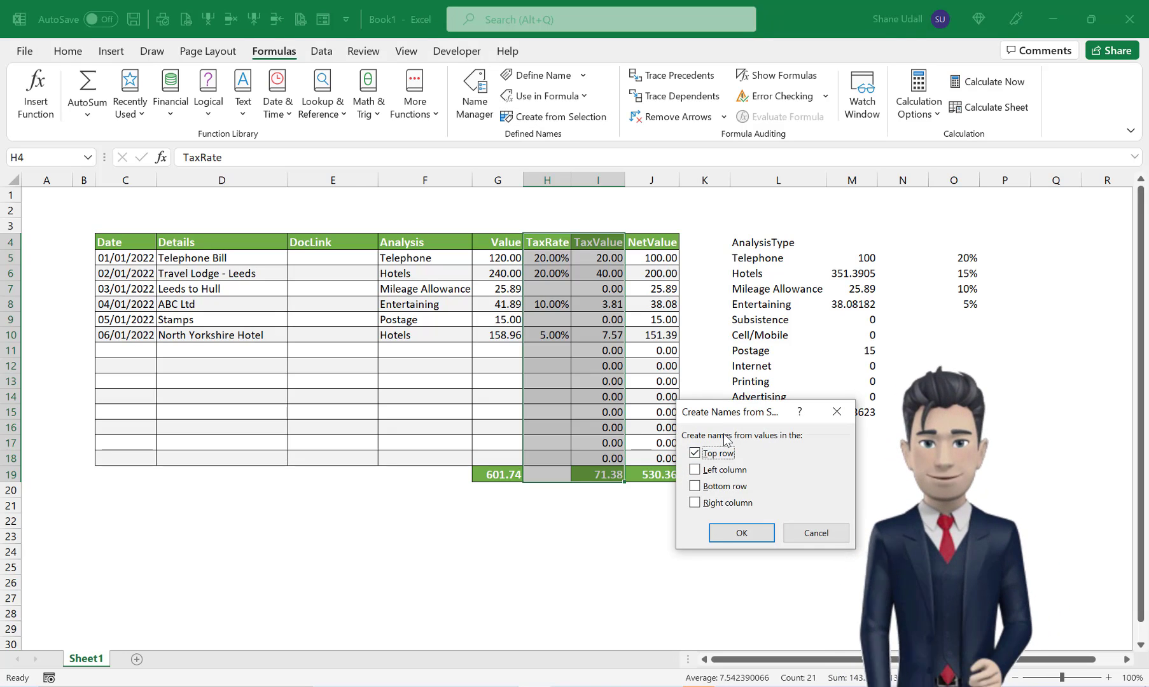
{"action": "left_click", "coordinate": [743, 534]}
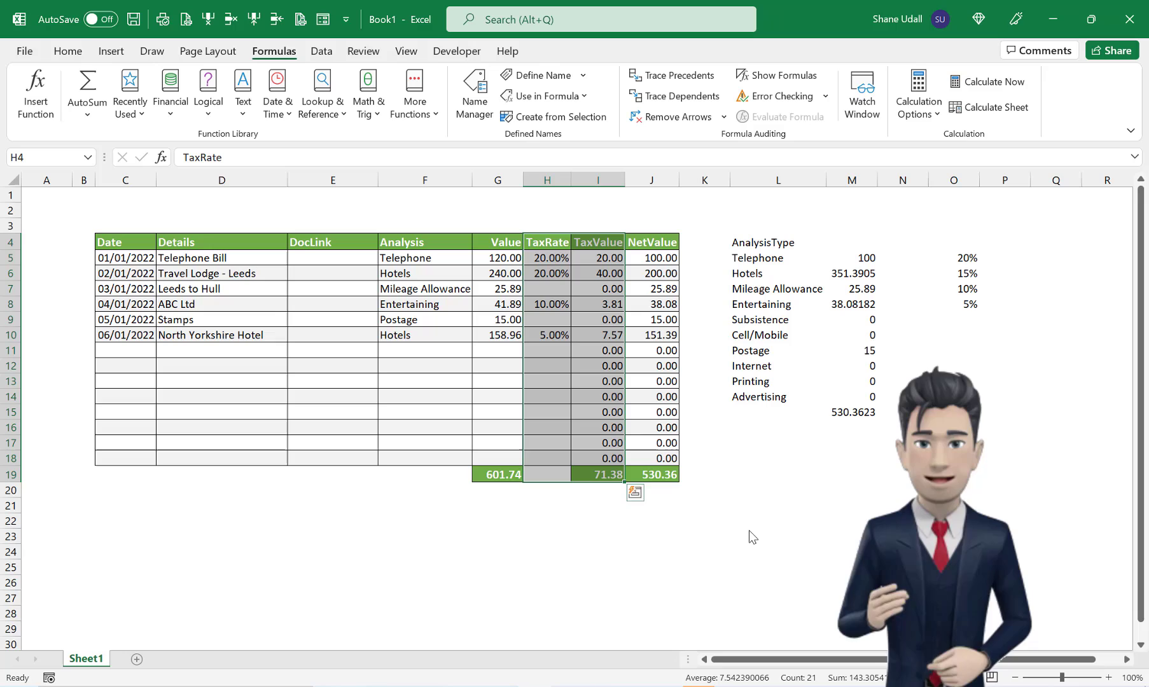
- Enter =SUMIF(TaxRate,O5,TaxValue) in P5, giving a 60 tax total for the 20% rate
{"action": "left_click", "coordinate": [1005, 255]}
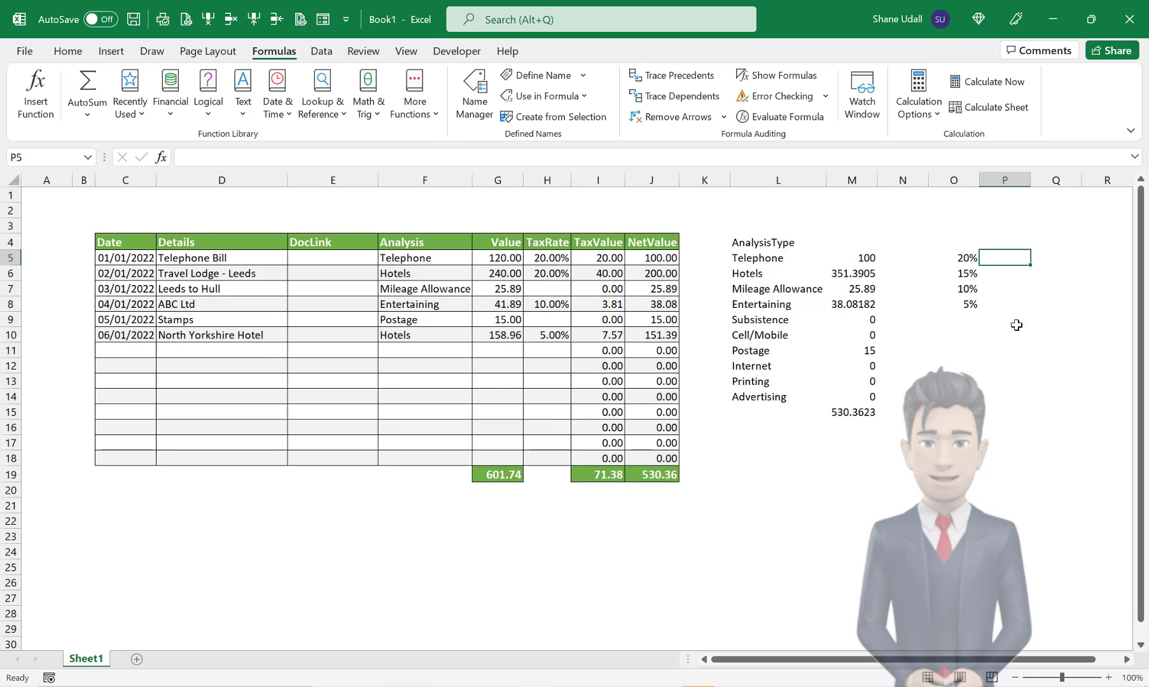
{"action": "type", "text": "="}
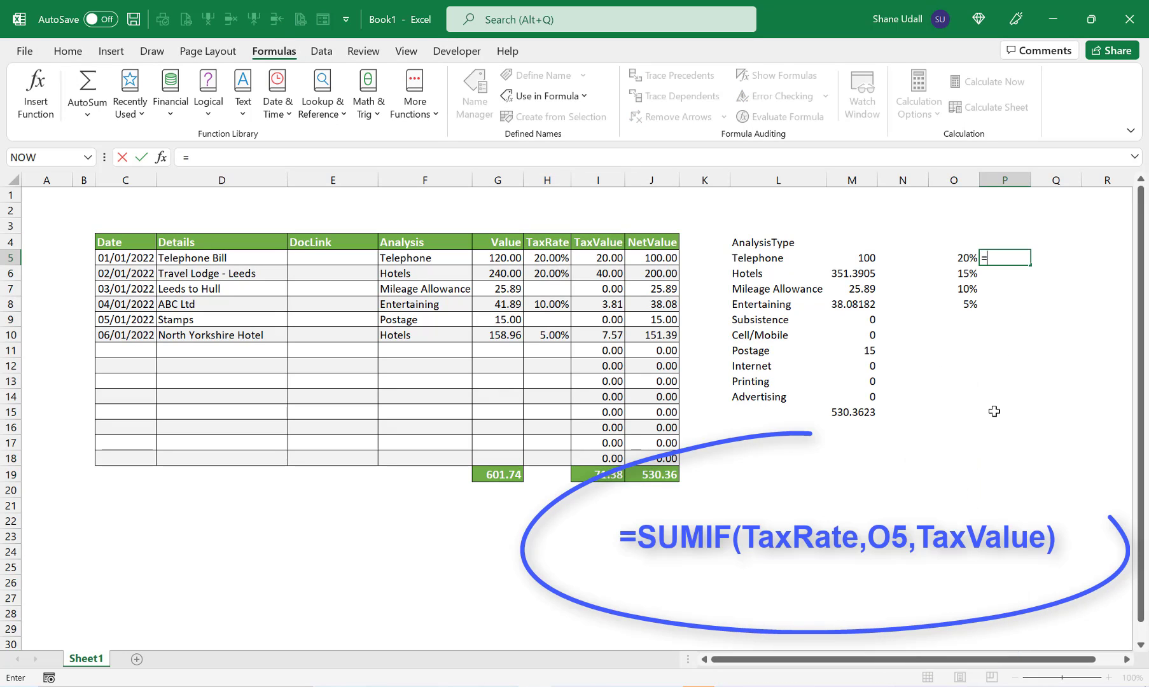
{"action": "type", "text": "SUMIF"}
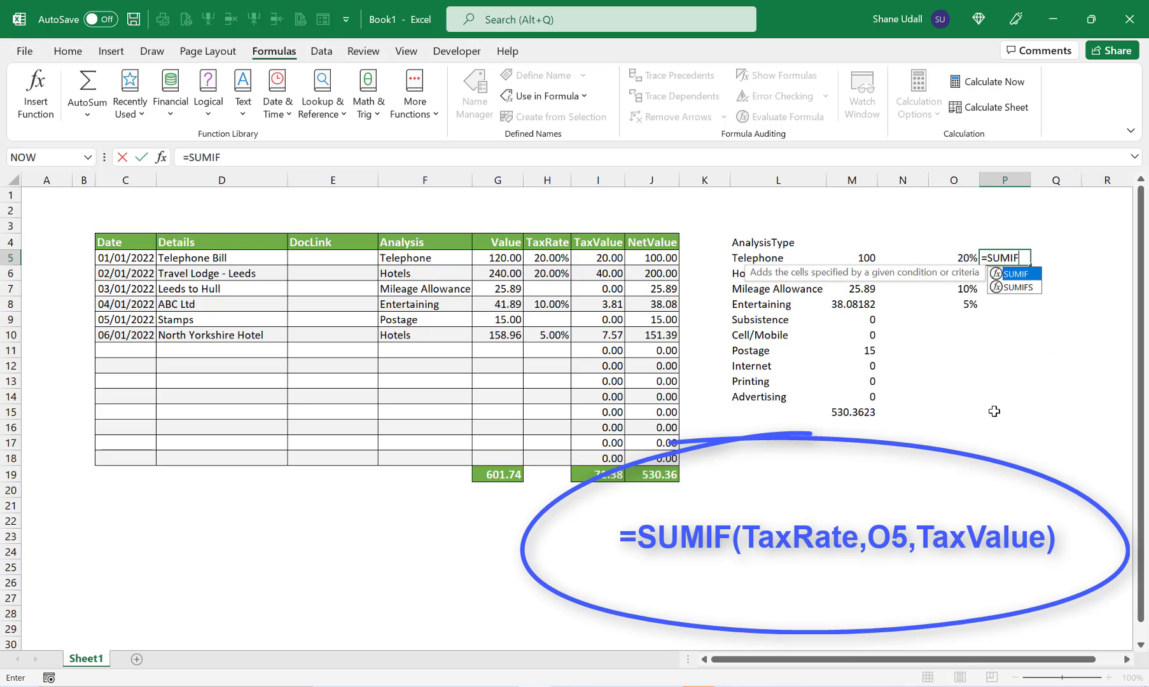
{"action": "type", "text": "("}
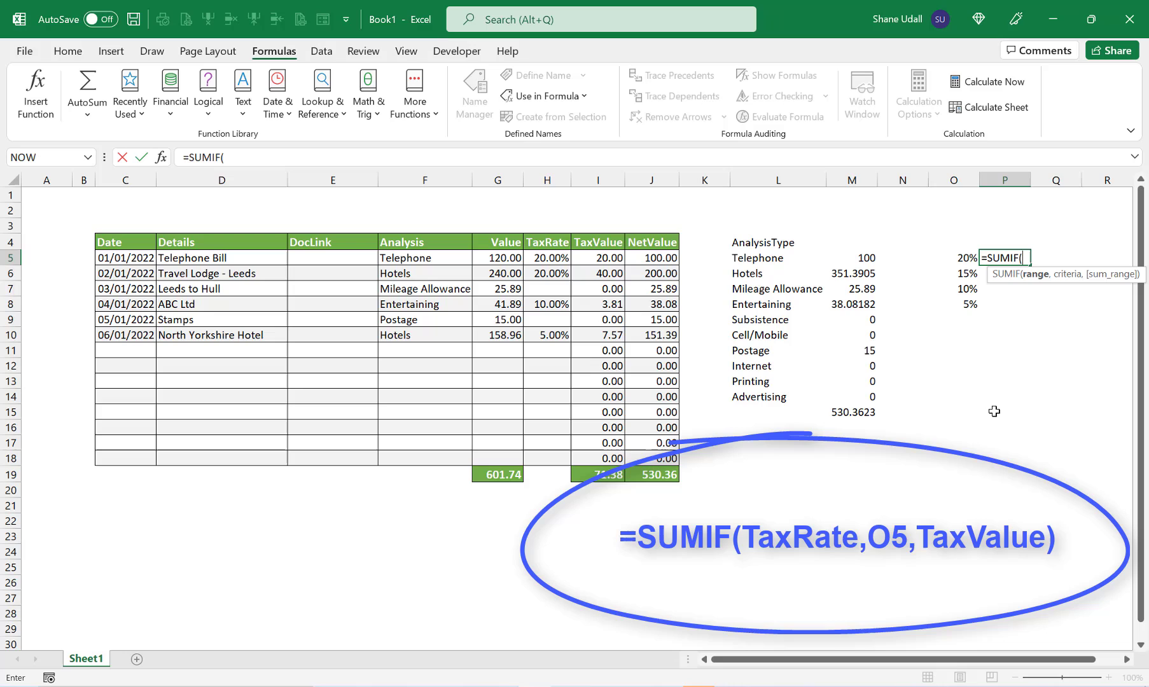
{"action": "type", "text": "TaxRat"}
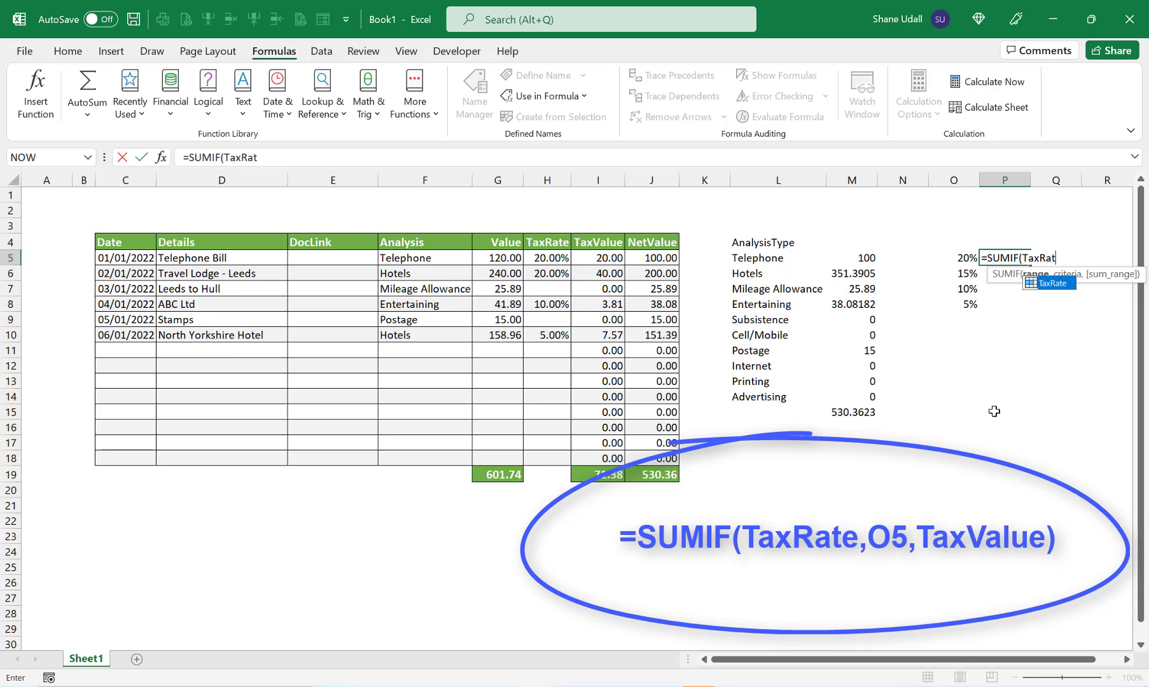
{"action": "type", "text": "e,O5"}
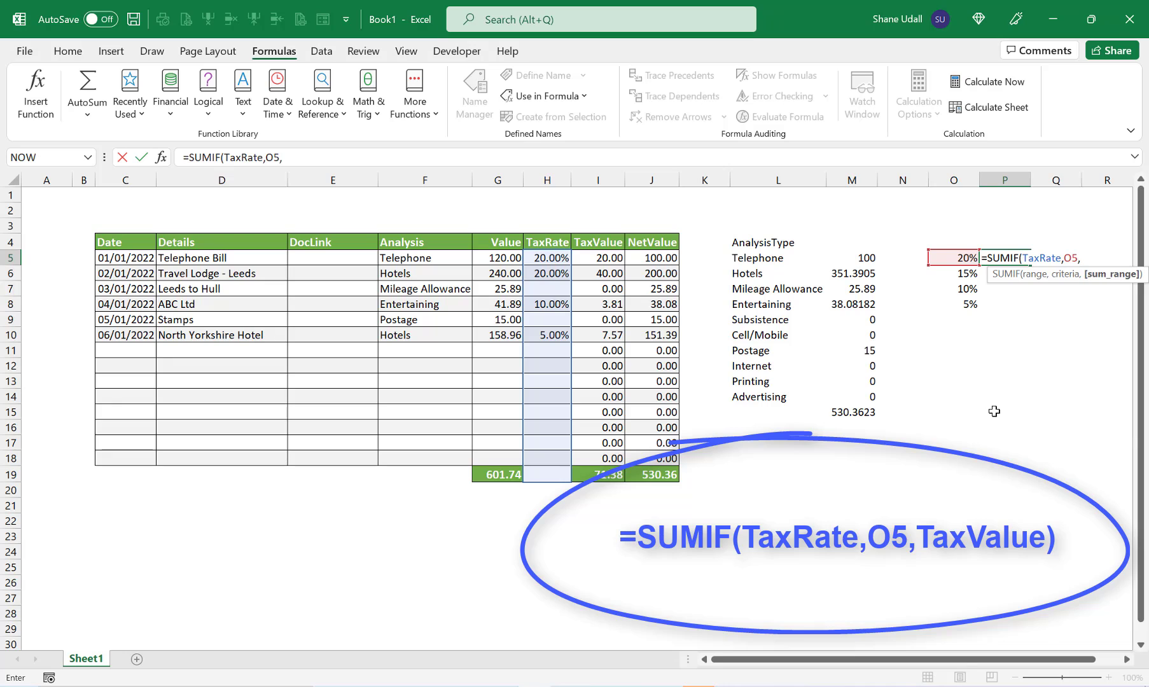
{"action": "type", "text": ",TaxV"}
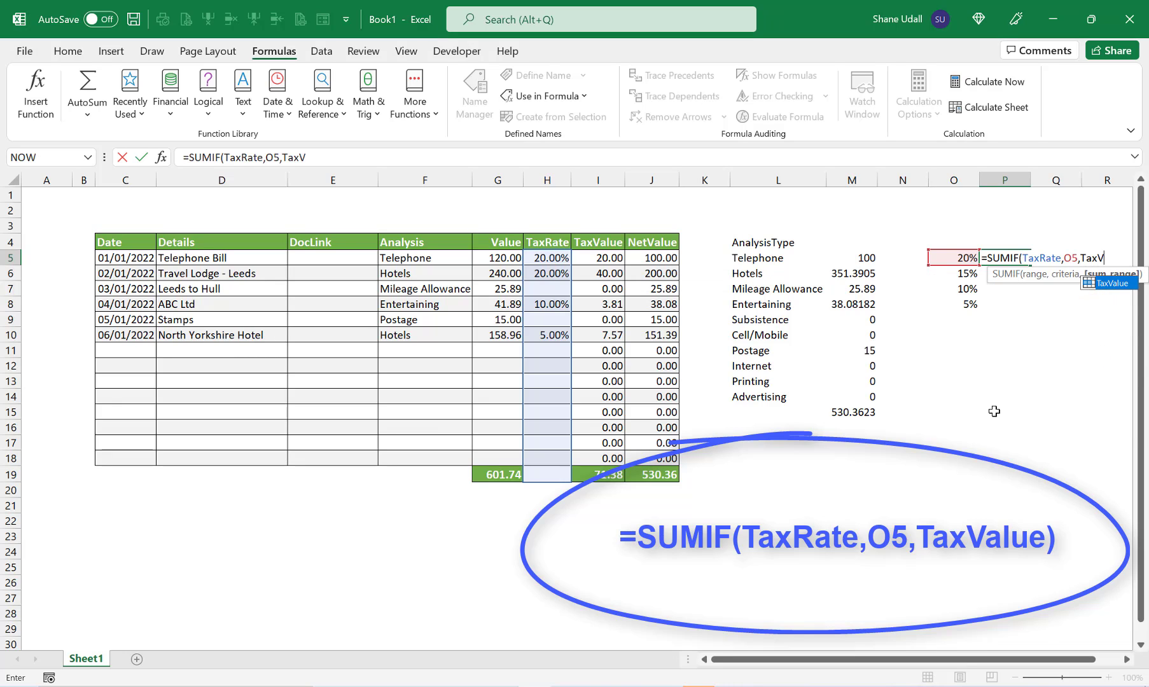
{"action": "type", "text": "alue)"}
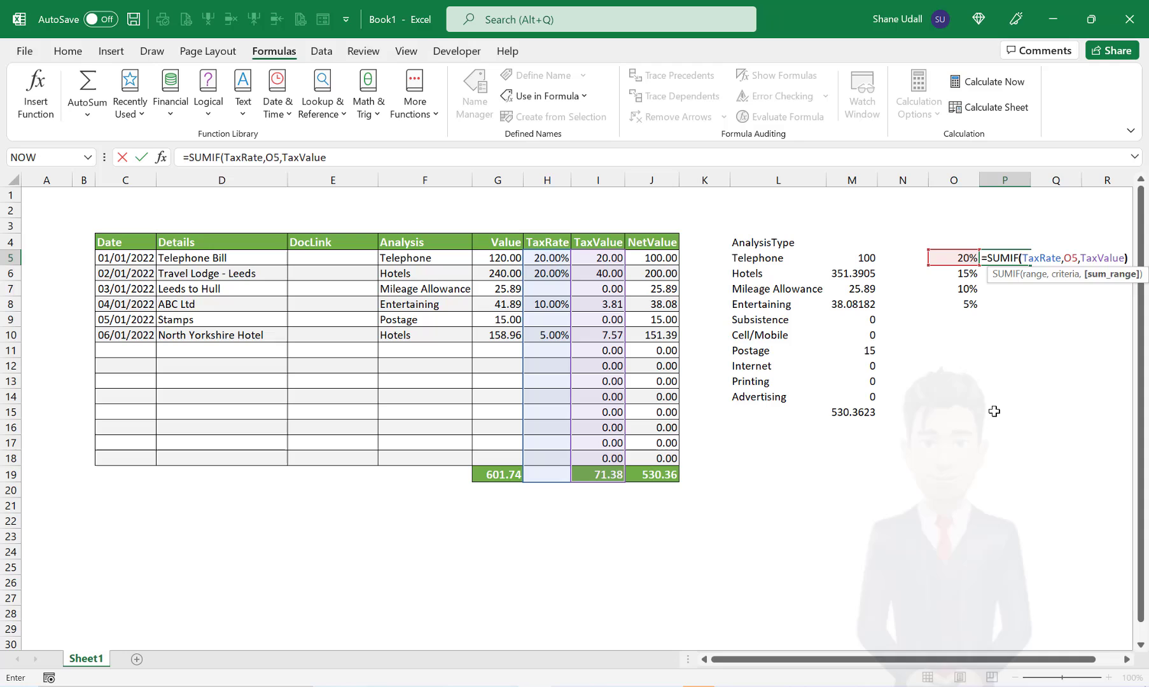
{"action": "key", "text": "Return"}
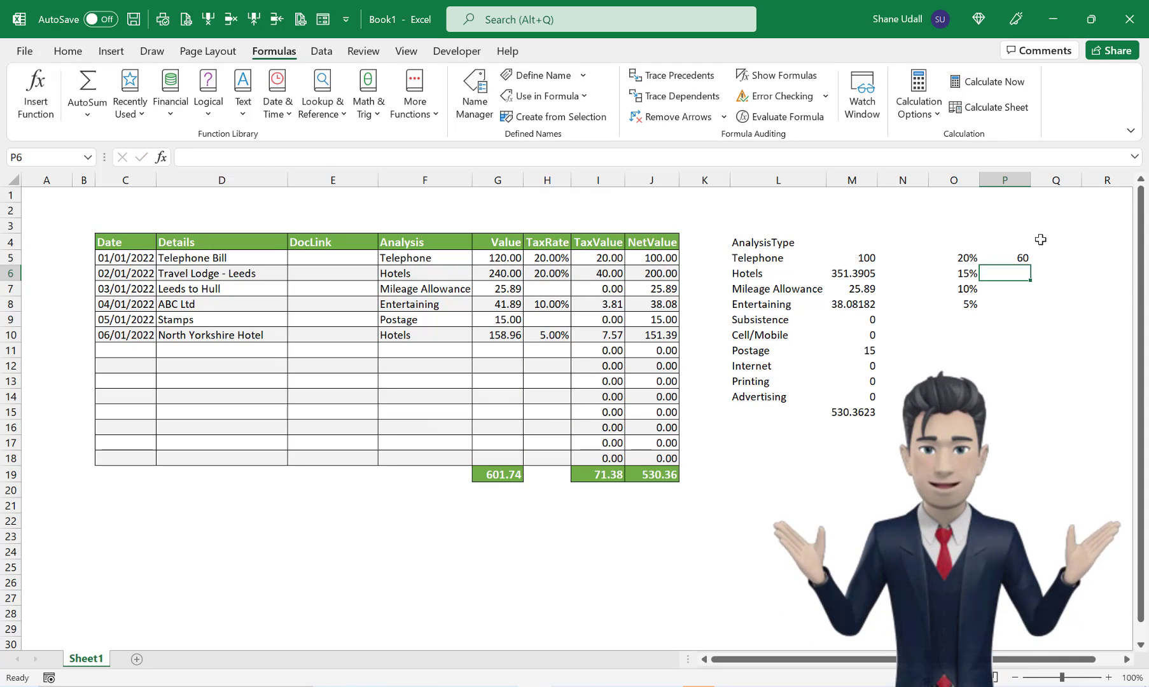
{"action": "left_click", "coordinate": [1022, 258]}
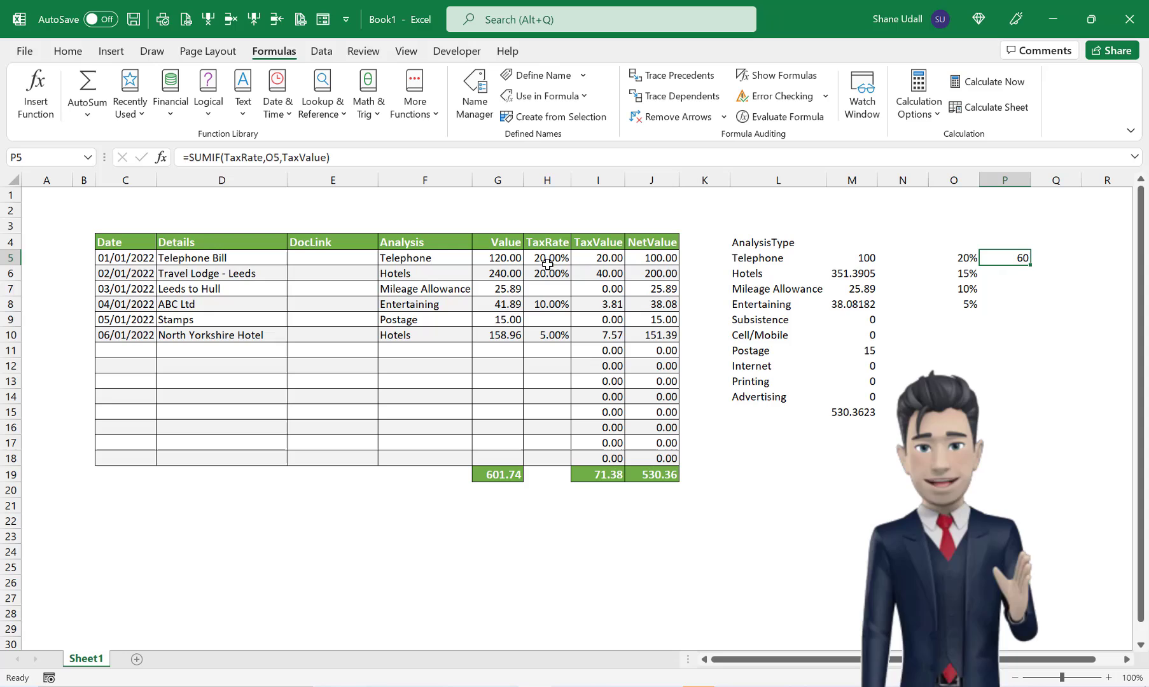
- Check the tax values, then copy P5's SUMIF down through P8 (0.00, 3.81, 7.57)
{"action": "left_click_drag", "start_coordinate": [597, 260], "coordinate": [597, 273]}
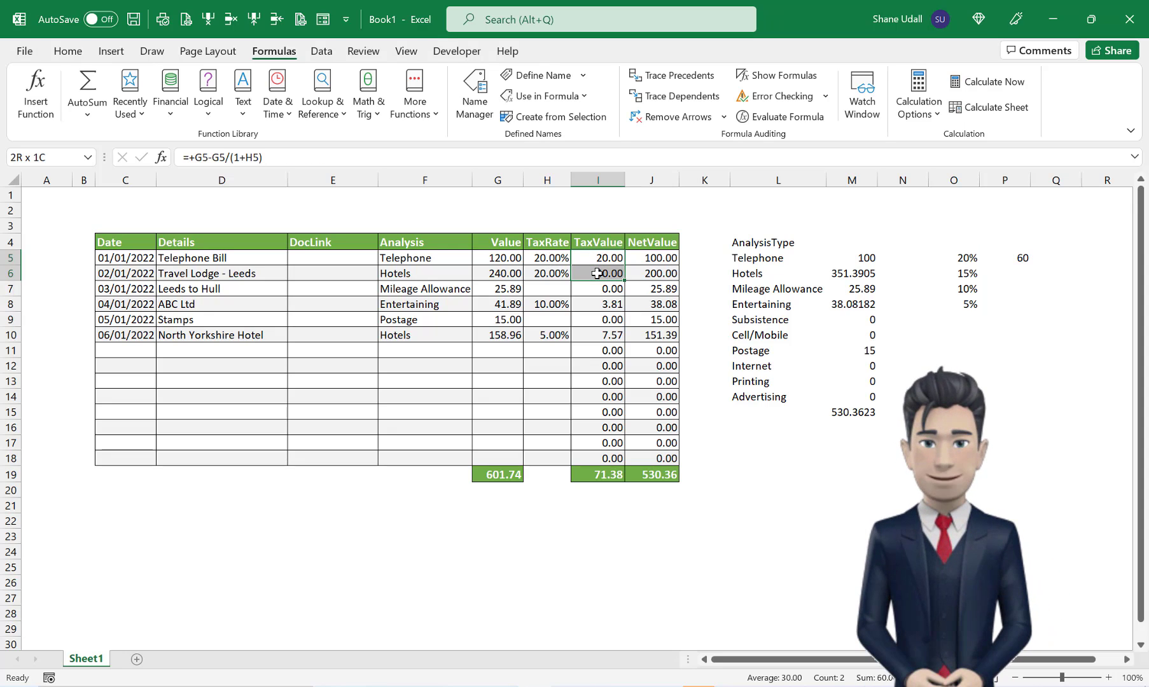
{"action": "left_click", "coordinate": [547, 263]}
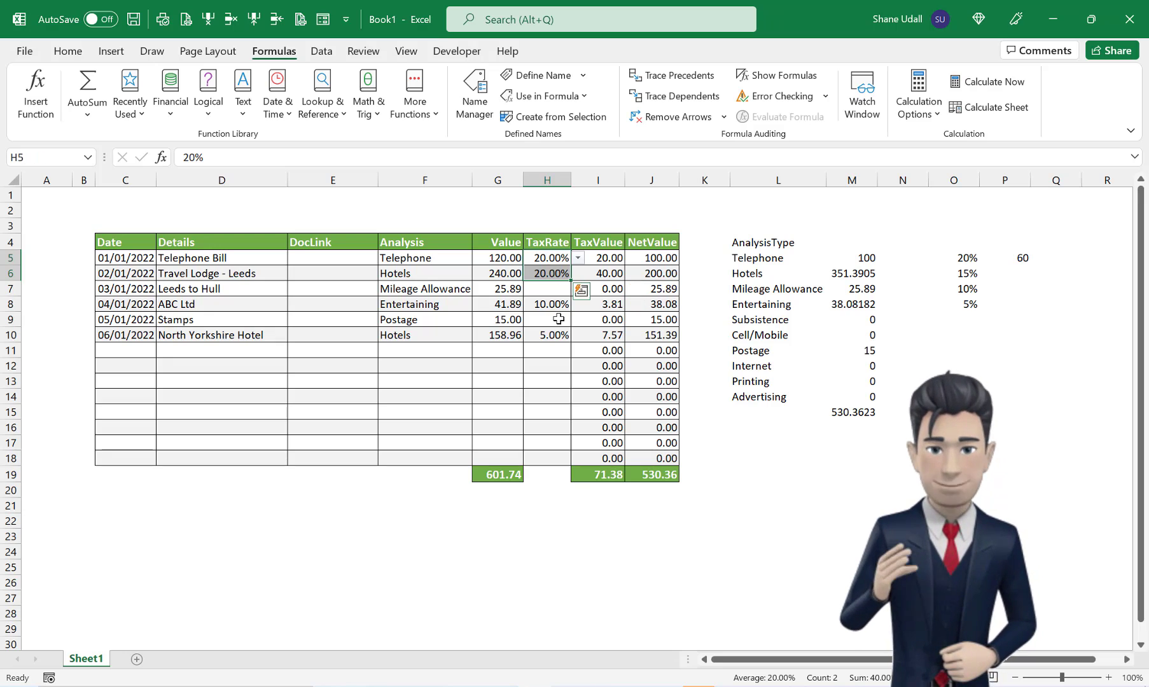
{"action": "left_click", "coordinate": [1021, 258]}
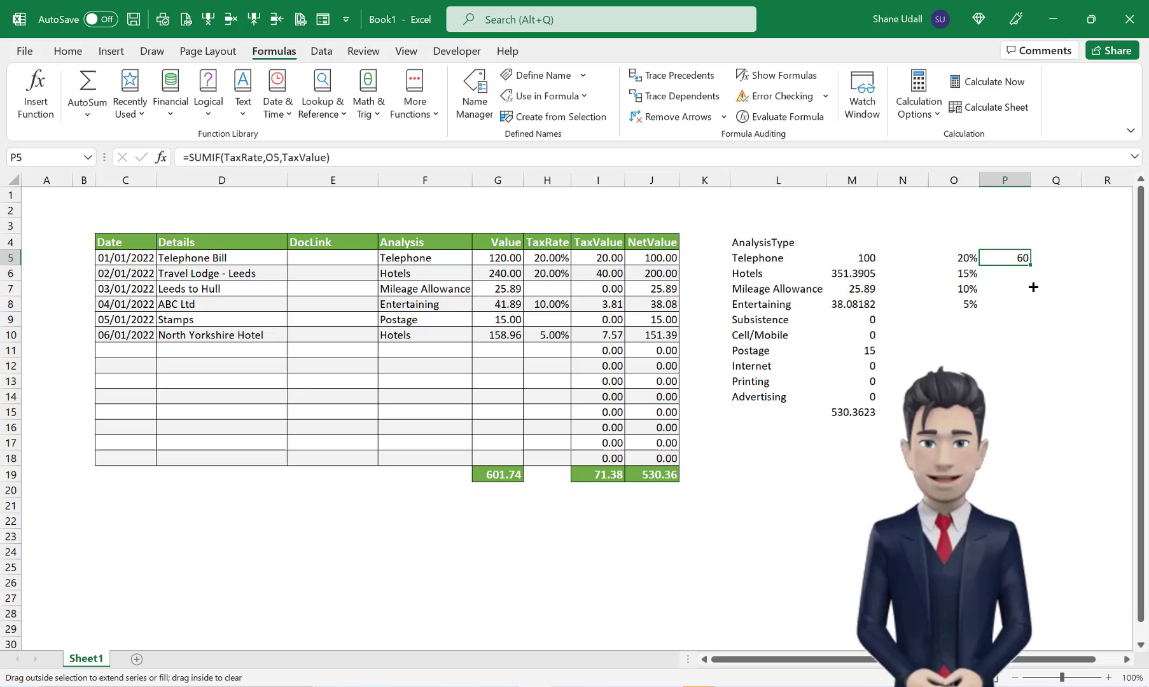
{"action": "left_click_drag", "start_coordinate": [1033, 303], "coordinate": [1033, 308]}
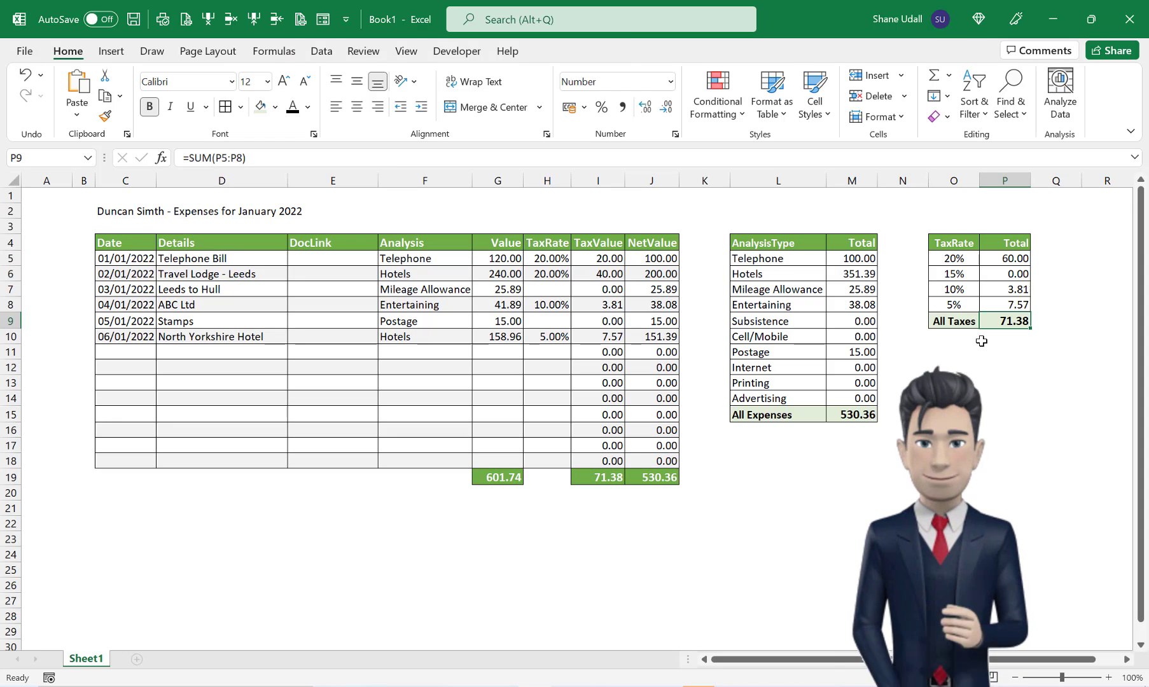
- Check the All Expenses and All Taxes totals, then make the C2 title 14 pt and bold
{"action": "left_click", "coordinate": [859, 415]}
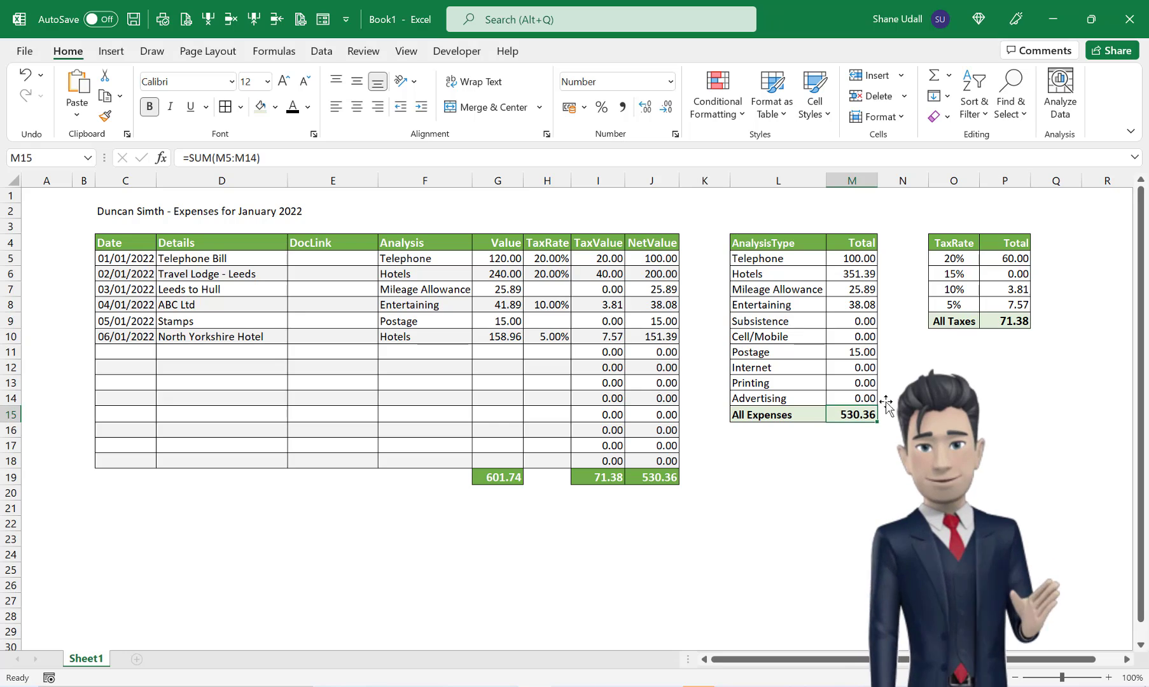
{"action": "left_click", "coordinate": [1004, 323]}
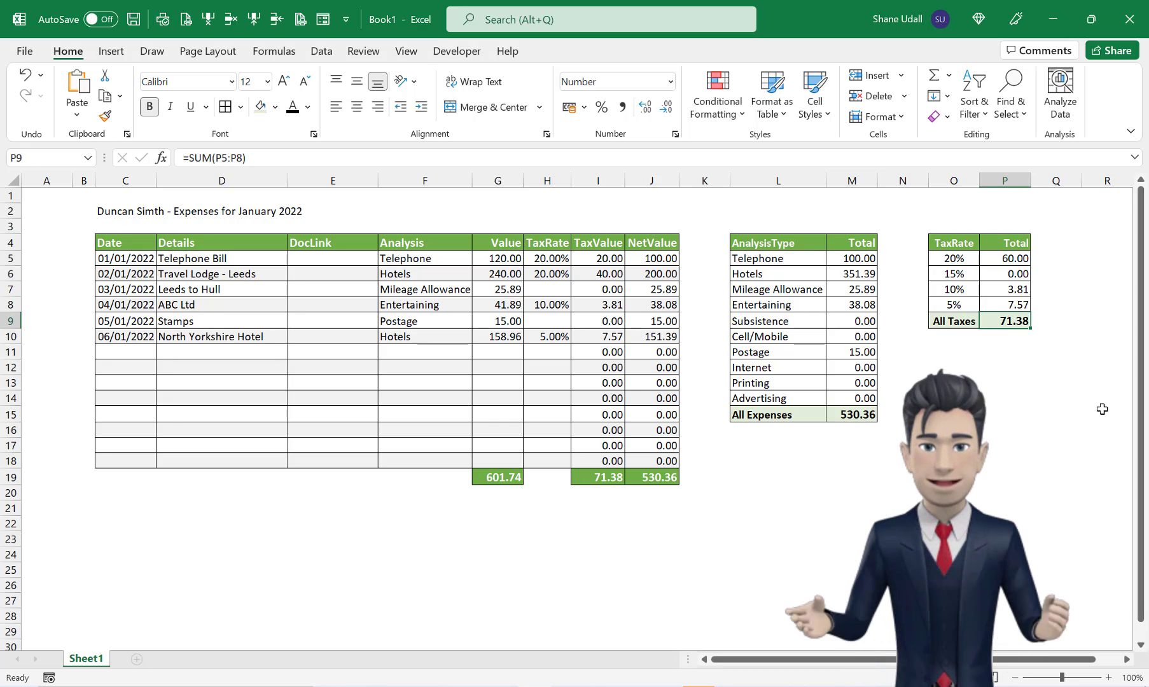
{"action": "left_click", "coordinate": [114, 217]}
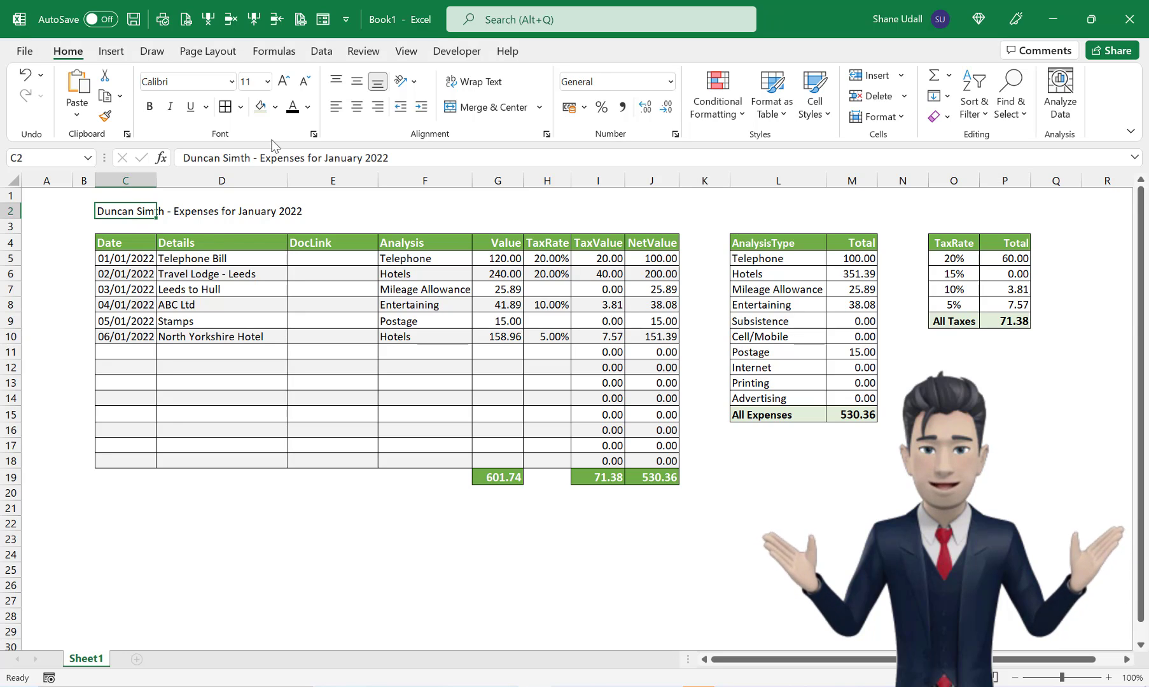
{"action": "left_click", "coordinate": [281, 81]}
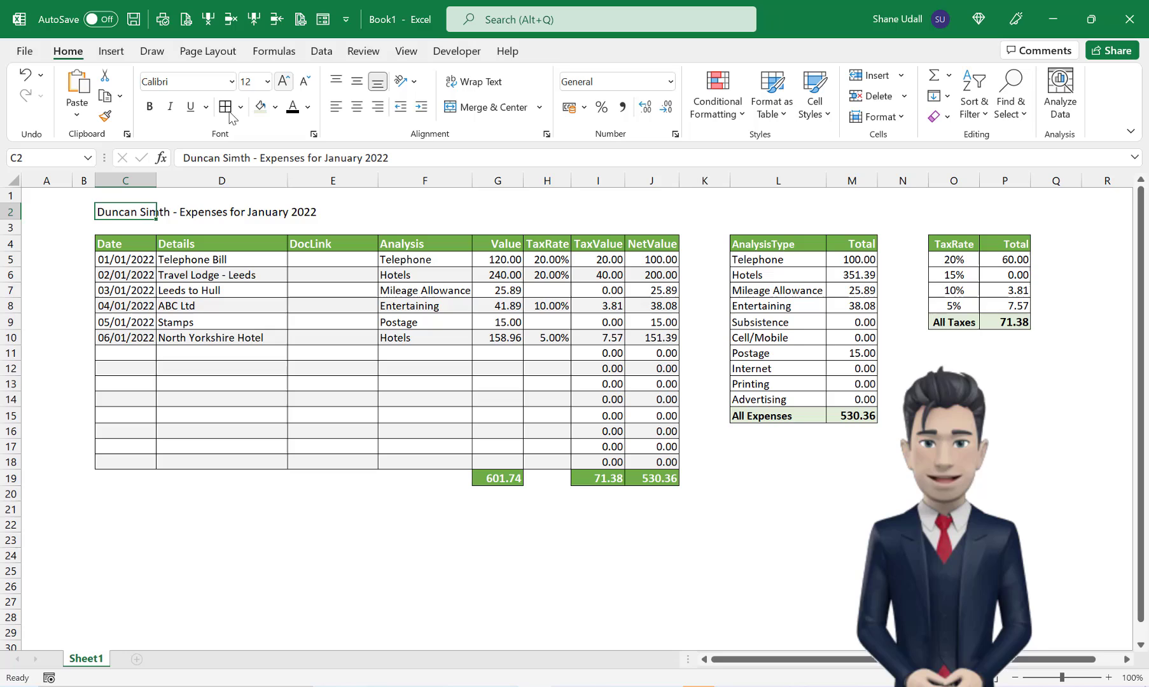
{"action": "left_click", "coordinate": [150, 107]}
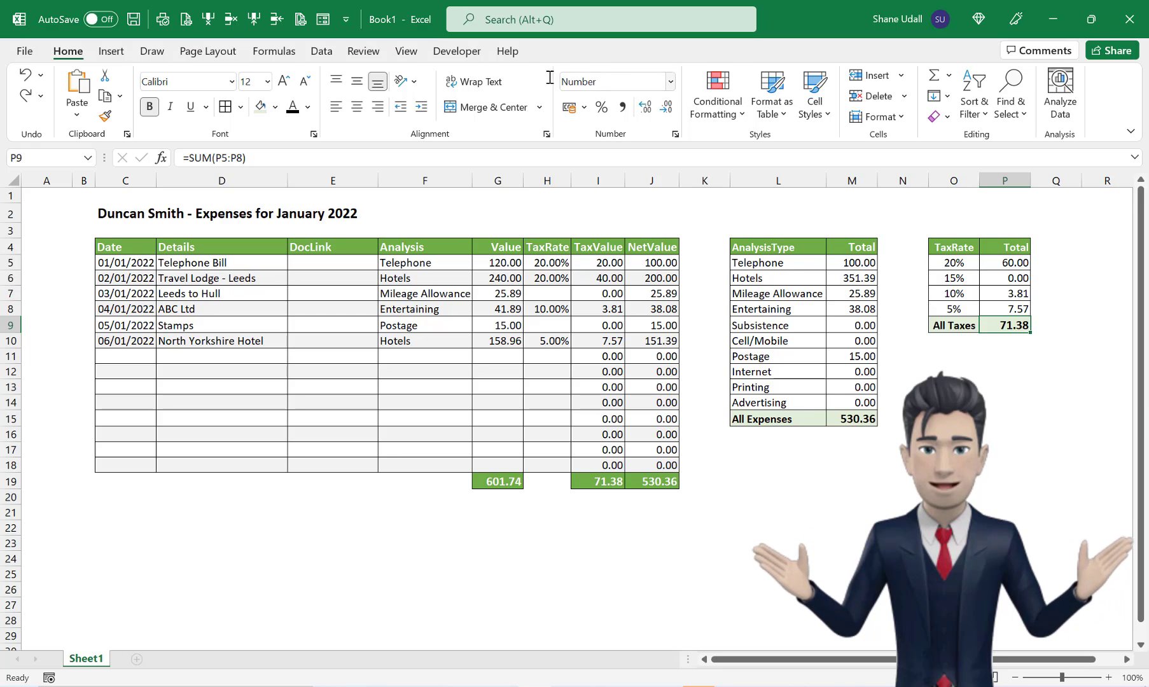
{"action": "left_click_drag", "start_coordinate": [185, 263], "coordinate": [211, 343]}
- Start a hyperlink in DocLink cell E5 for the Telephone Bill receipt
{"action": "left_click", "coordinate": [237, 263]}
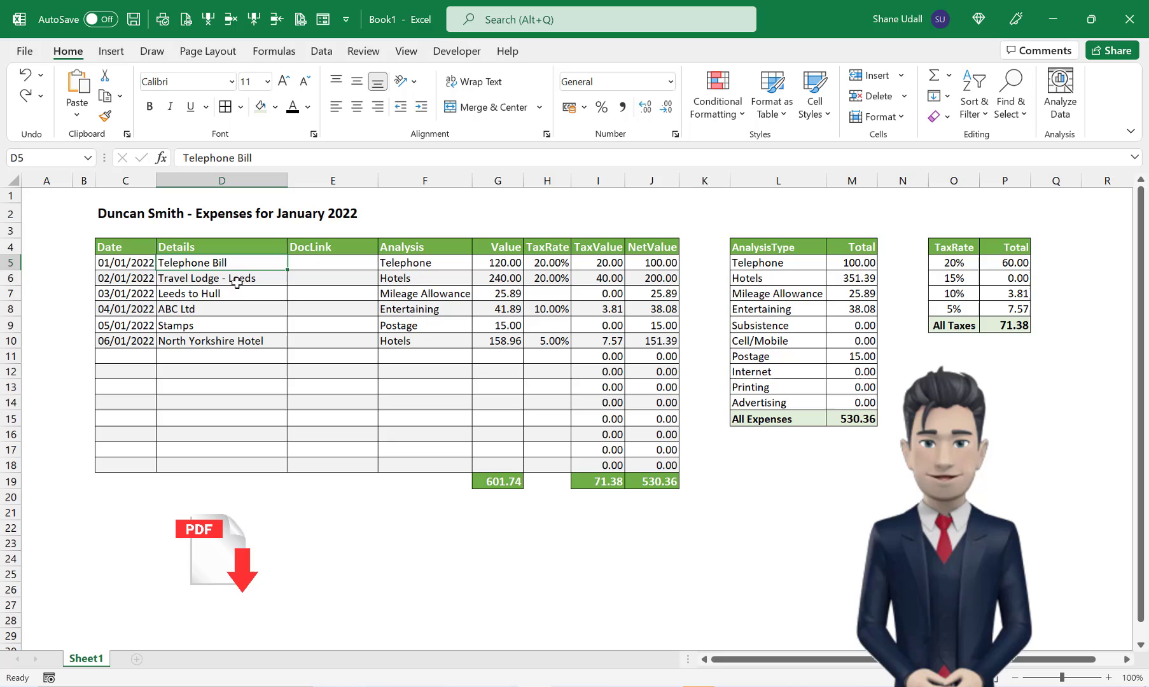
{"action": "left_click", "coordinate": [308, 266]}
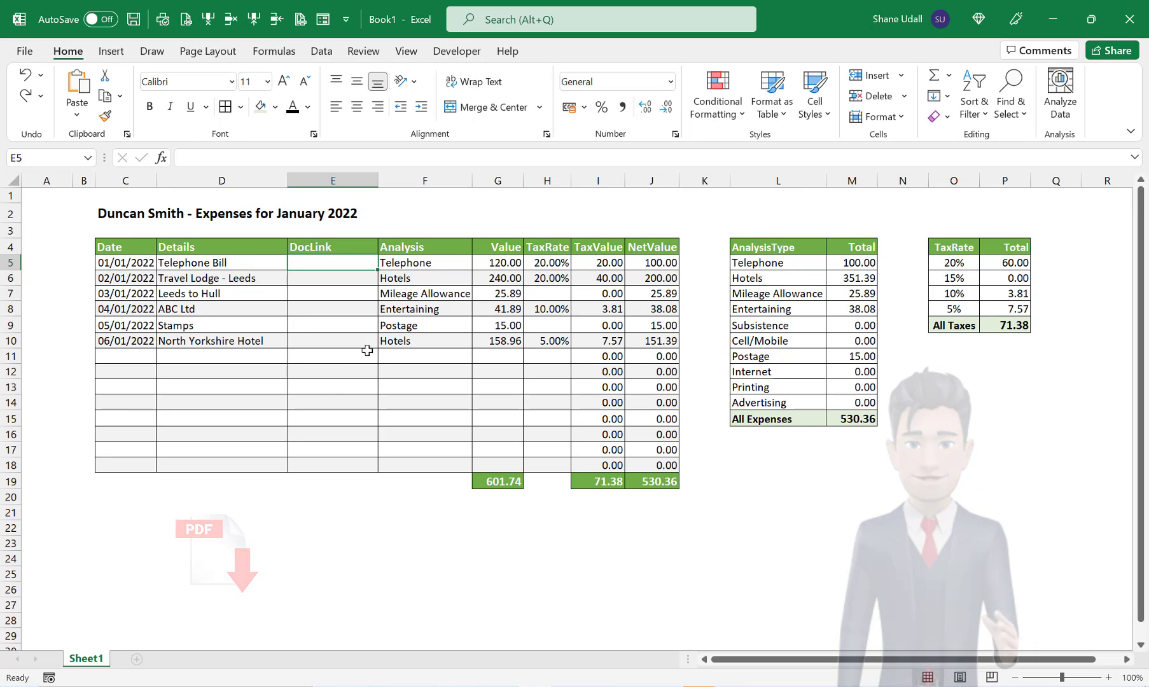
{"action": "left_click", "coordinate": [110, 50]}
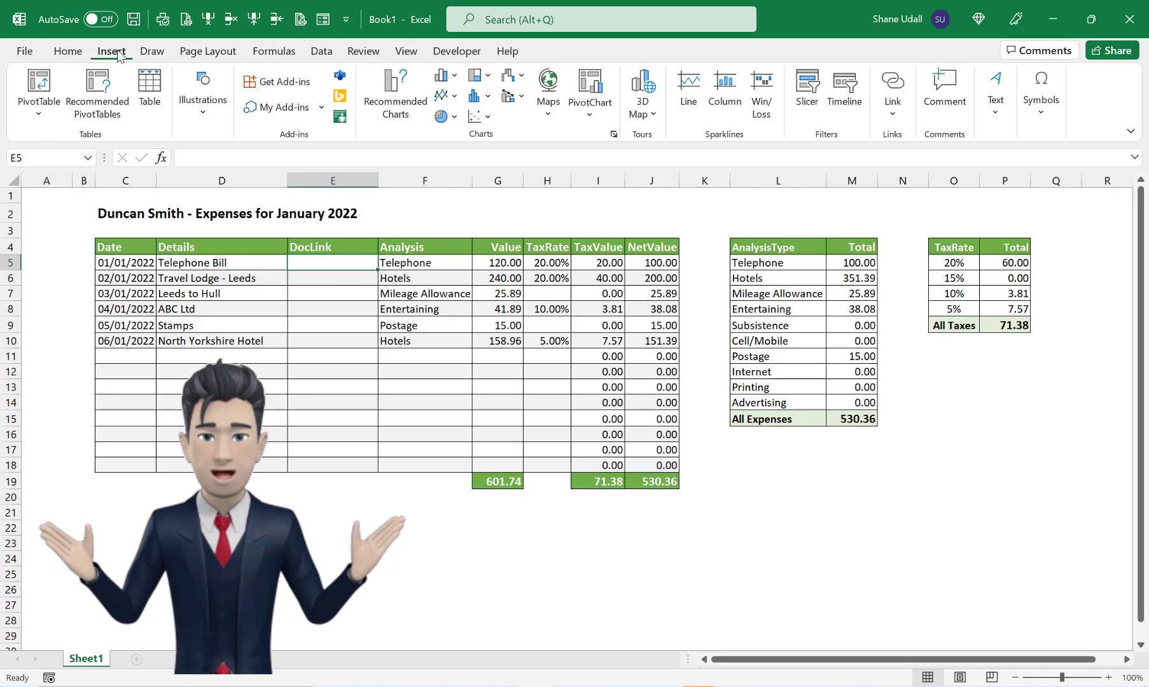
{"action": "left_click", "coordinate": [895, 83]}
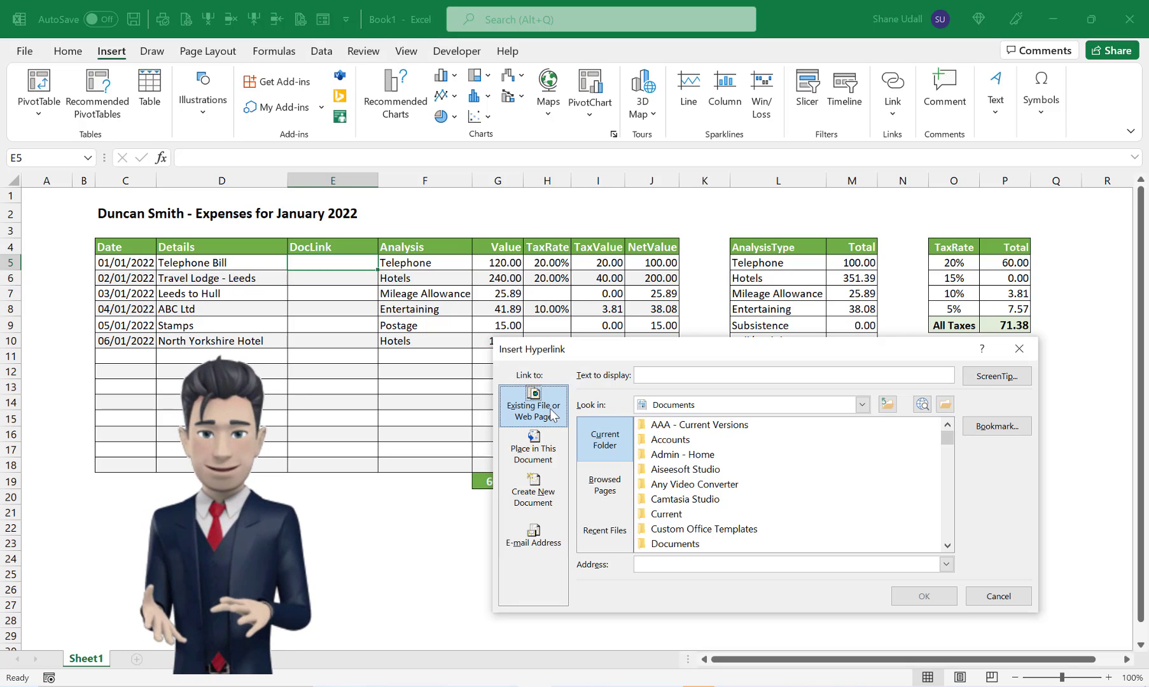
- Link E5 to D:\AA - Scans\Telephone Bill.pdf and follow the new link
{"action": "left_click", "coordinate": [862, 405]}
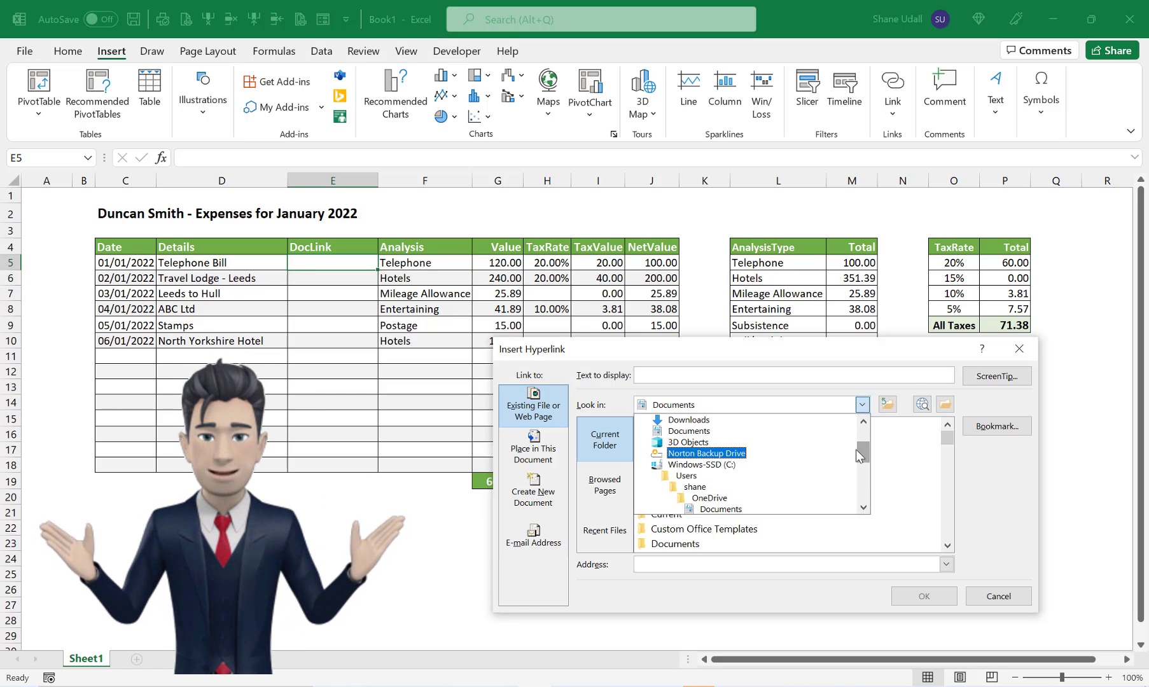
{"action": "scroll", "coordinate": [862, 445], "scroll_direction": "up", "scroll_amount": 2}
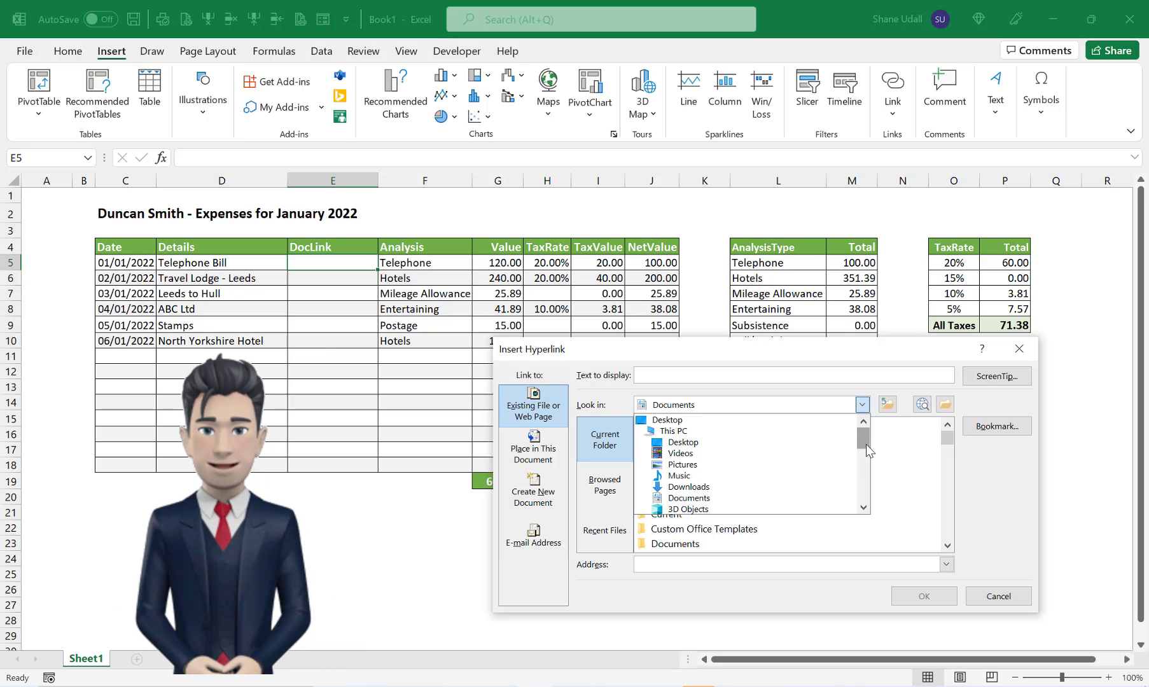
{"action": "scroll", "coordinate": [866, 447], "scroll_direction": "down", "scroll_amount": 3}
{"action": "scroll", "coordinate": [865, 464], "scroll_direction": "down", "scroll_amount": 2}
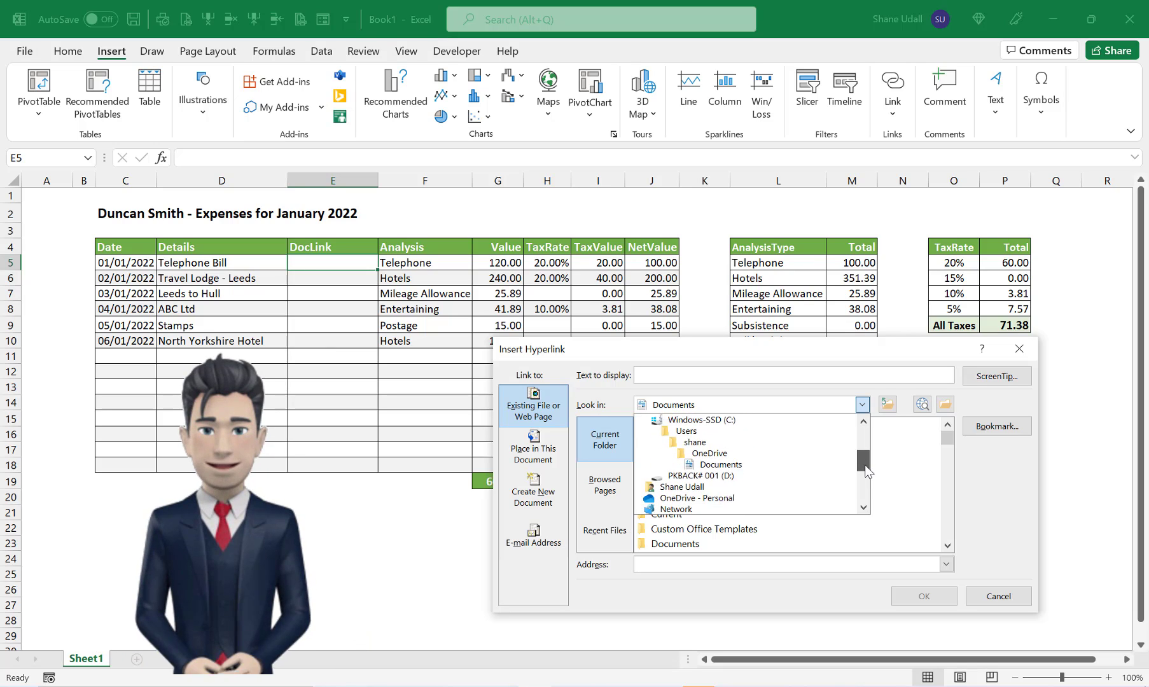
{"action": "left_click", "coordinate": [694, 466]}
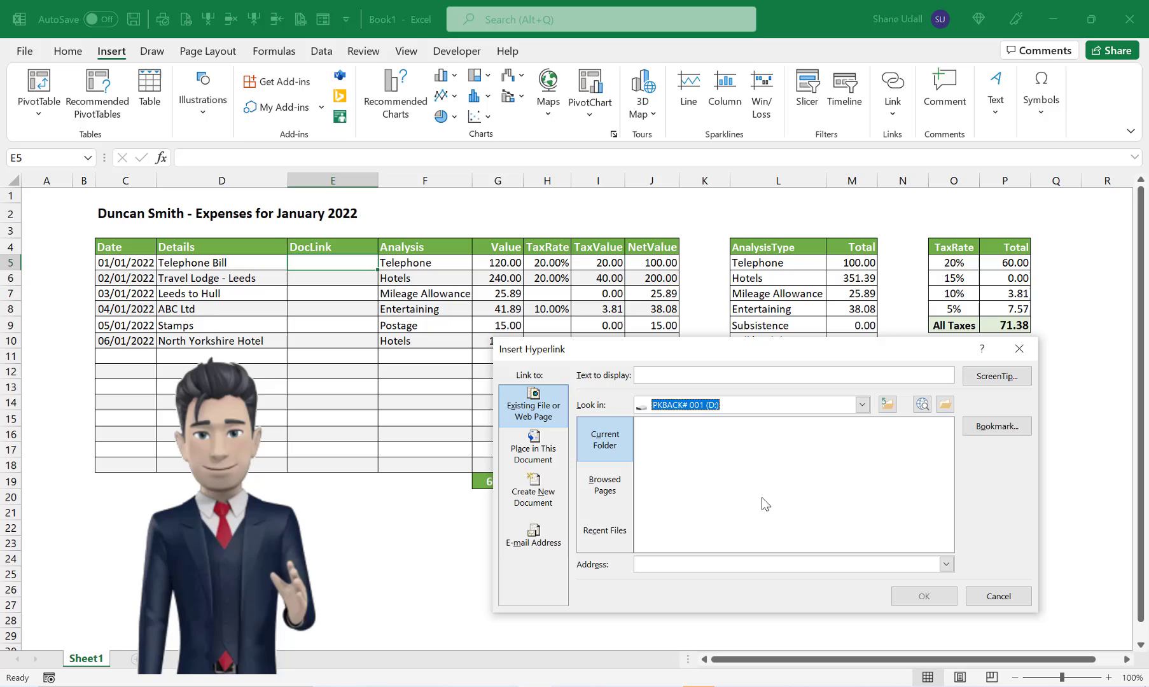
{"action": "double_click", "coordinate": [681, 426]}
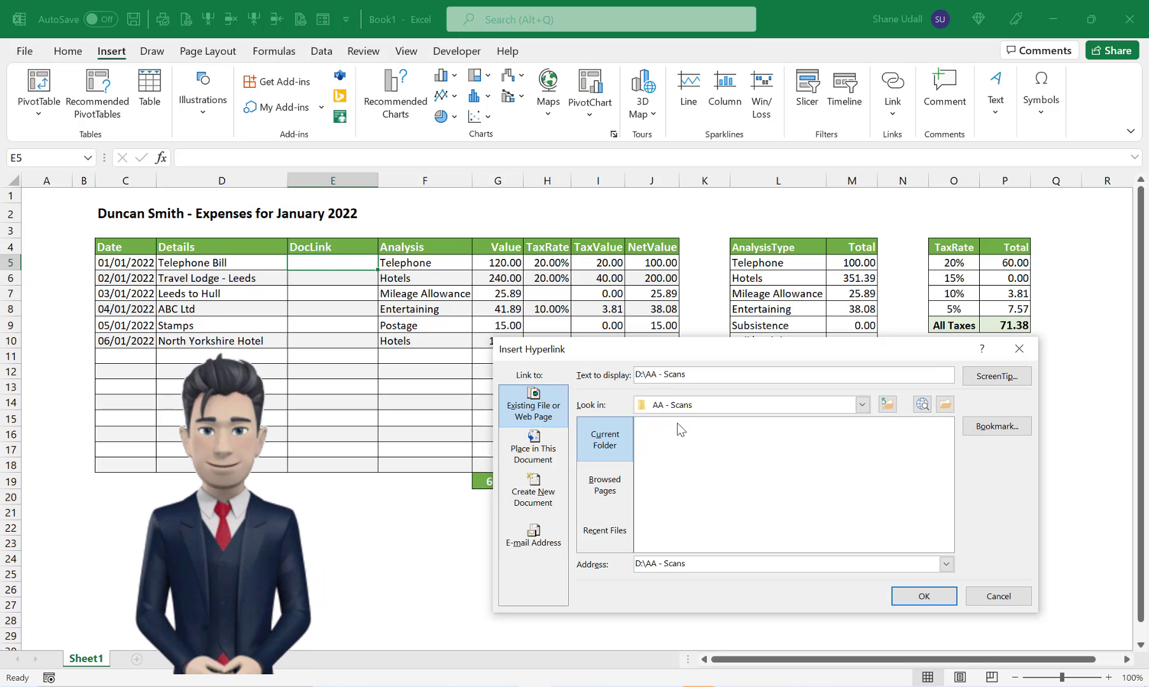
{"action": "left_click", "coordinate": [700, 500]}
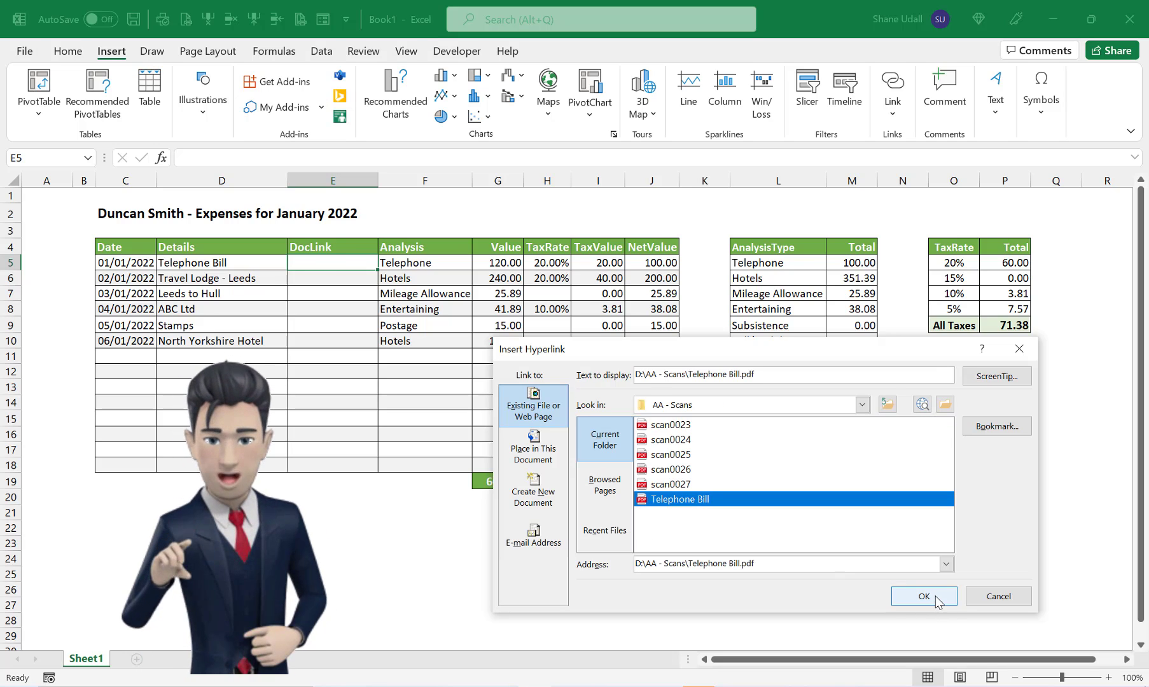
{"action": "left_click", "coordinate": [924, 596]}
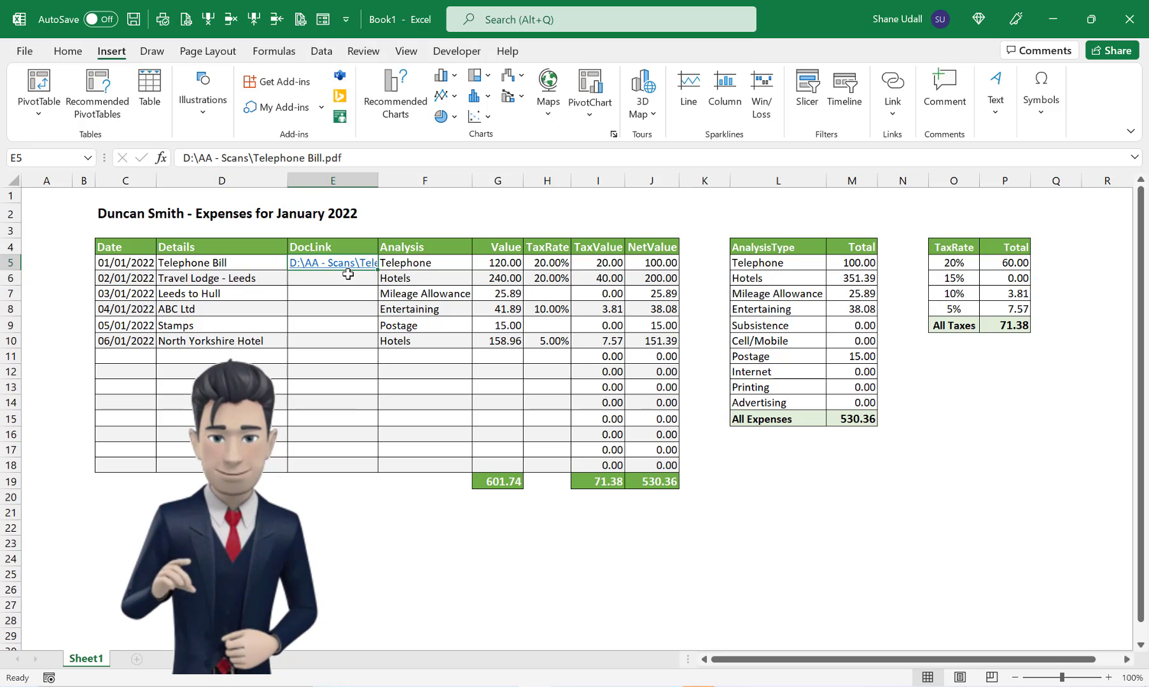
{"action": "left_click", "coordinate": [350, 272]}
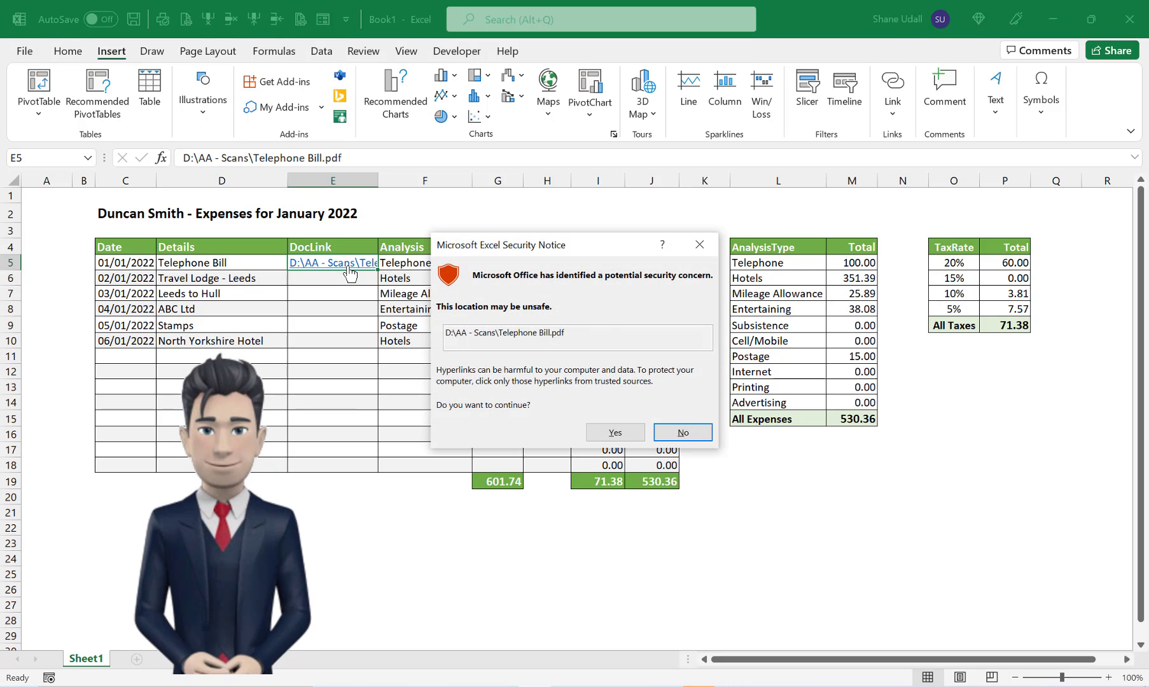
- Accept the security notice so Telephone Bill.pdf opens in Edge
{"action": "left_click", "coordinate": [620, 433]}
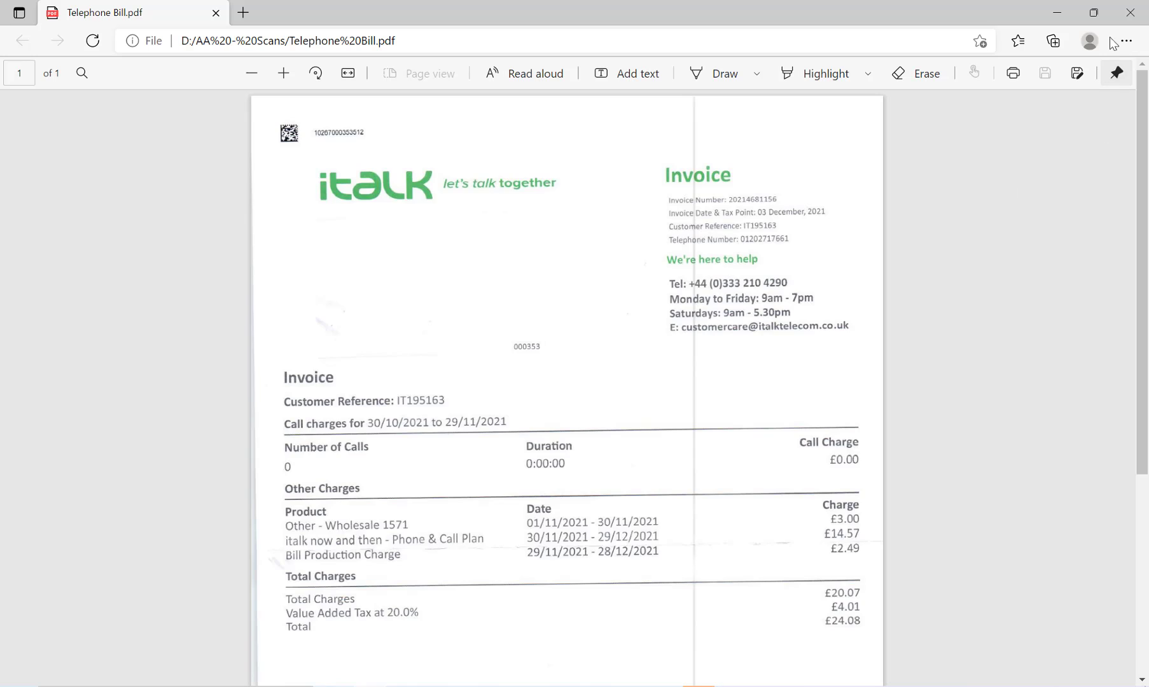
{"action": "left_click", "coordinate": [1127, 17]}
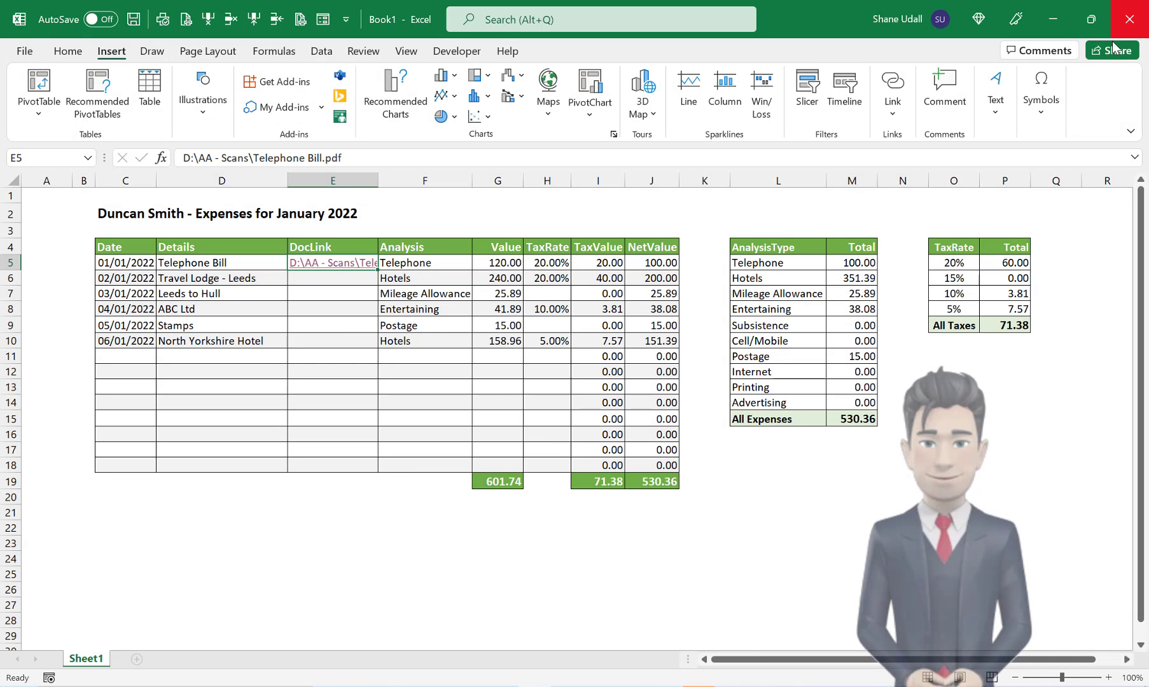
{"action": "left_click", "coordinate": [1014, 326]}
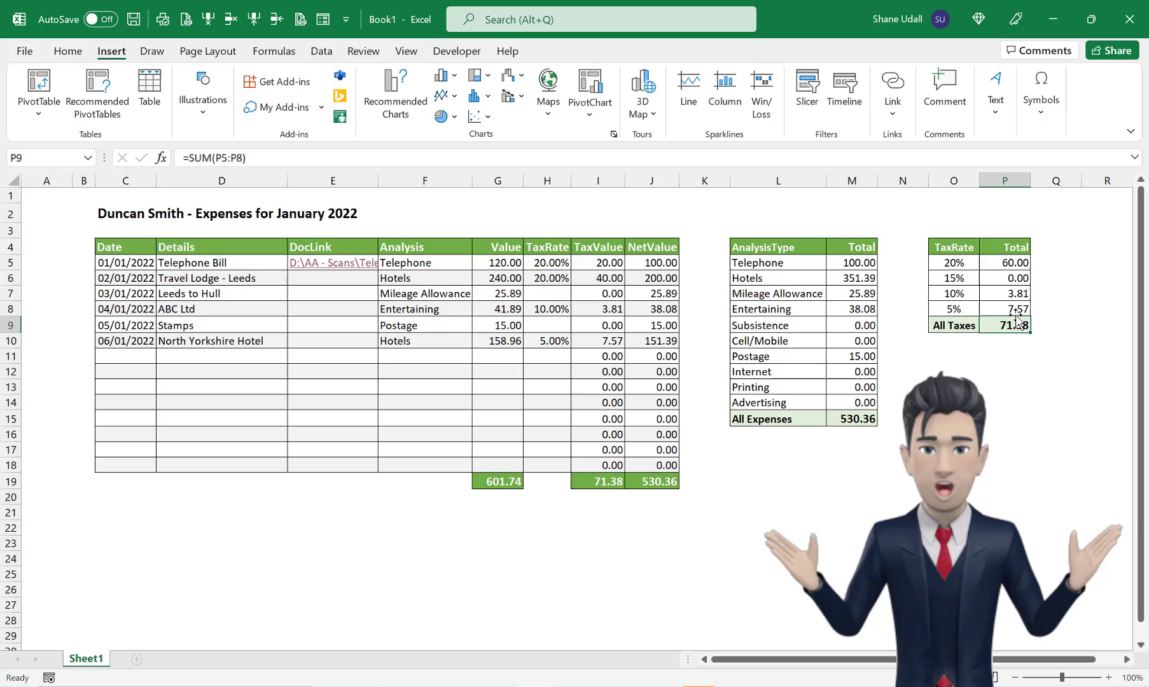